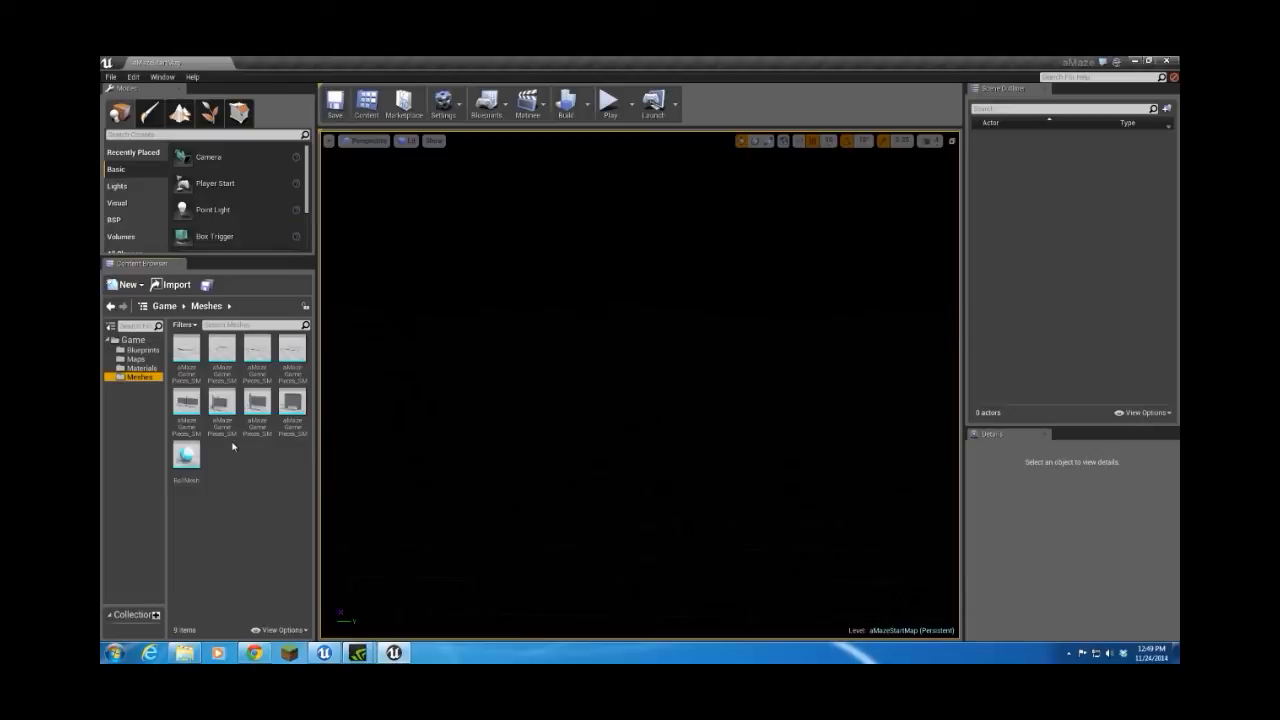
- Create a new material in the Materials folder and name it M_Master_SI
click(141, 368)
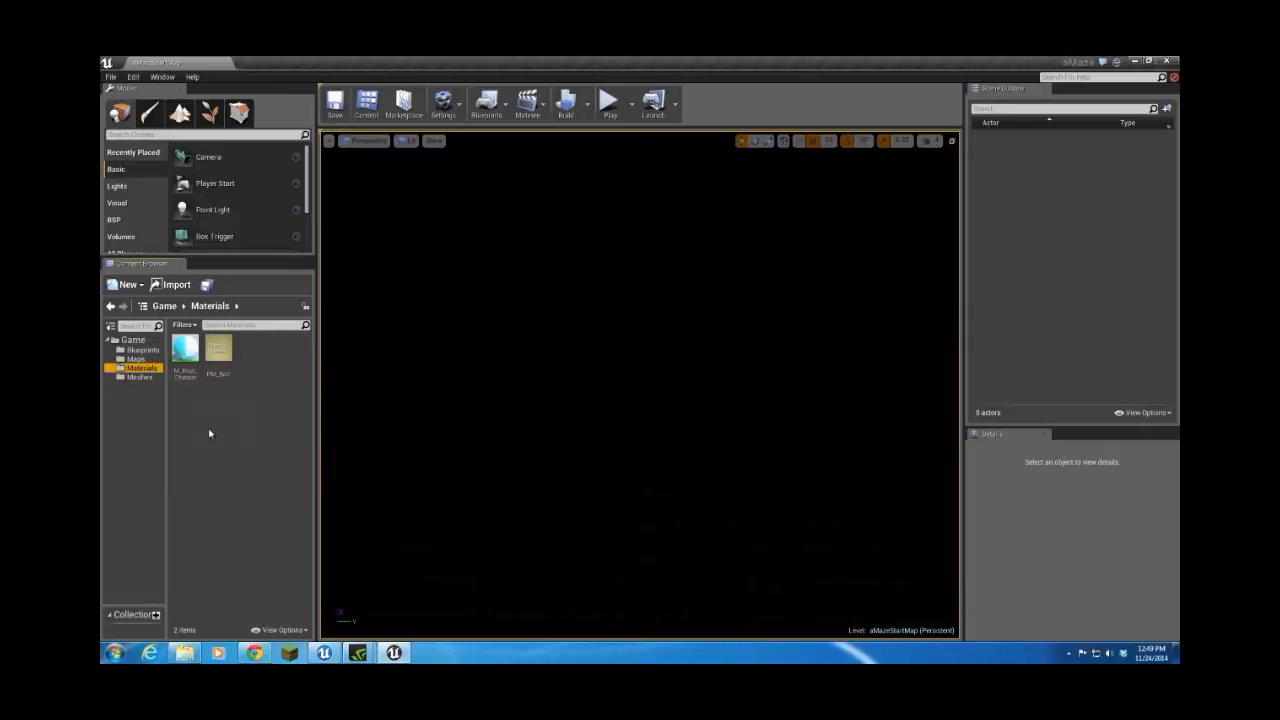
right_click(223, 439)
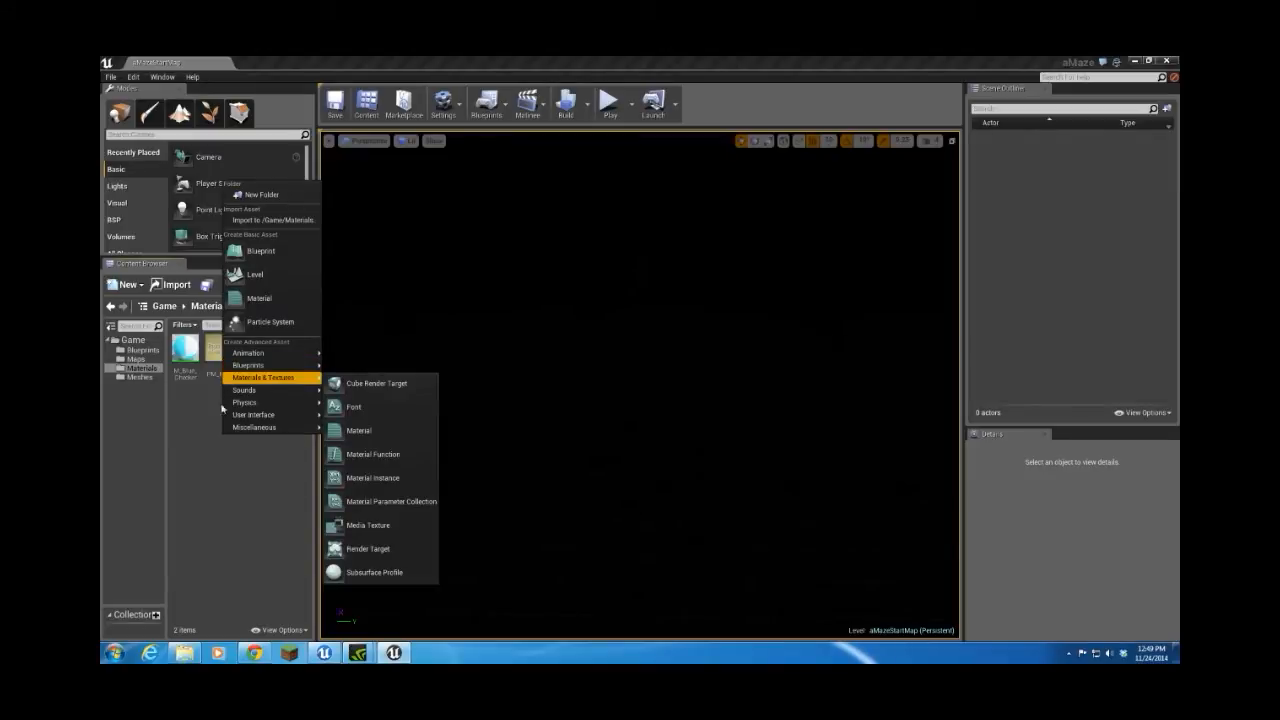
click(250, 298)
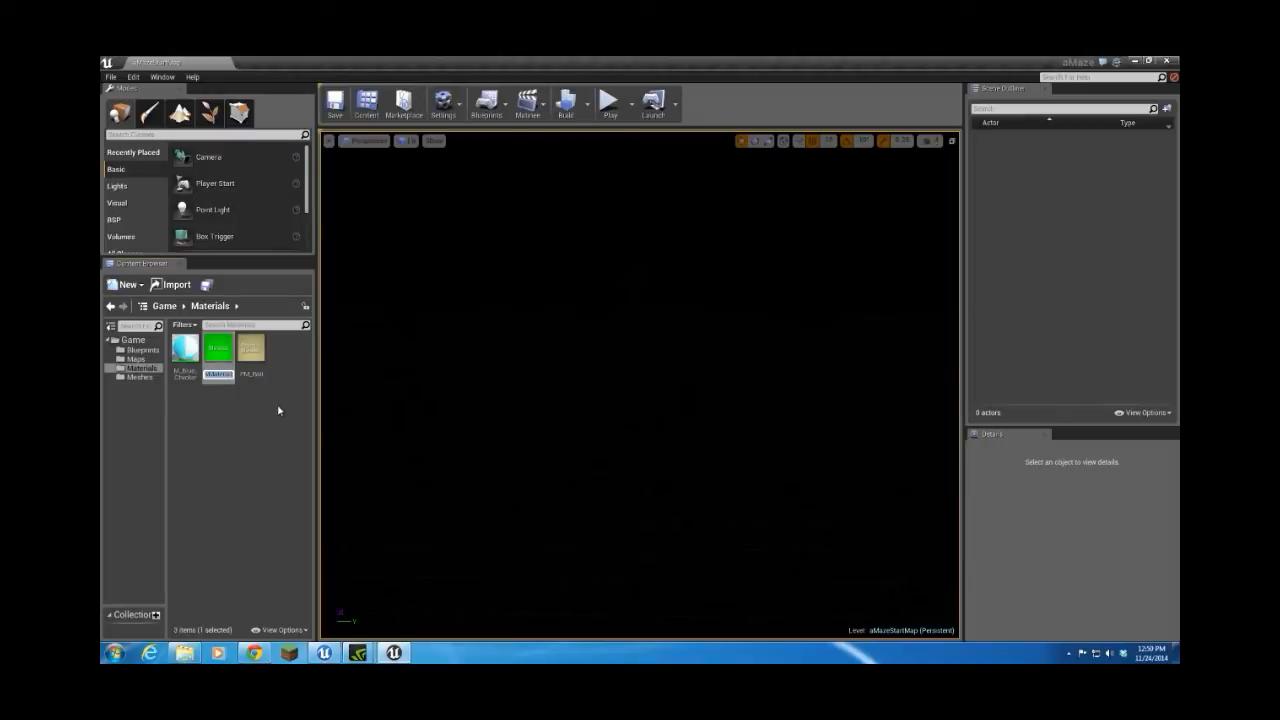
text(M_Material)
key(Return)
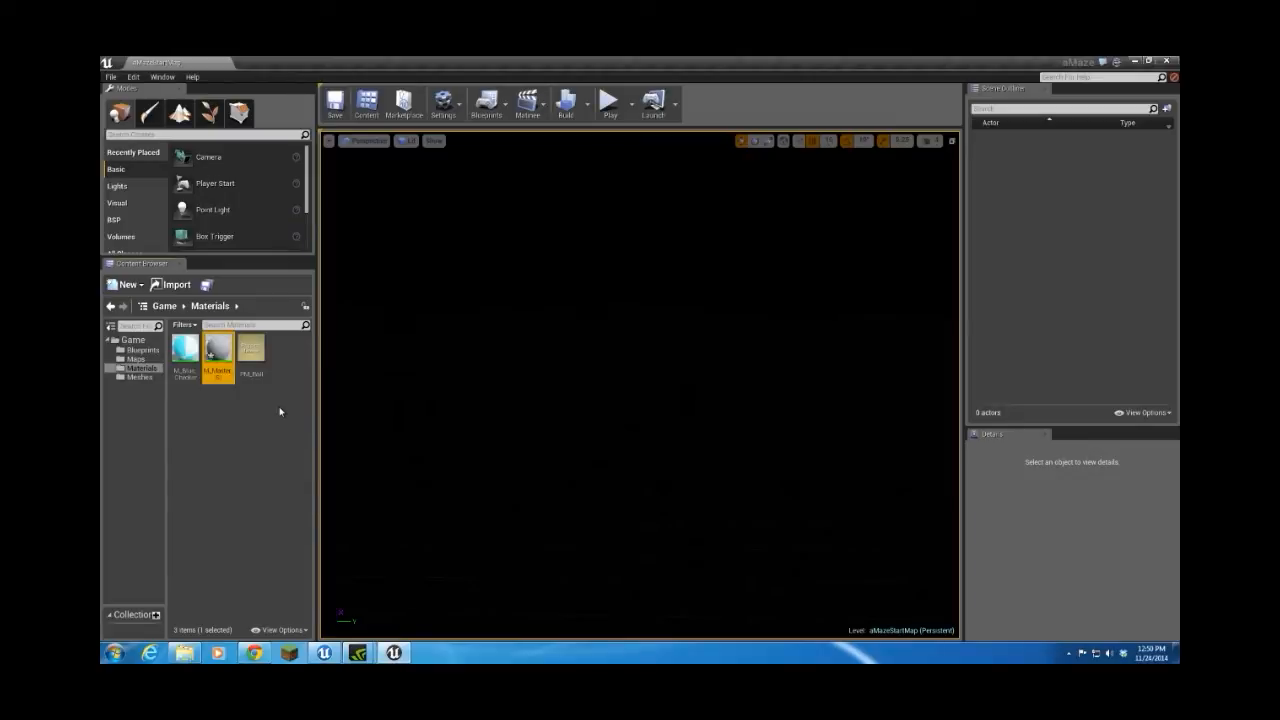
- Open M_Master_SI in the material editor and dock its window beside the level tab
double_click(218, 358)
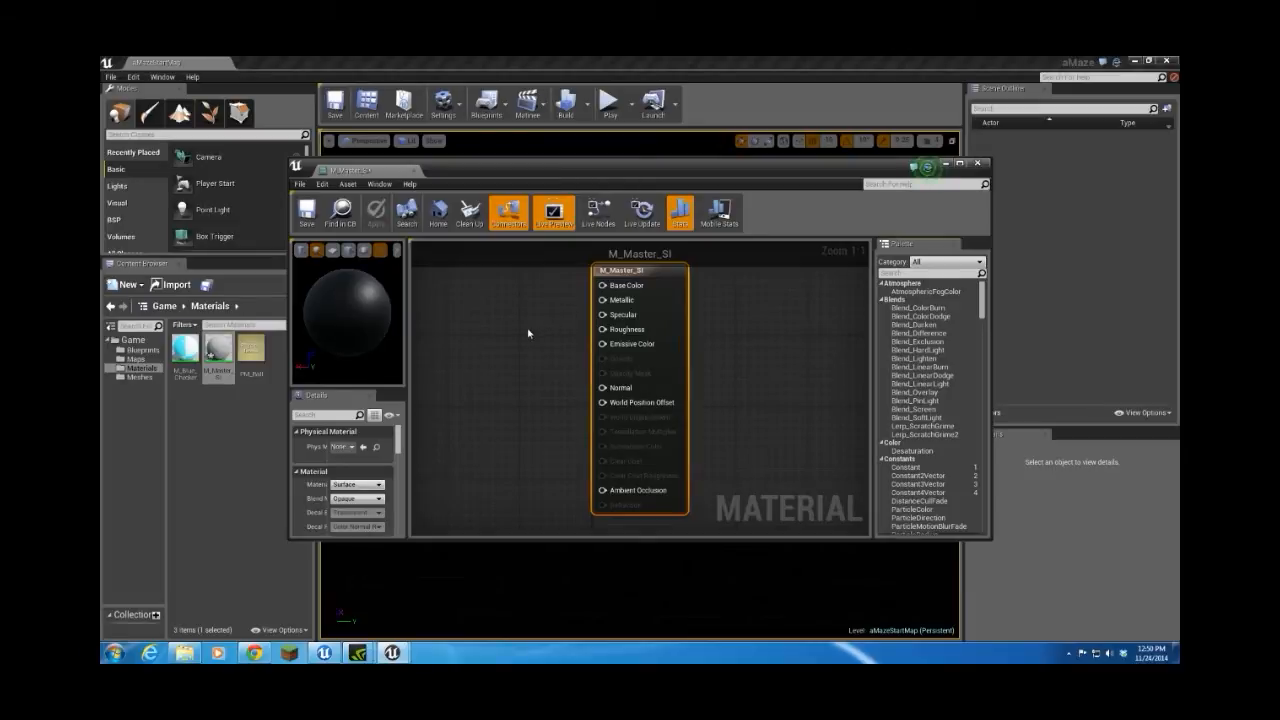
drag(385, 172, 376, 62)
right_drag(464, 381, 663, 477)
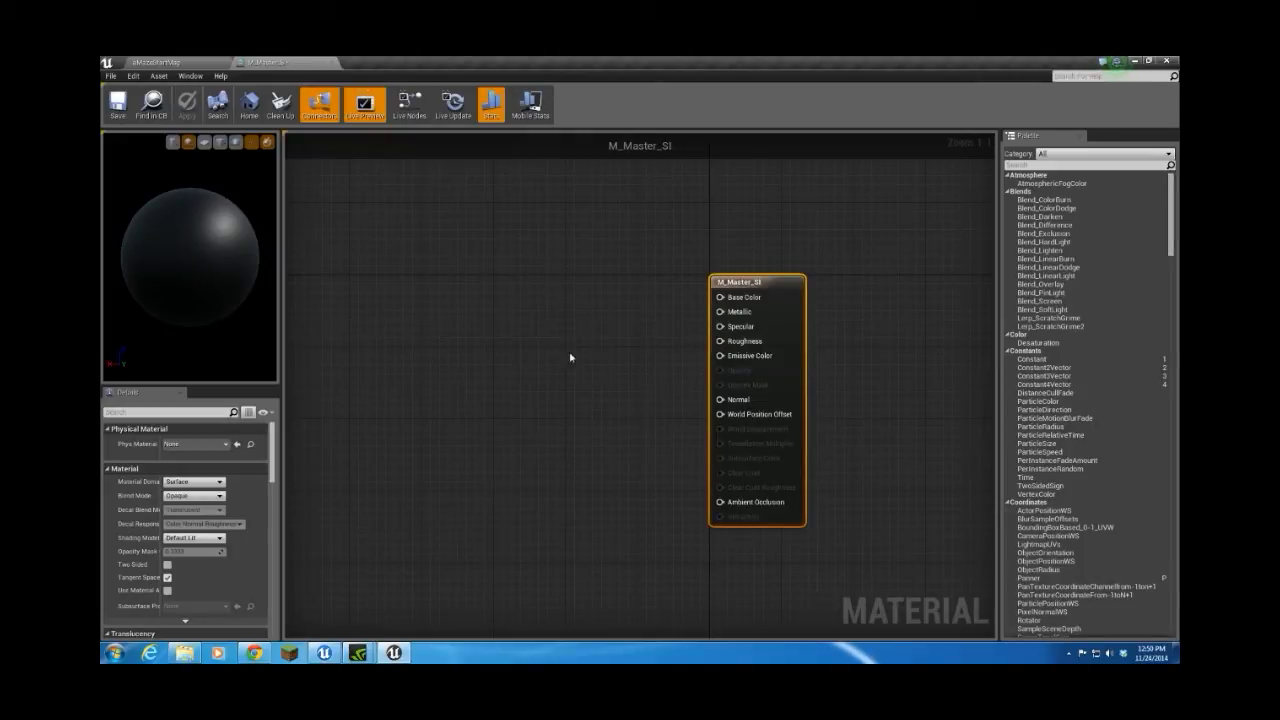
- Add a vector parameter named GlowColor and connect its output to the material's Emissive Color
click(466, 289)
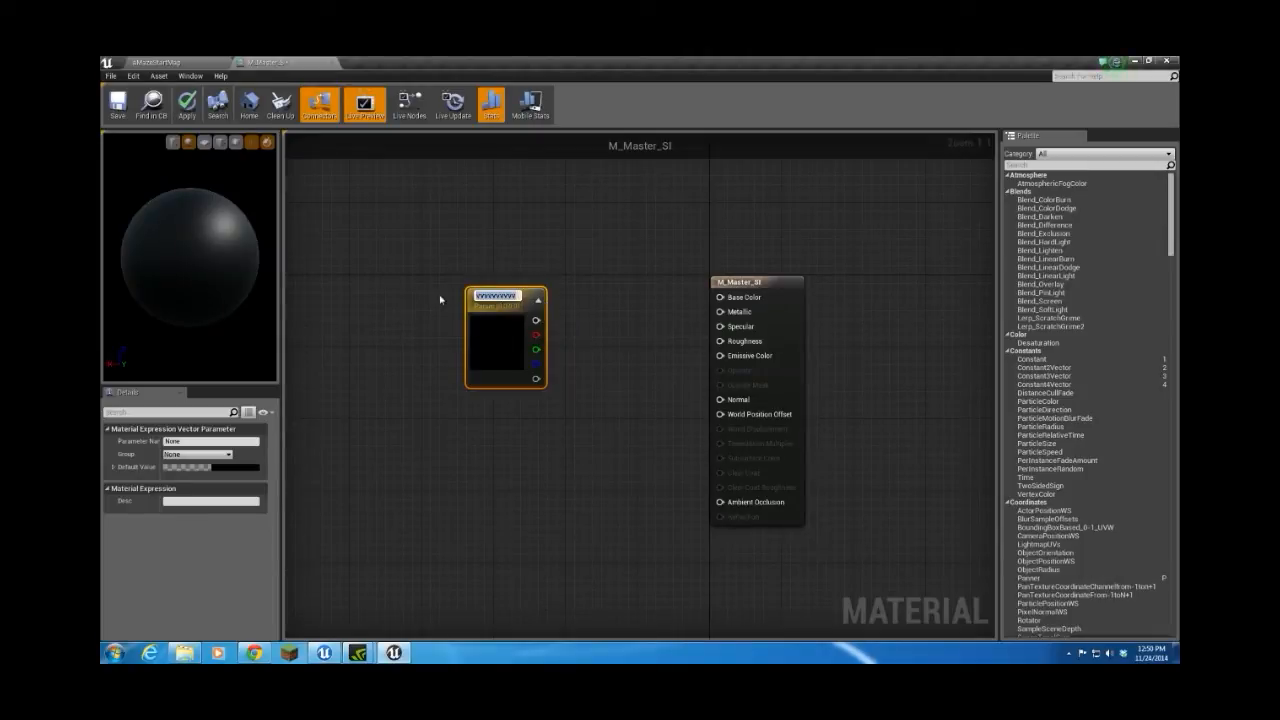
text(B)
key(Return)
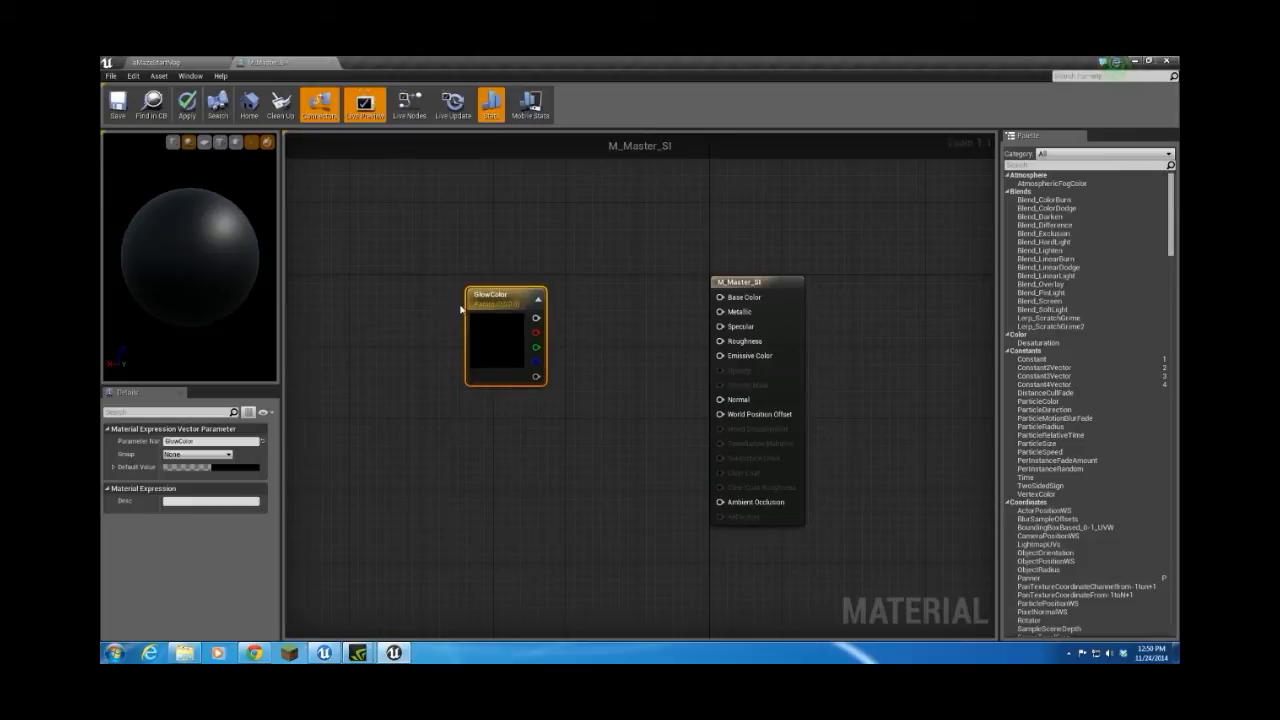
drag(536, 318, 731, 362)
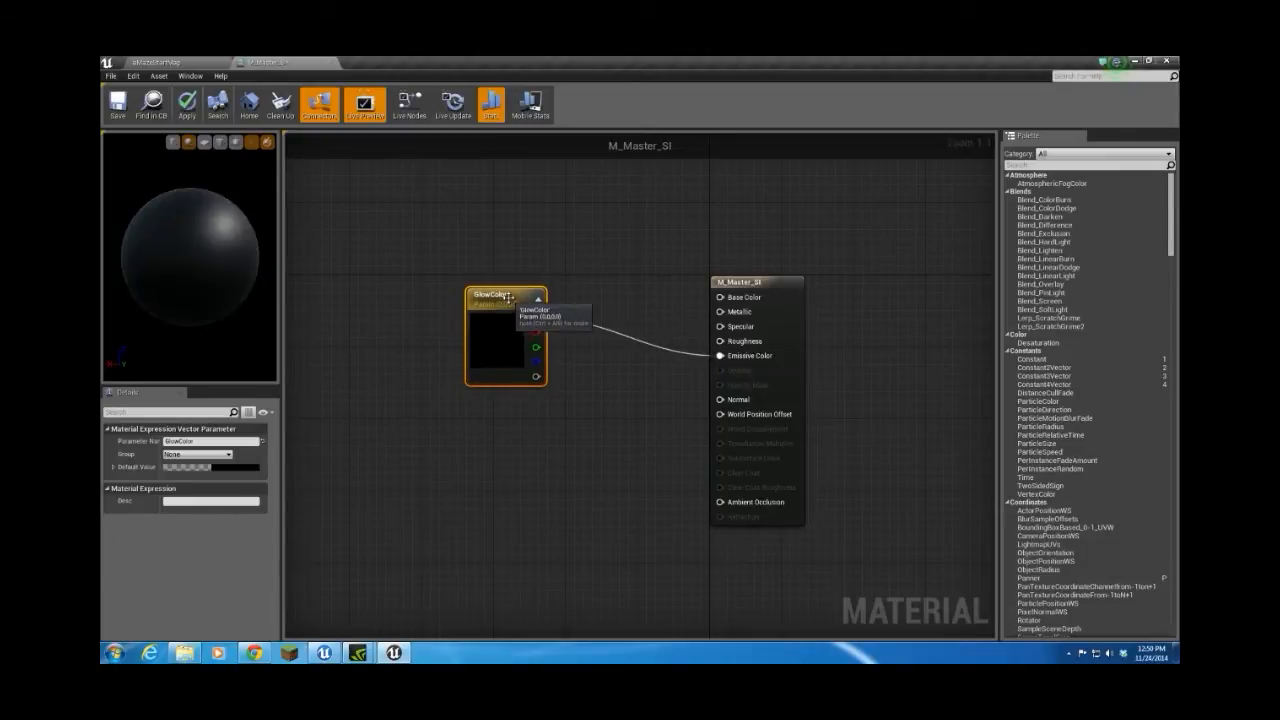
- Shift the GlowColor node up and outward, and add a scalar parameter named GlowAmount below it
drag(508, 298, 482, 268)
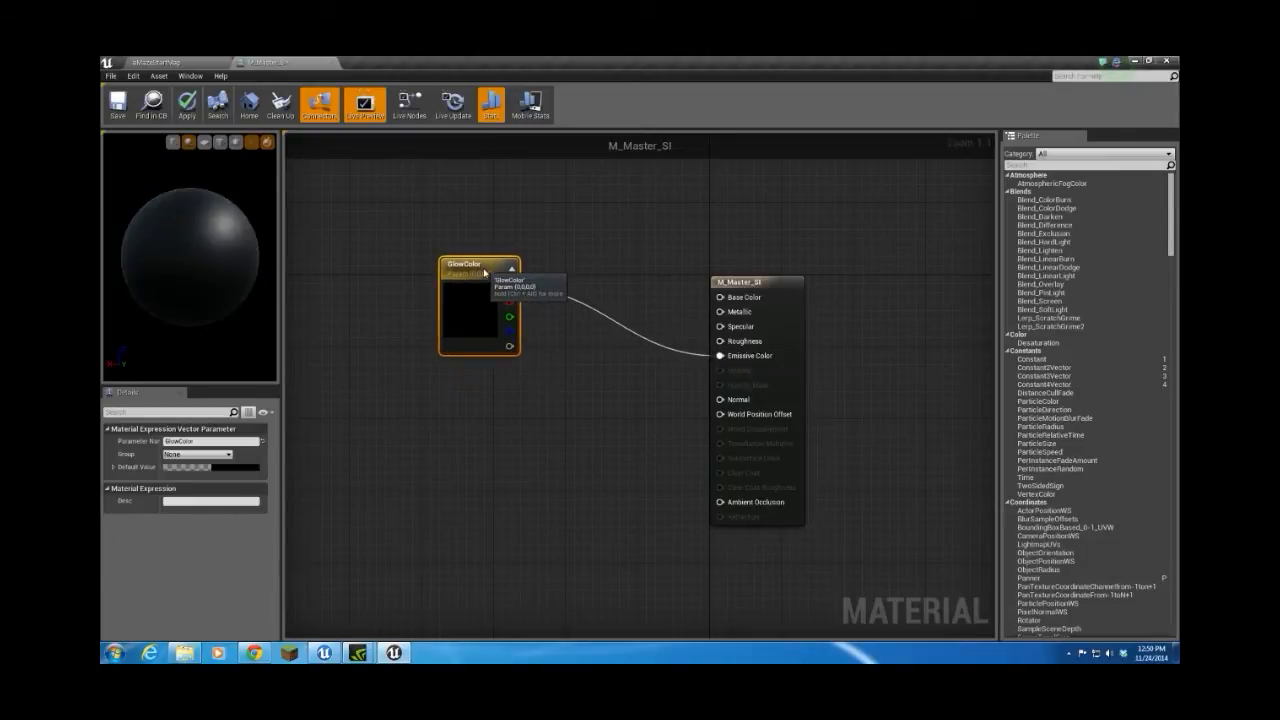
click(523, 437)
text(GlowAmount)
key(Return)
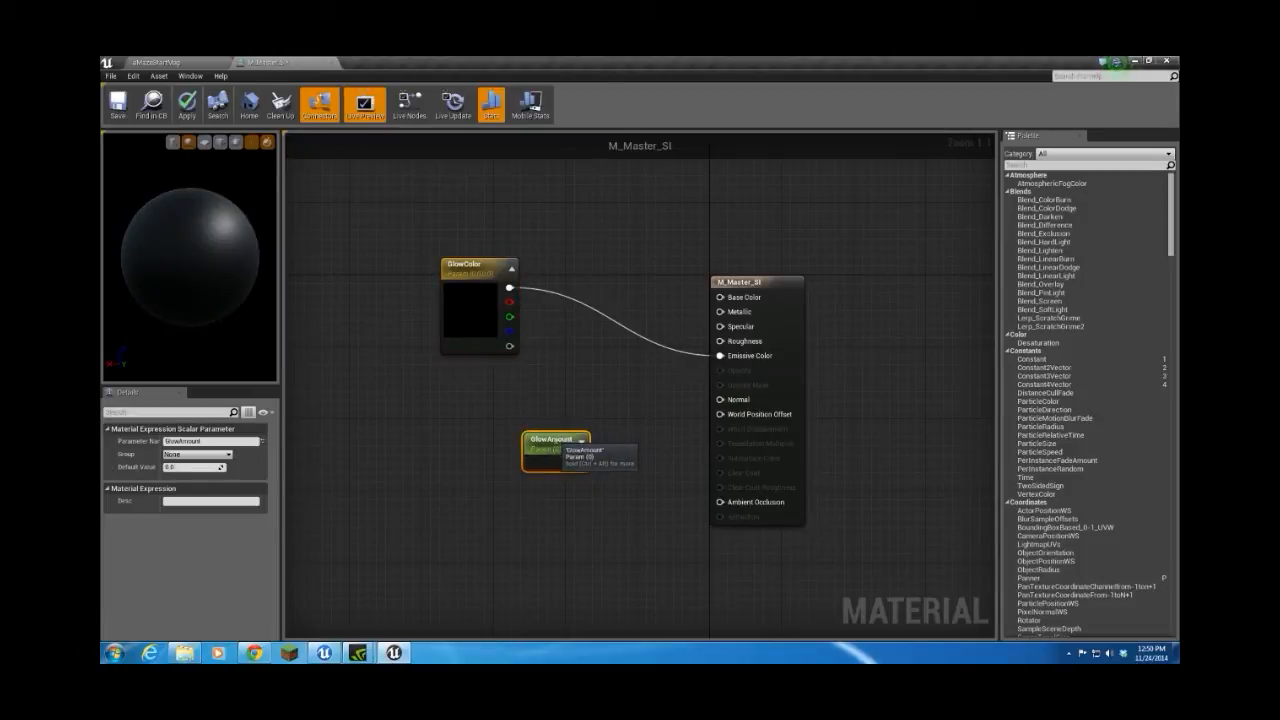
- Multiply GlowColor as input A by GlowAmount as input B, and connect the Multiply result to Emissive Color
drag(560, 440, 606, 396)
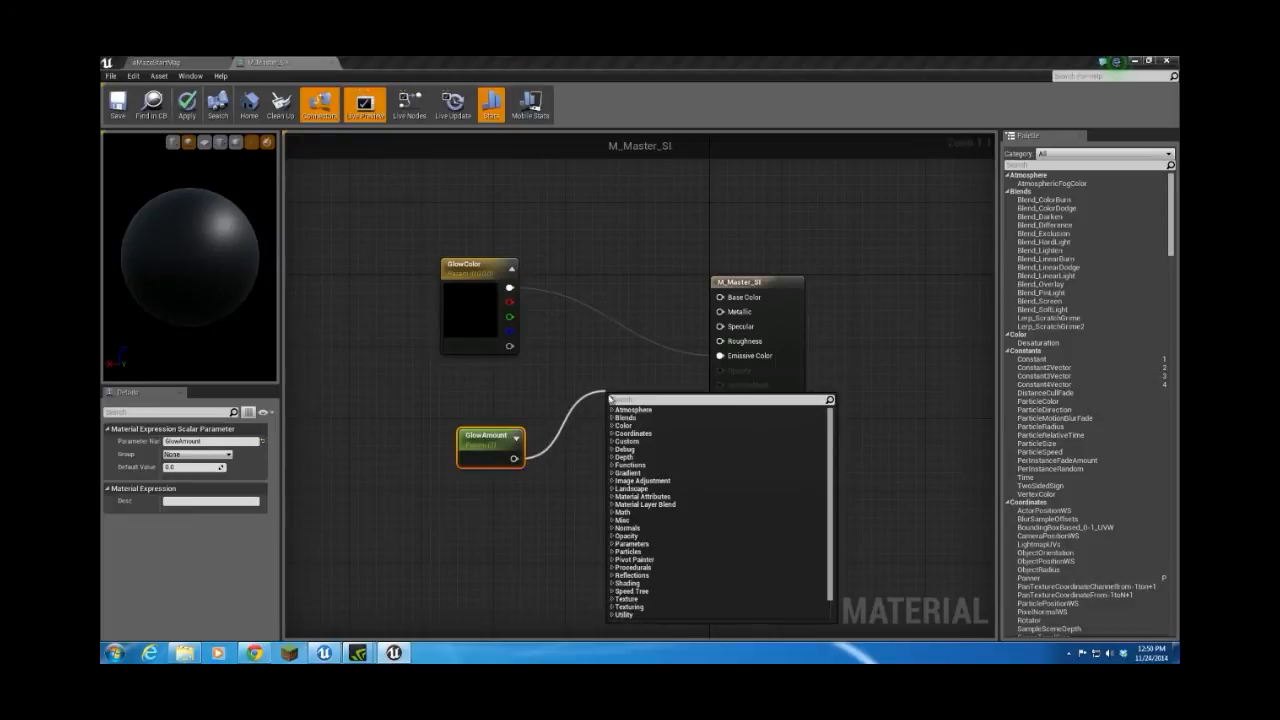
text(multi)
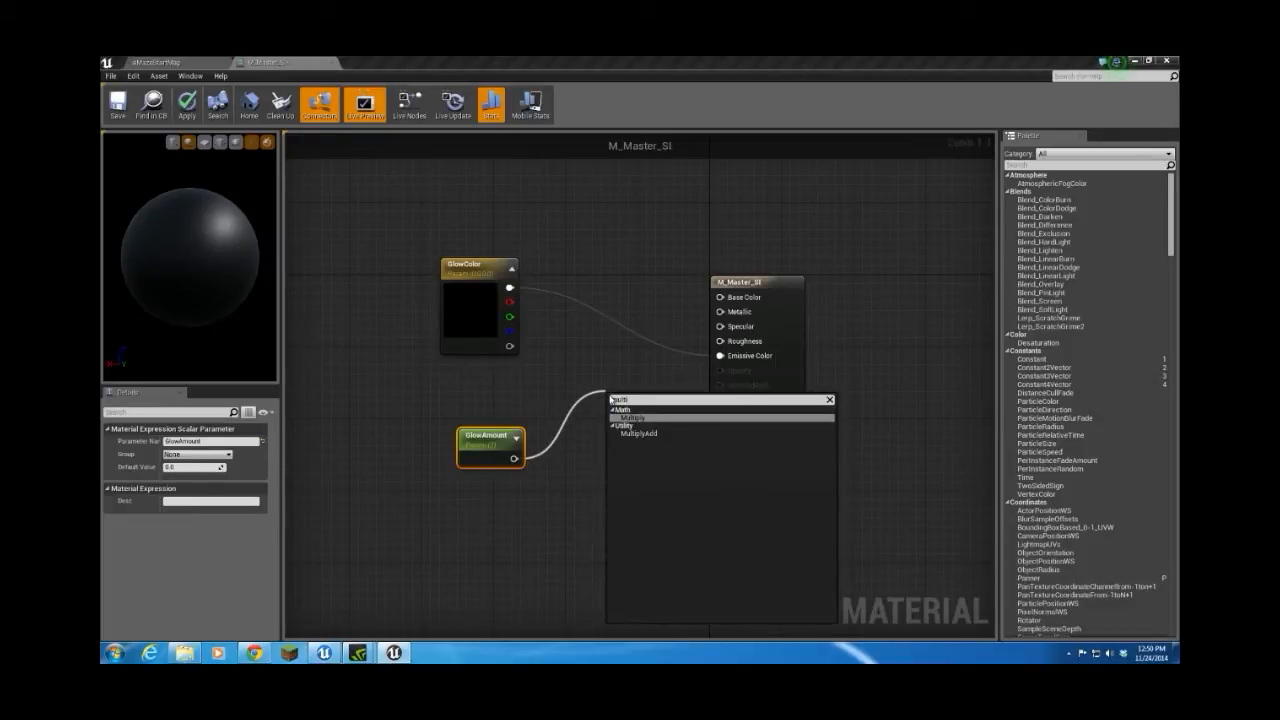
click(652, 420)
drag(515, 294, 612, 418)
drag(514, 458, 720, 368)
drag(633, 397, 619, 354)
- Set GlowColor's default value to a bright, fully saturated blue
click(465, 300)
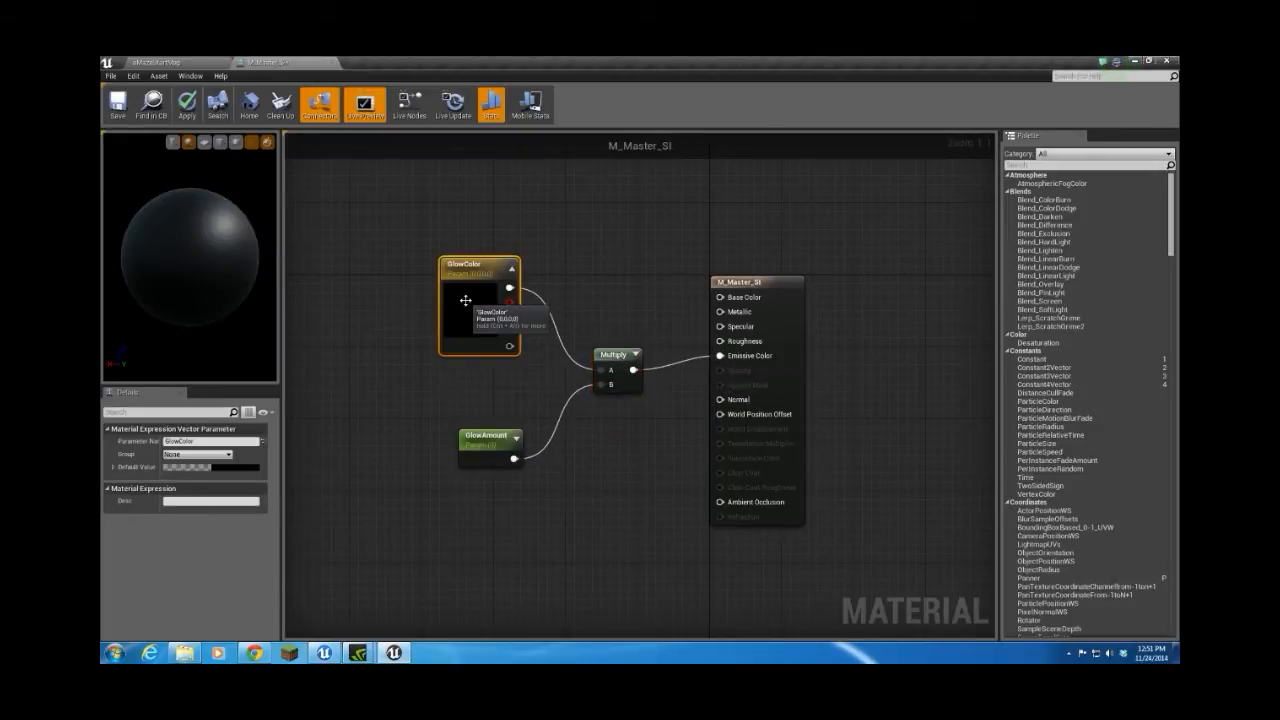
click(237, 468)
drag(302, 481, 269, 432)
click(398, 512)
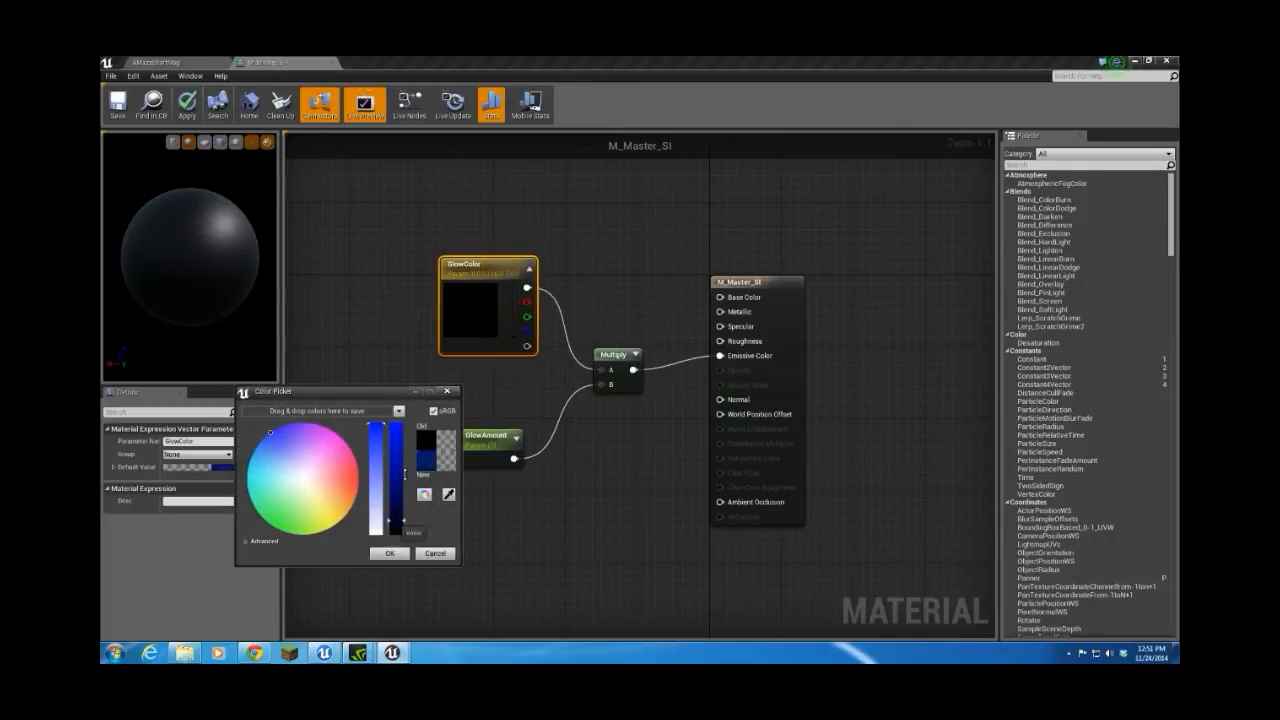
drag(398, 512, 400, 428)
click(390, 553)
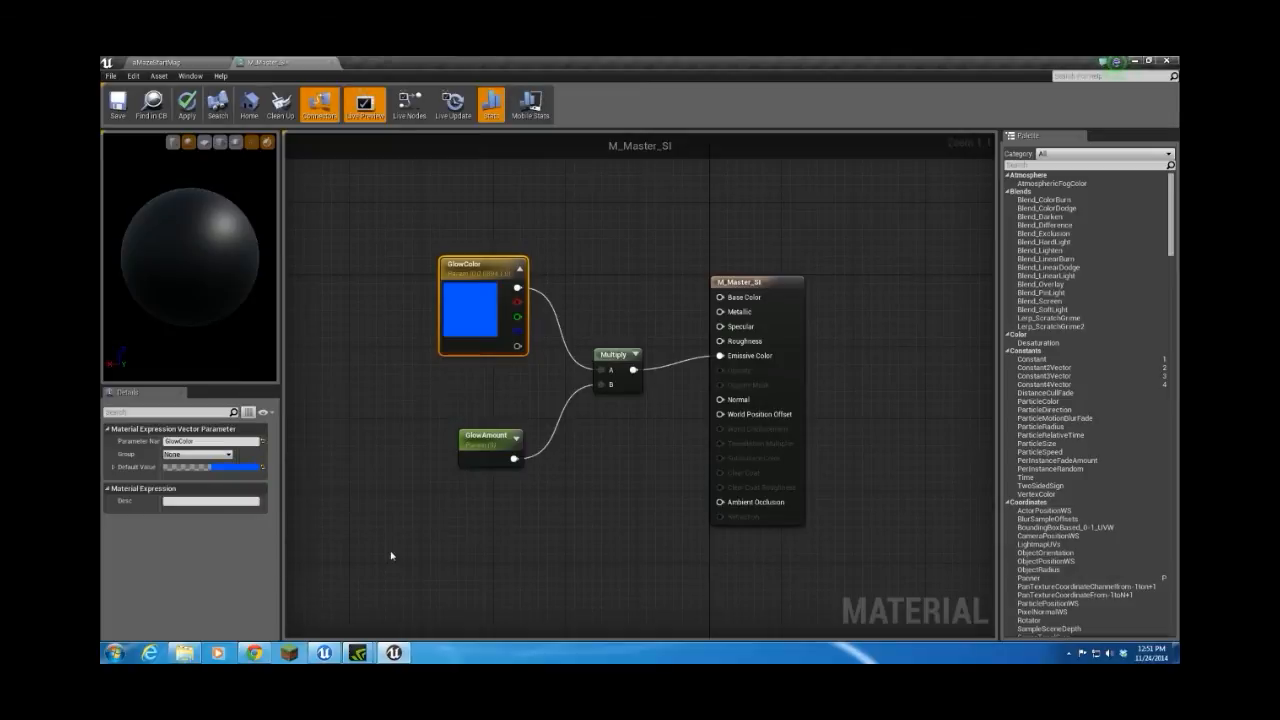
- Set GlowAmount's default value to 1
click(492, 442)
click(197, 467)
text(1)
key(Return)
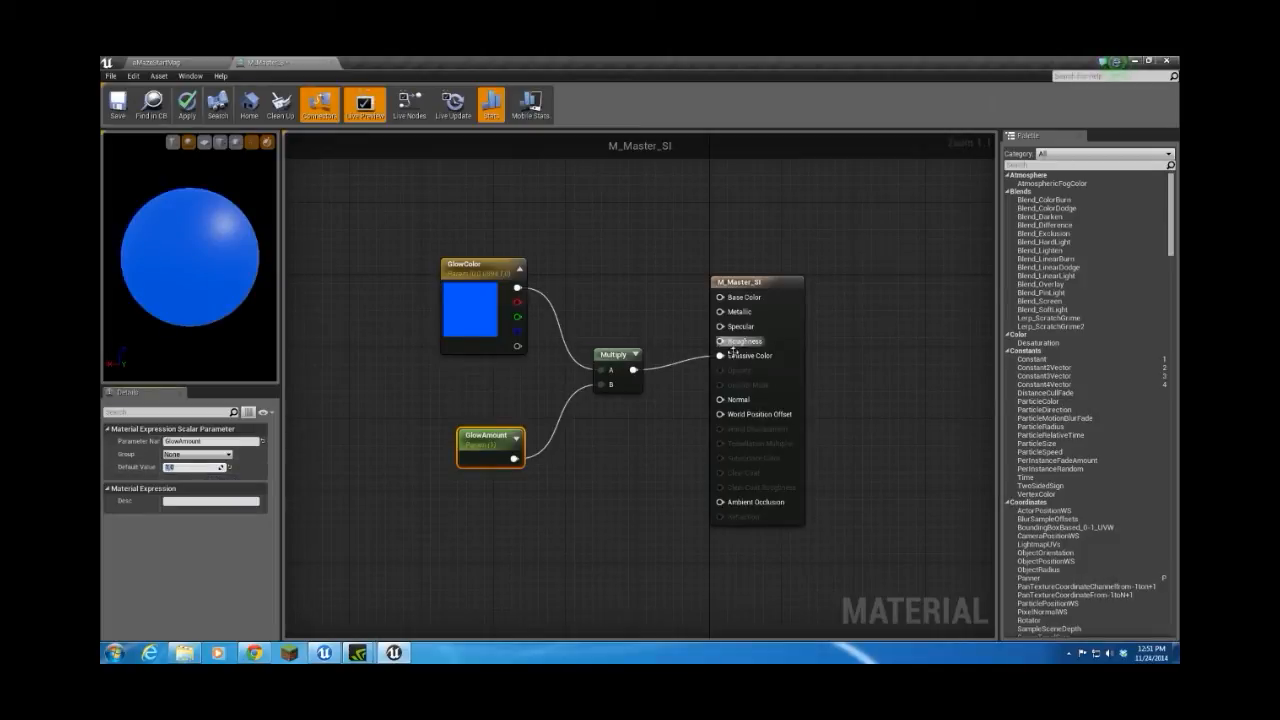
- Move the GlowAmount node up beneath GlowColor and raise its default value to 20
drag(491, 429, 492, 384)
click(193, 468)
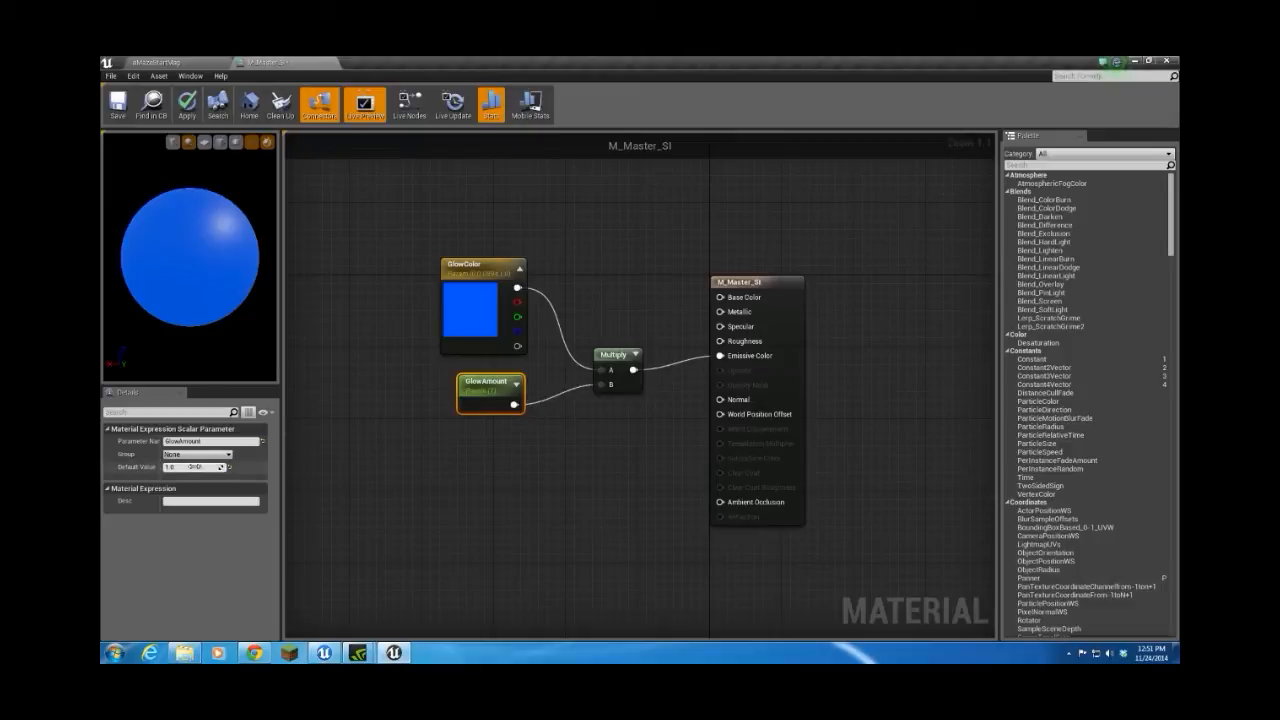
text(3000)
key(Return)
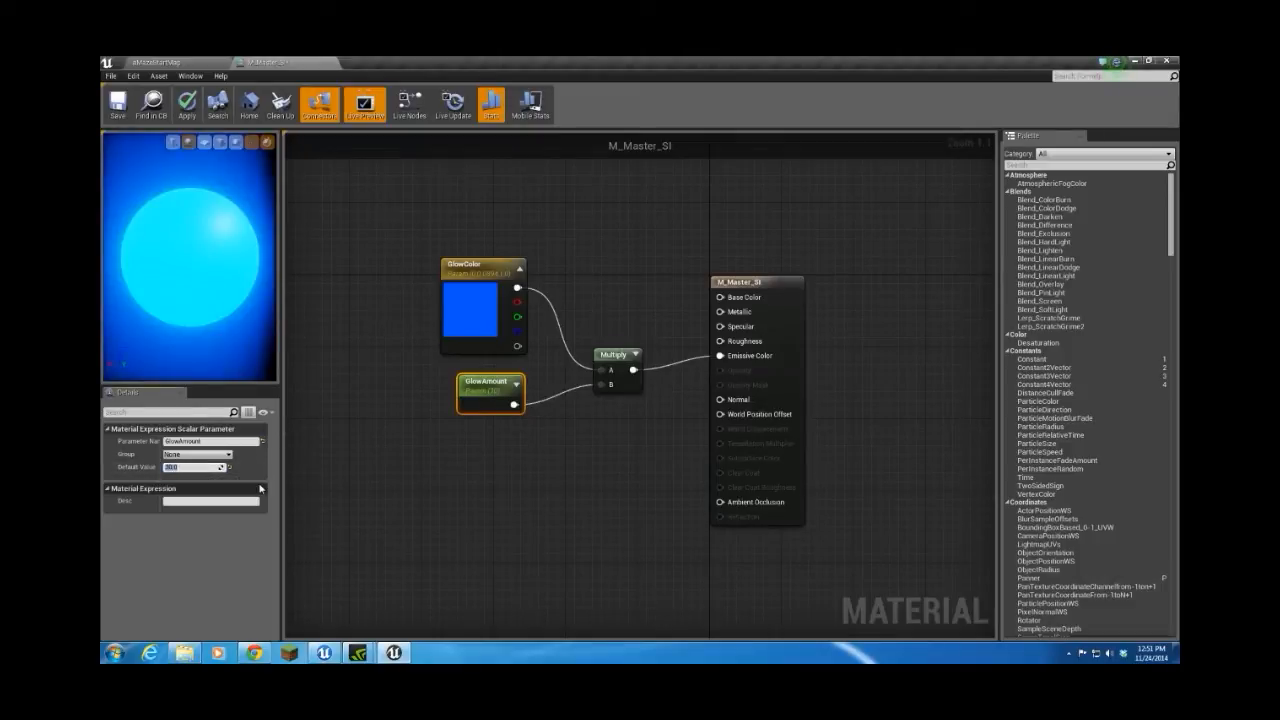
text(20)
key(Return)
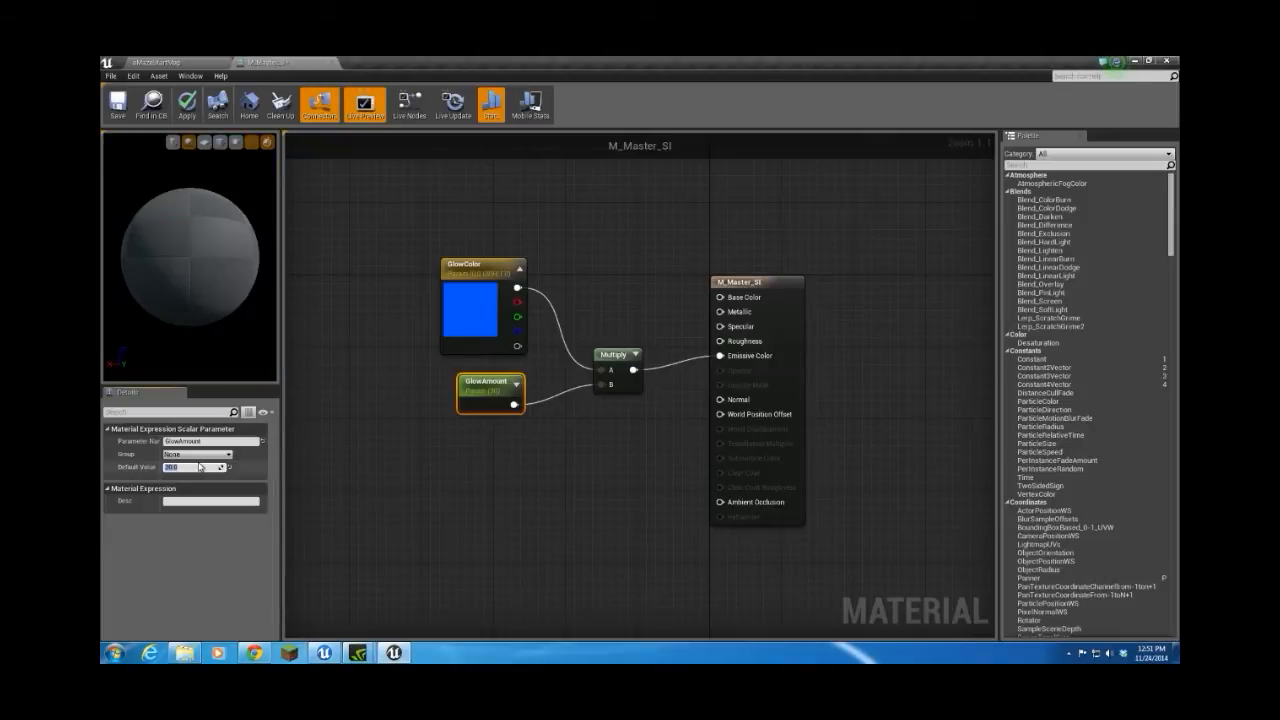
- Align GlowAmount under GlowColor and shift both parameters and the Multiply node slightly upward together
drag(512, 399, 494, 390)
drag(355, 228, 604, 455)
drag(603, 363, 603, 345)
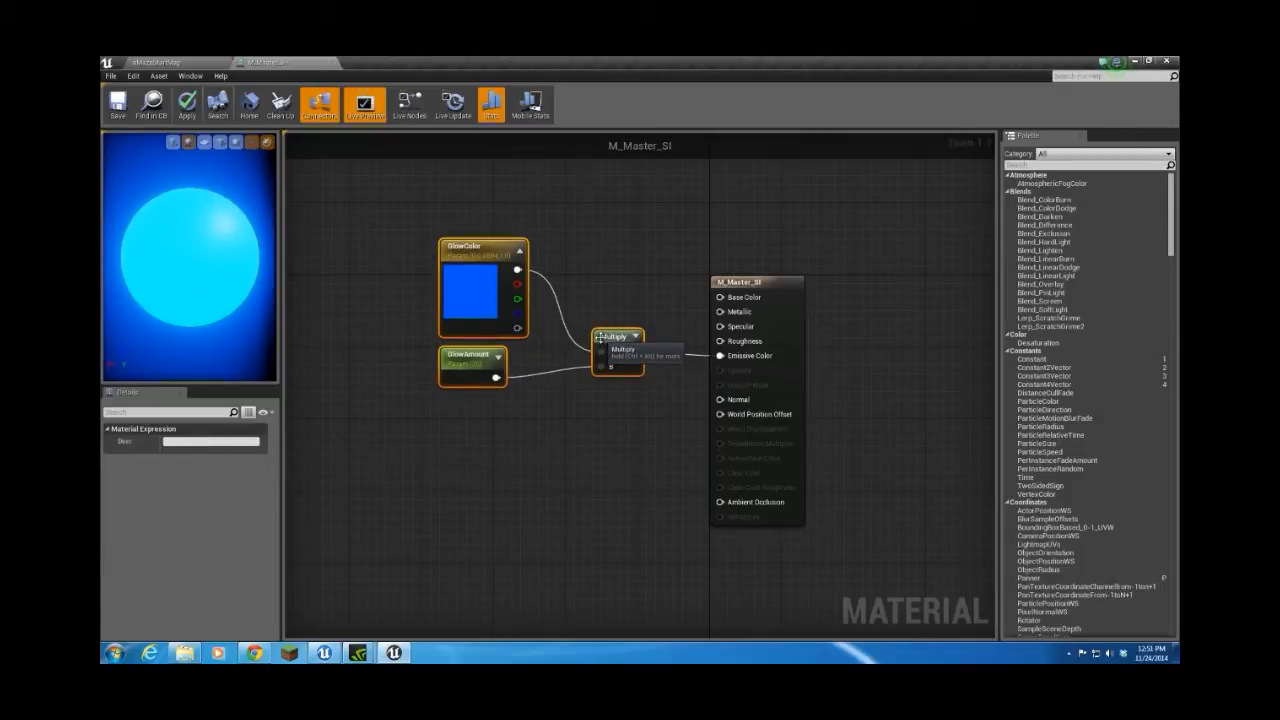
click(524, 441)
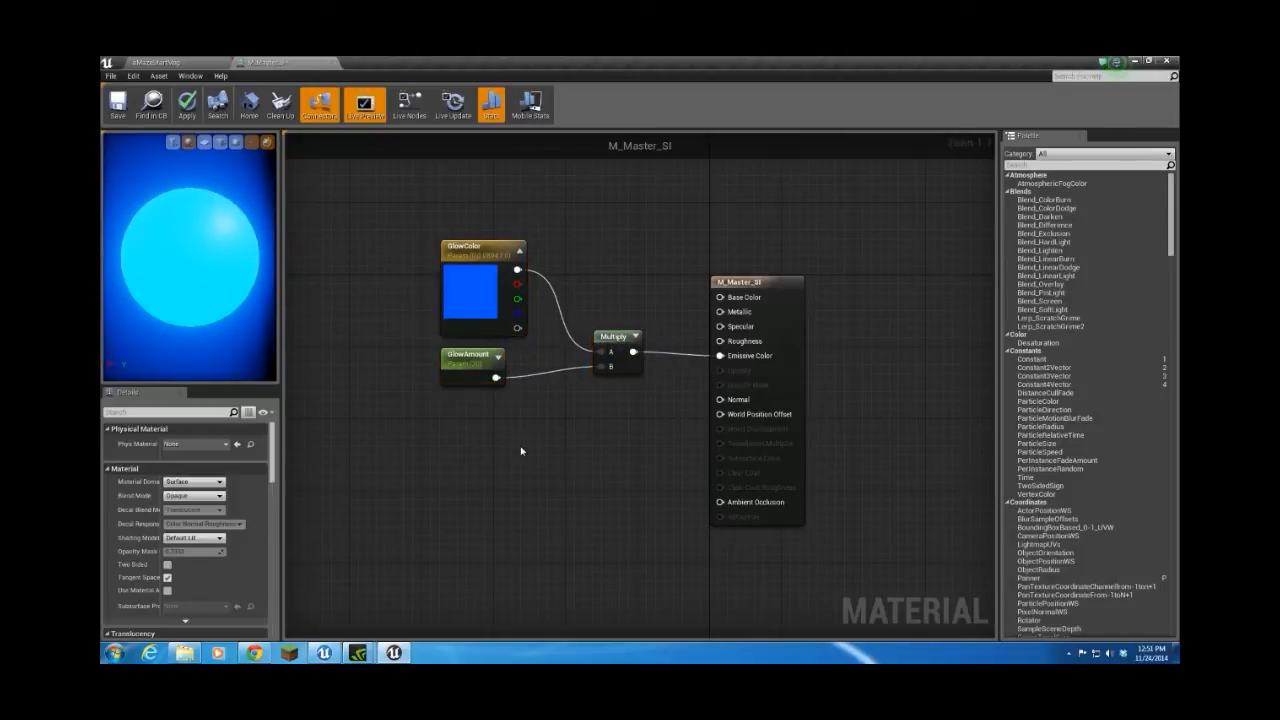
- Add a scalar parameter named Roughness above GlowColor and connect it to the material's Roughness input
right_drag(555, 462, 591, 584)
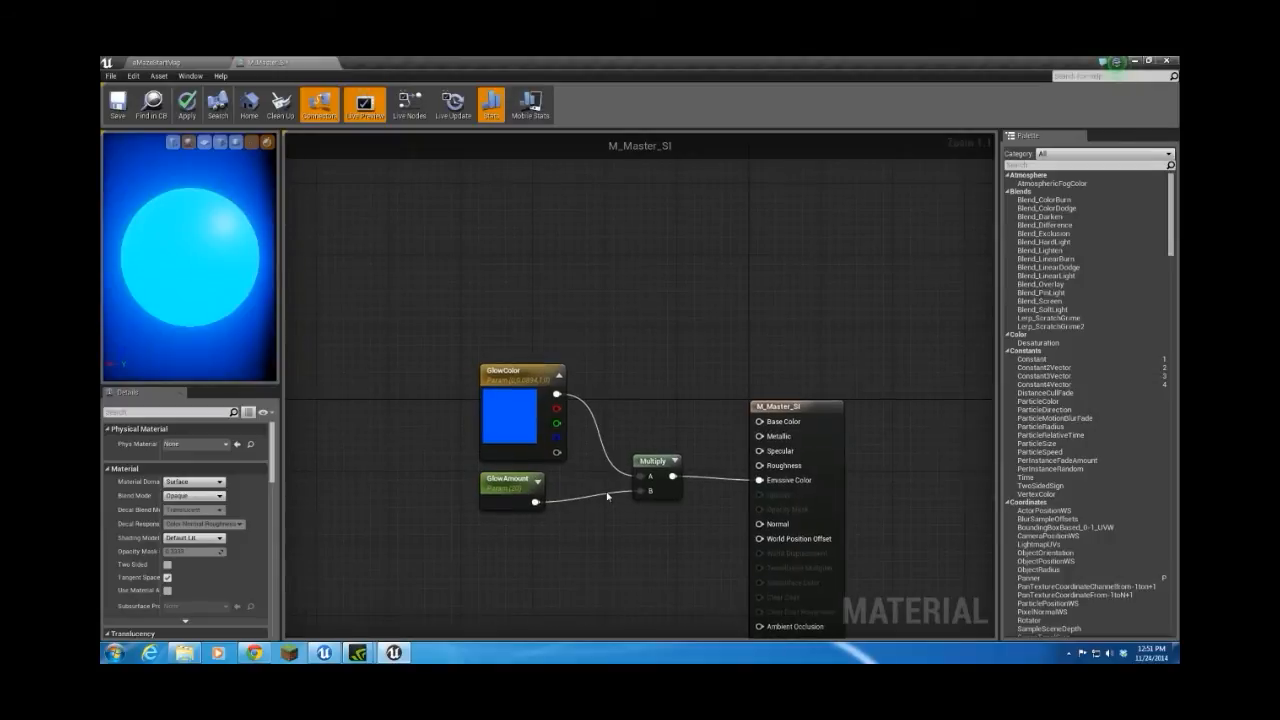
key(s)
click(577, 287)
text(sssssssssssssss)
drag(641, 294, 499, 291)
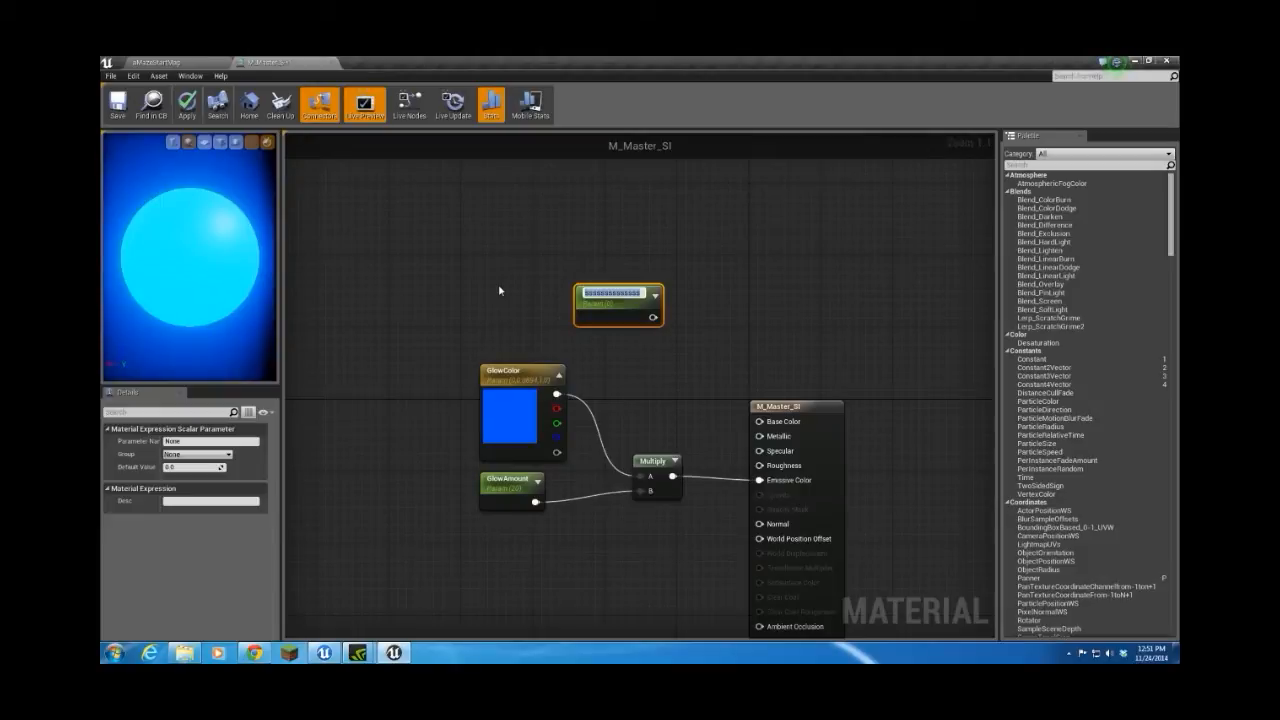
text(Roughness)
key(Return)
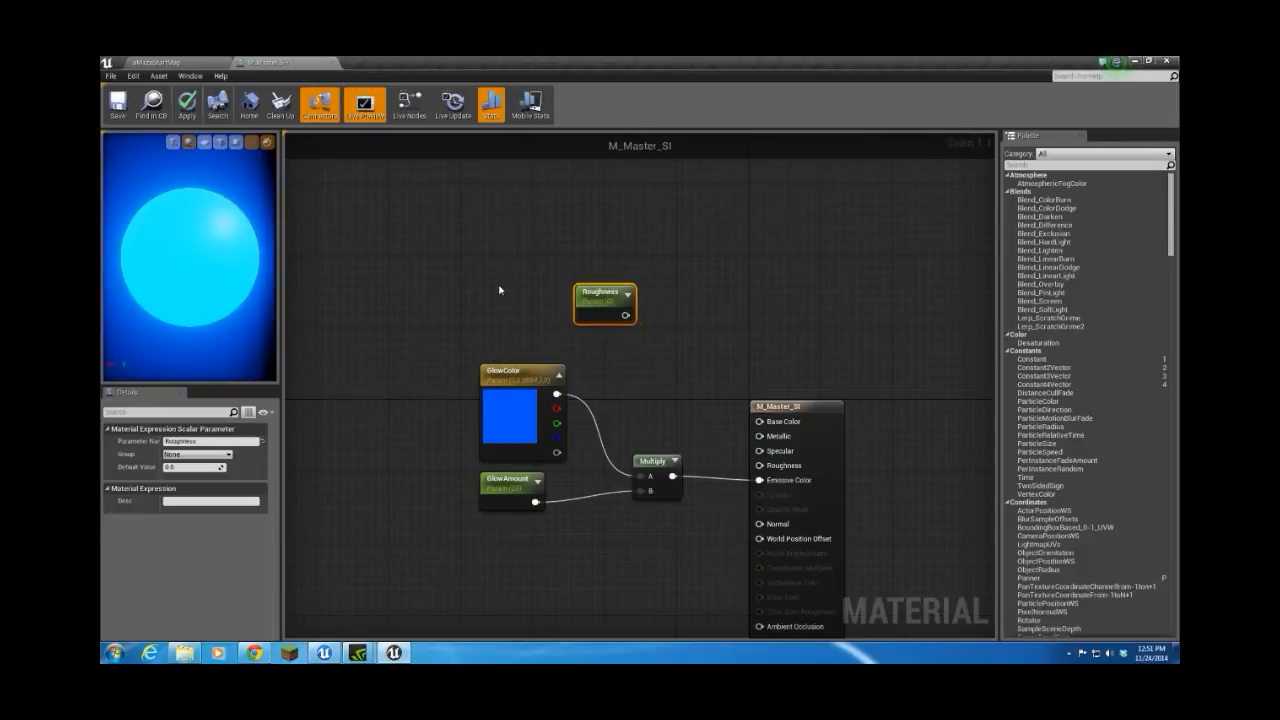
drag(622, 317, 761, 468)
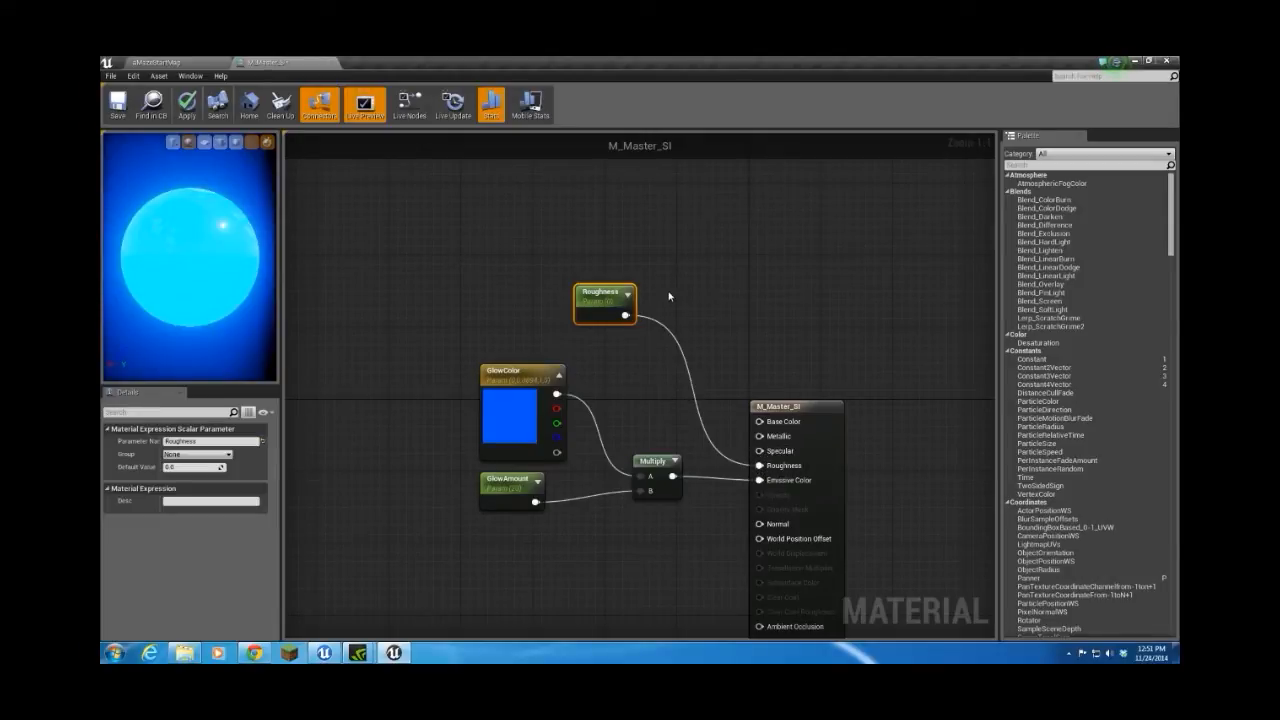
- Add a scalar parameter named Metallic, connect it to the Metallic input, and place it directly above Roughness
click(620, 215)
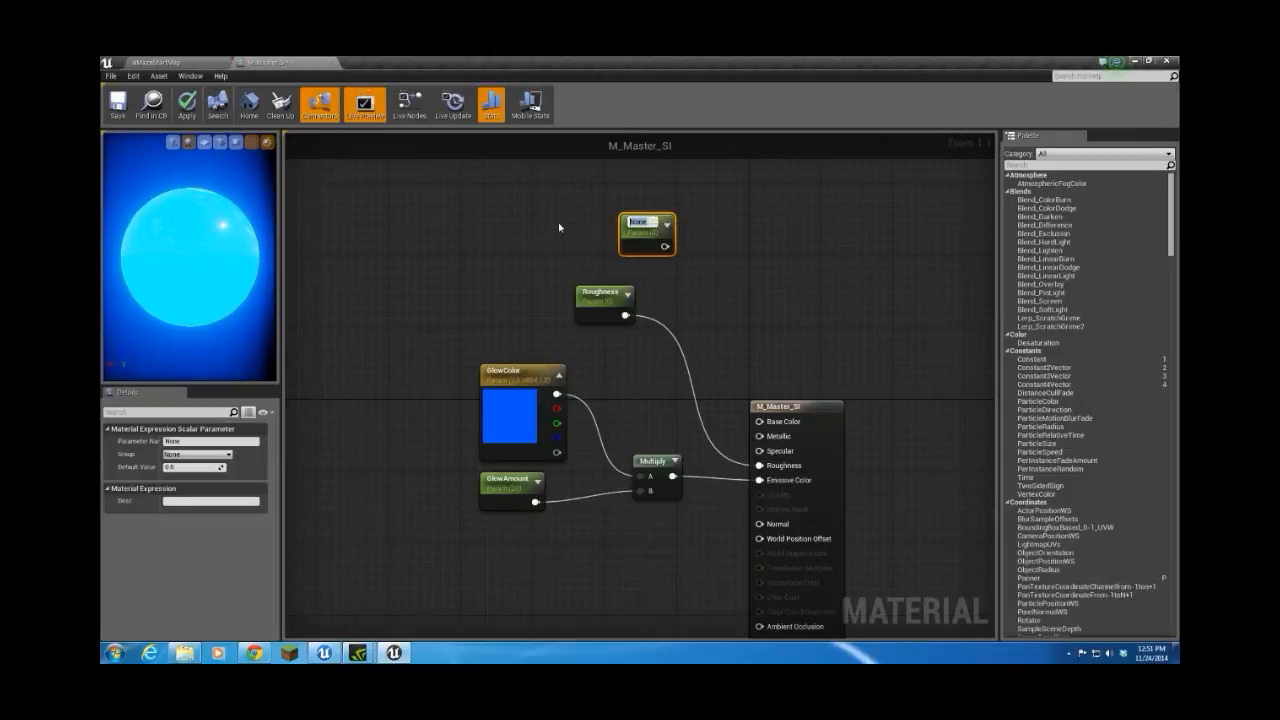
text(Metallic)
key(Return)
drag(665, 245, 760, 437)
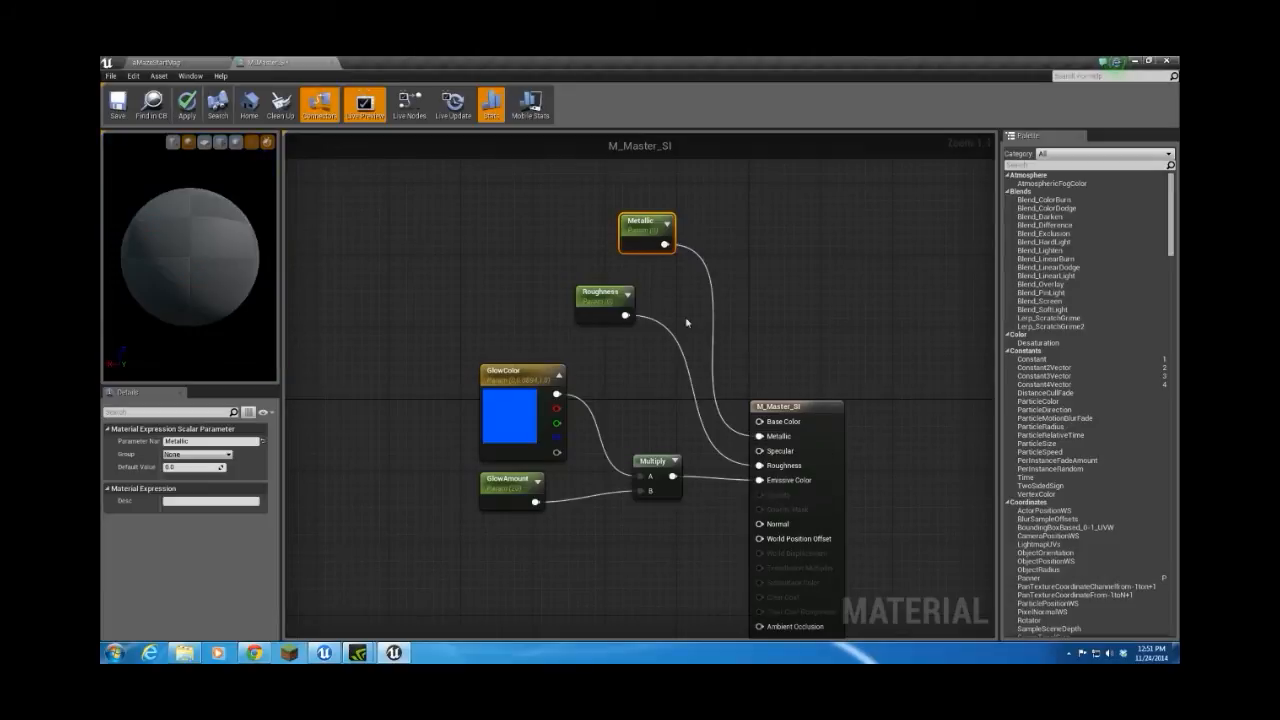
drag(642, 226, 600, 250)
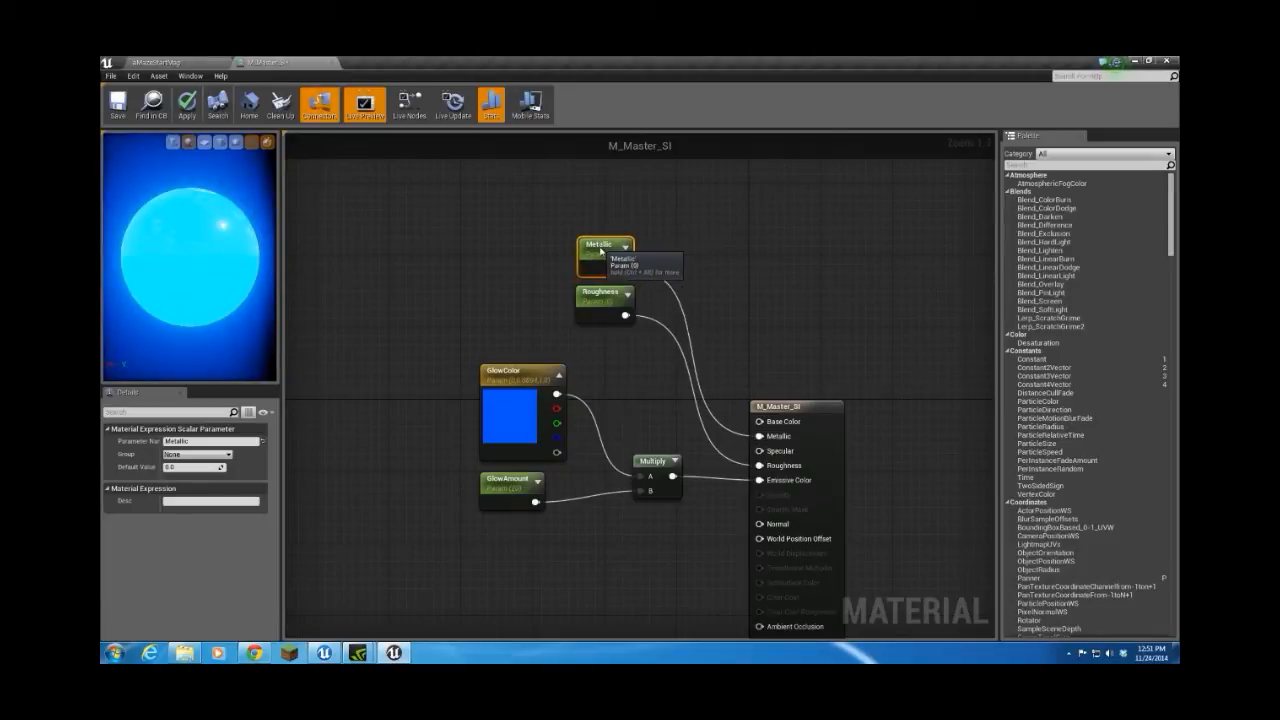
- Try a GlowAmount default value of 1, change it to 10, and save the material
click(516, 480)
click(190, 467)
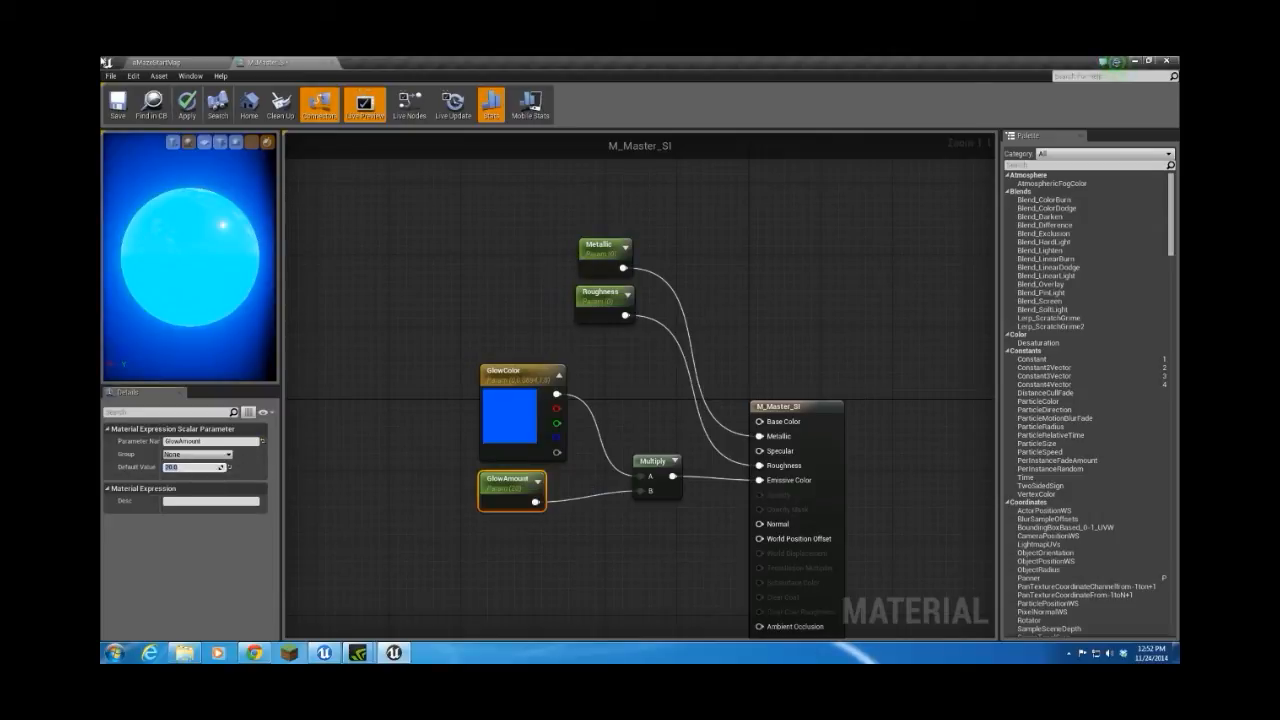
text(1)
key(Return)
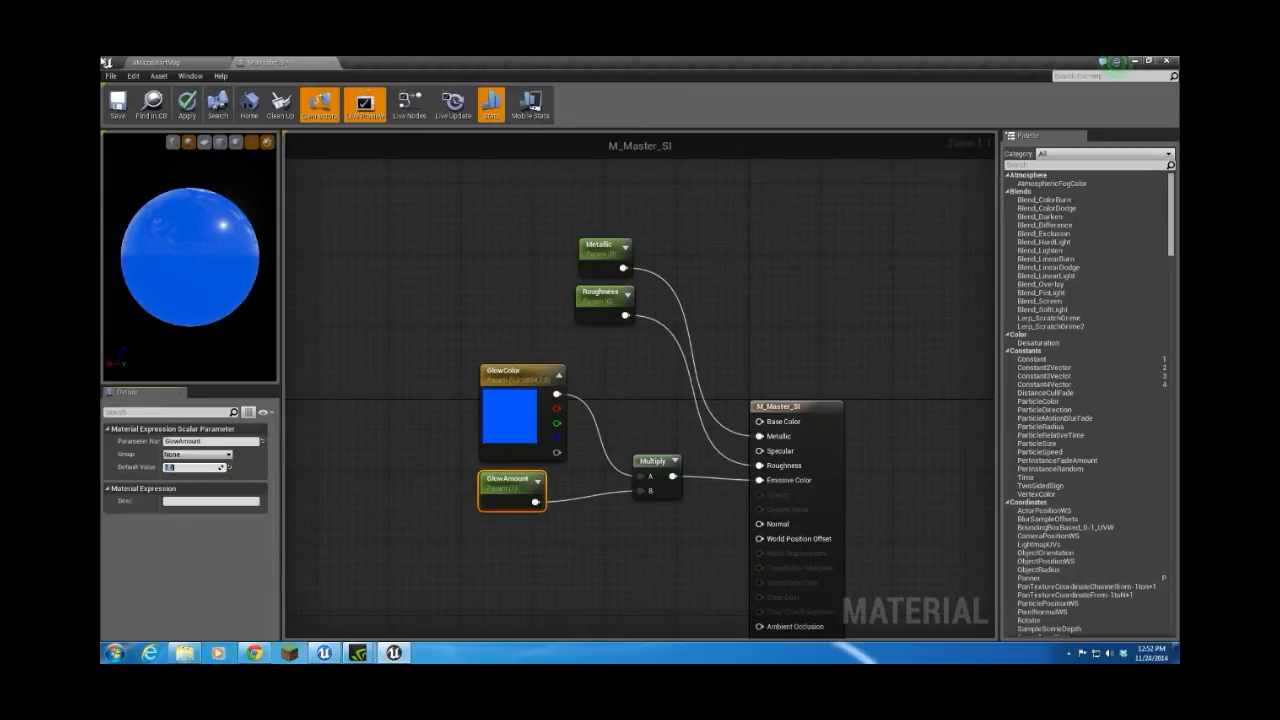
text(0)
key(Return)
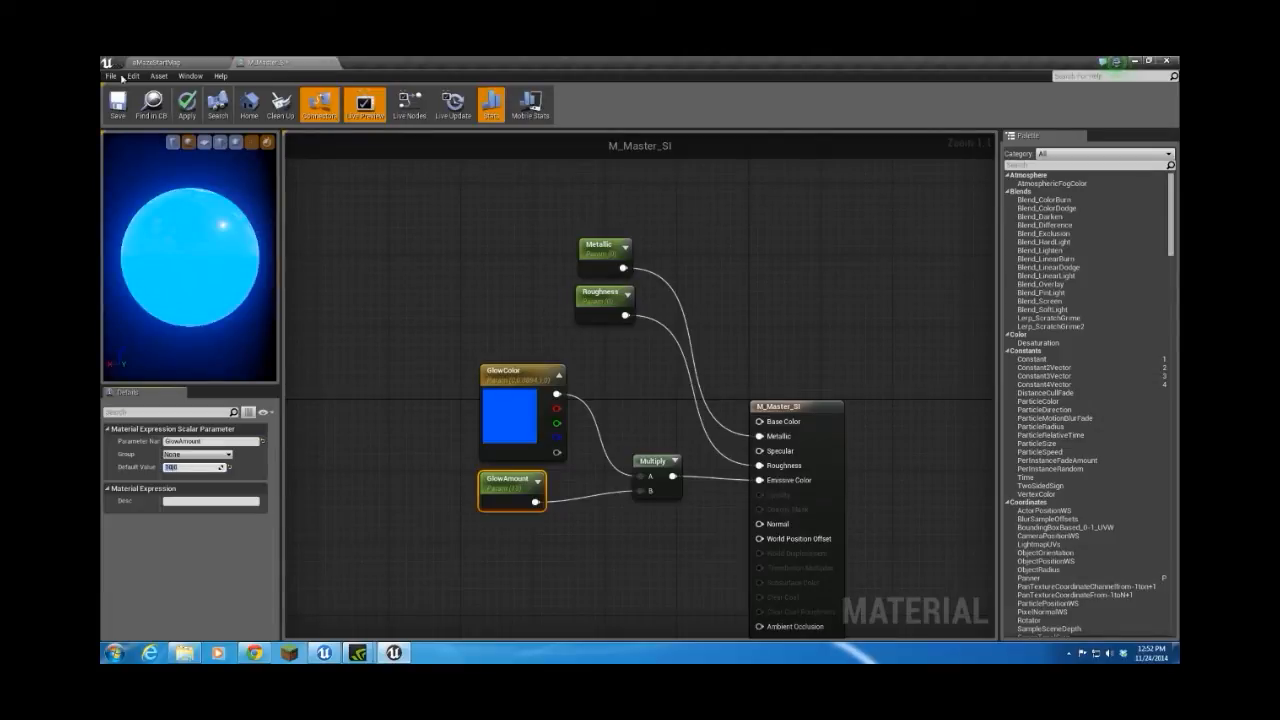
click(117, 103)
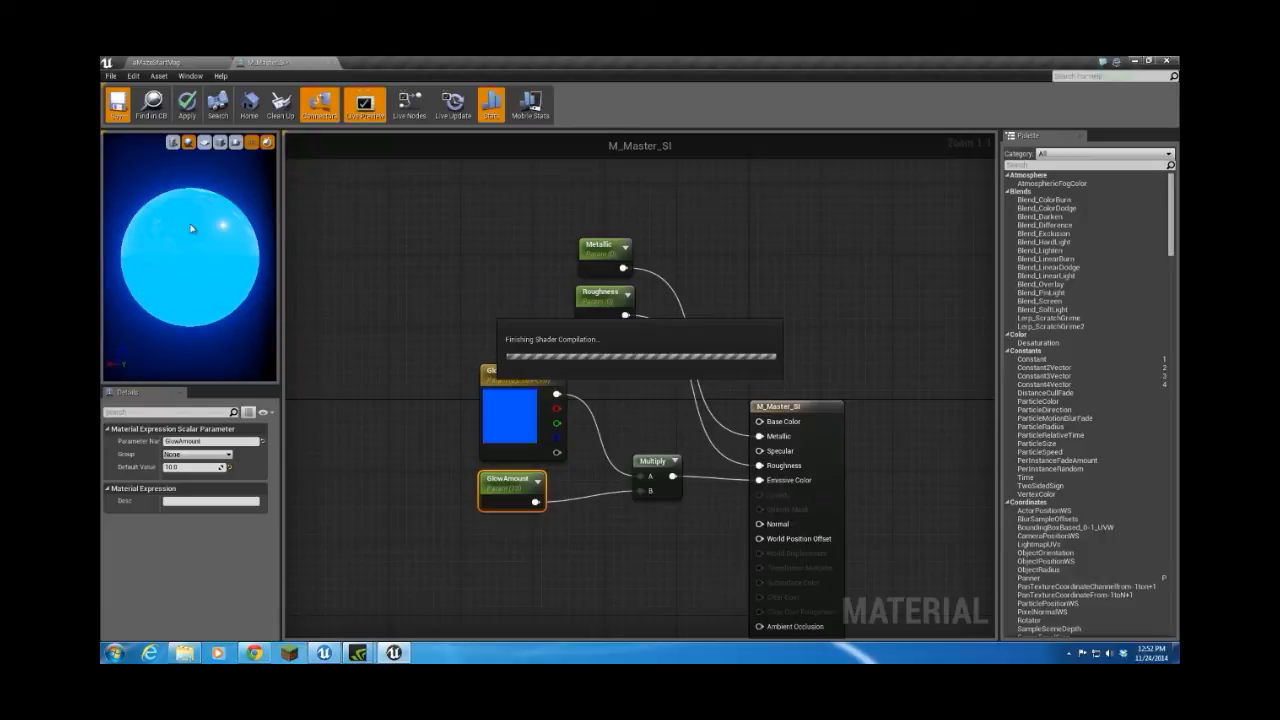
- Create a material named M_MasterPlastic in the project's Materials folder and open it for editing
click(178, 63)
right_click(212, 448)
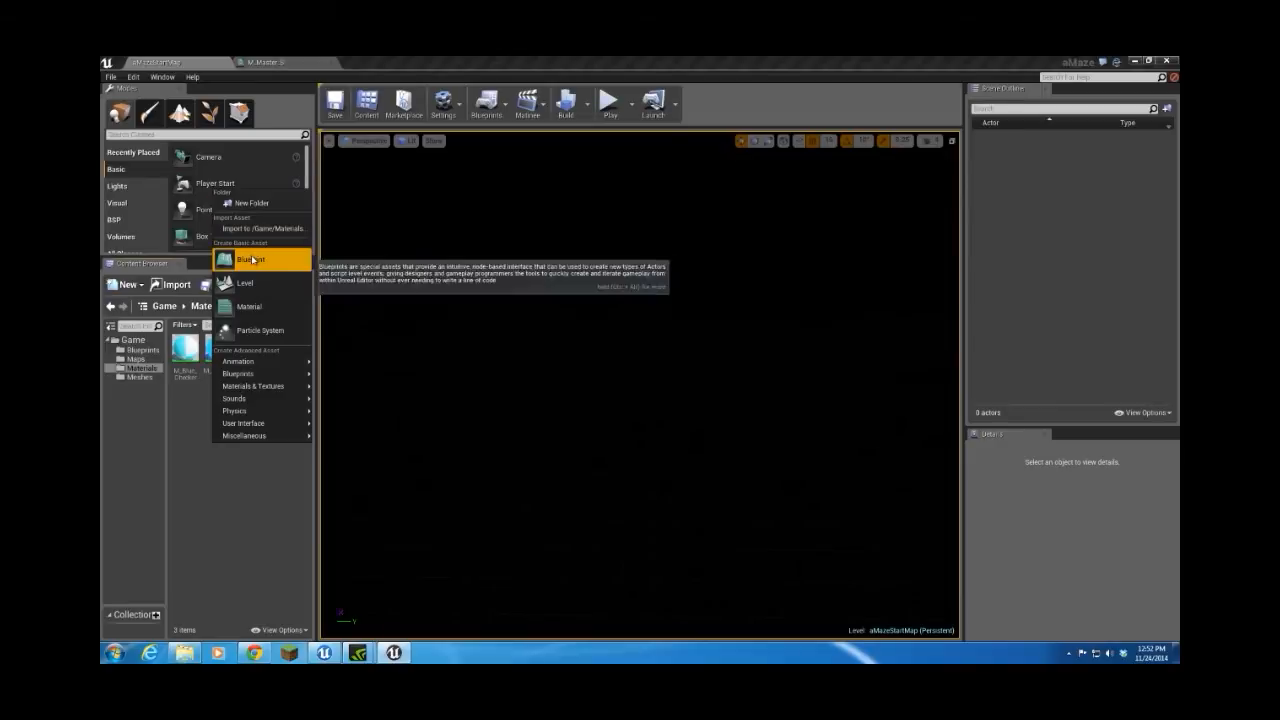
click(249, 306)
text(M_IMaster_)
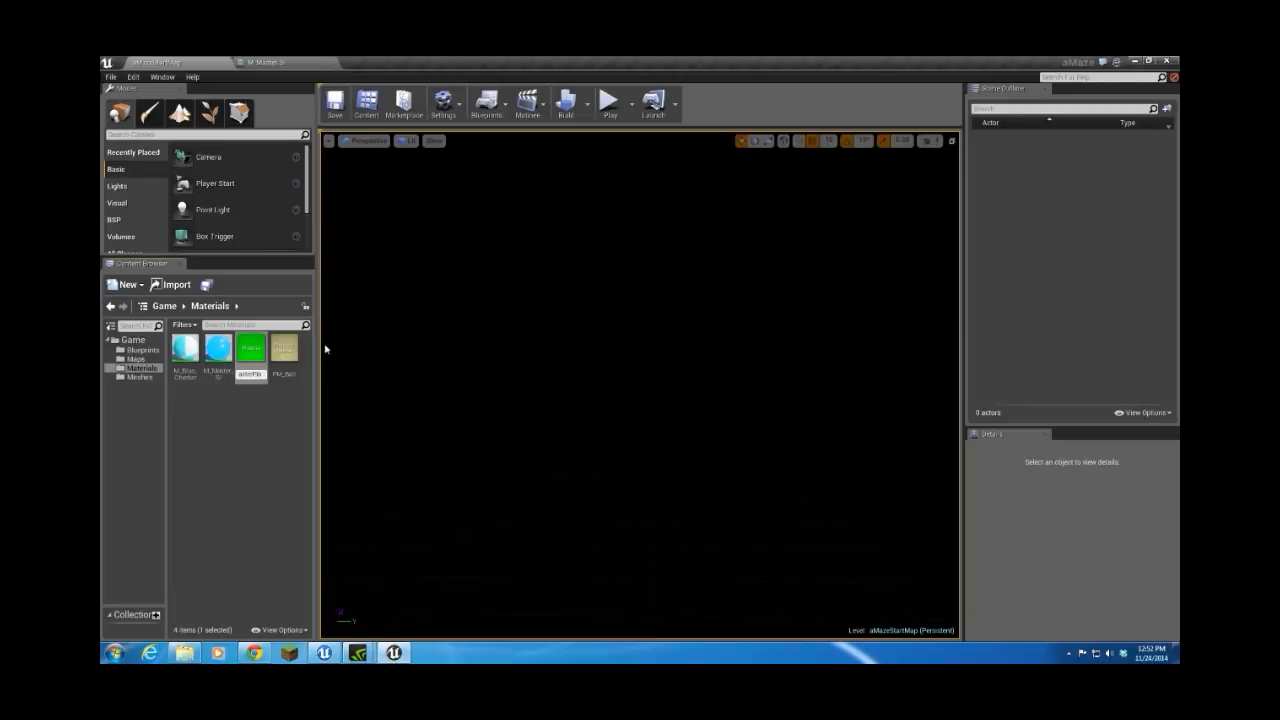
key(Return)
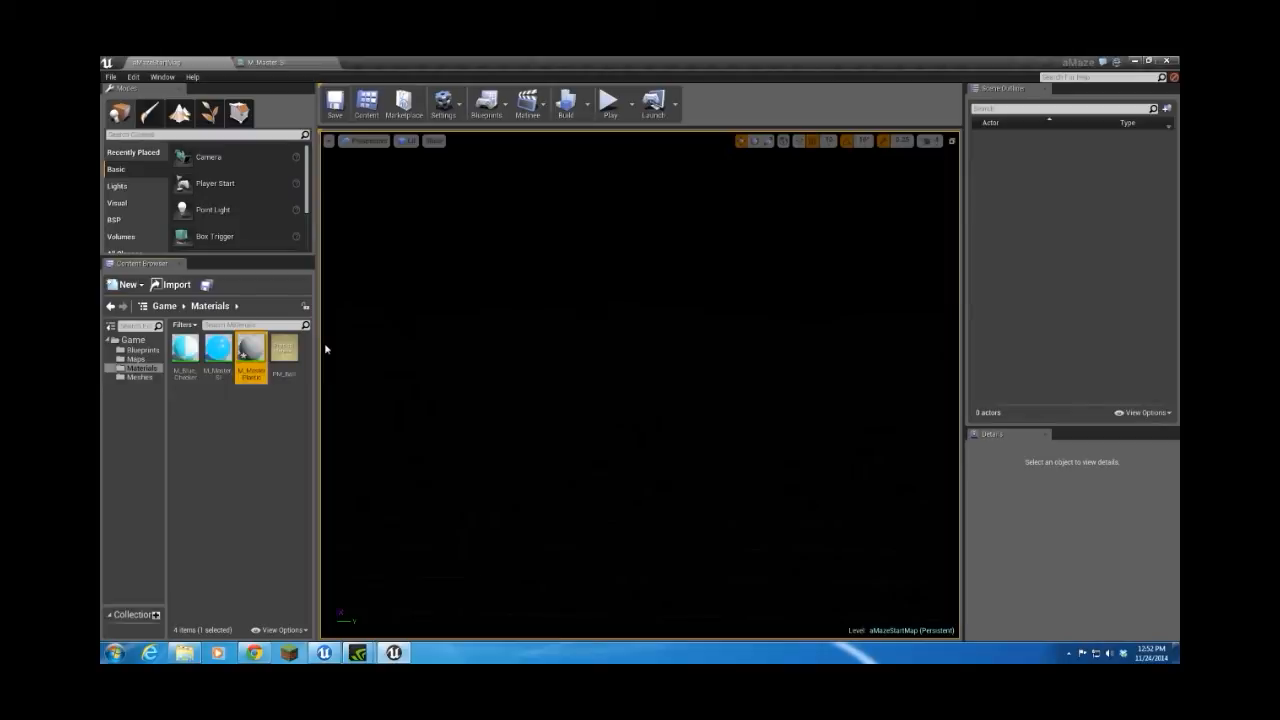
double_click(249, 350)
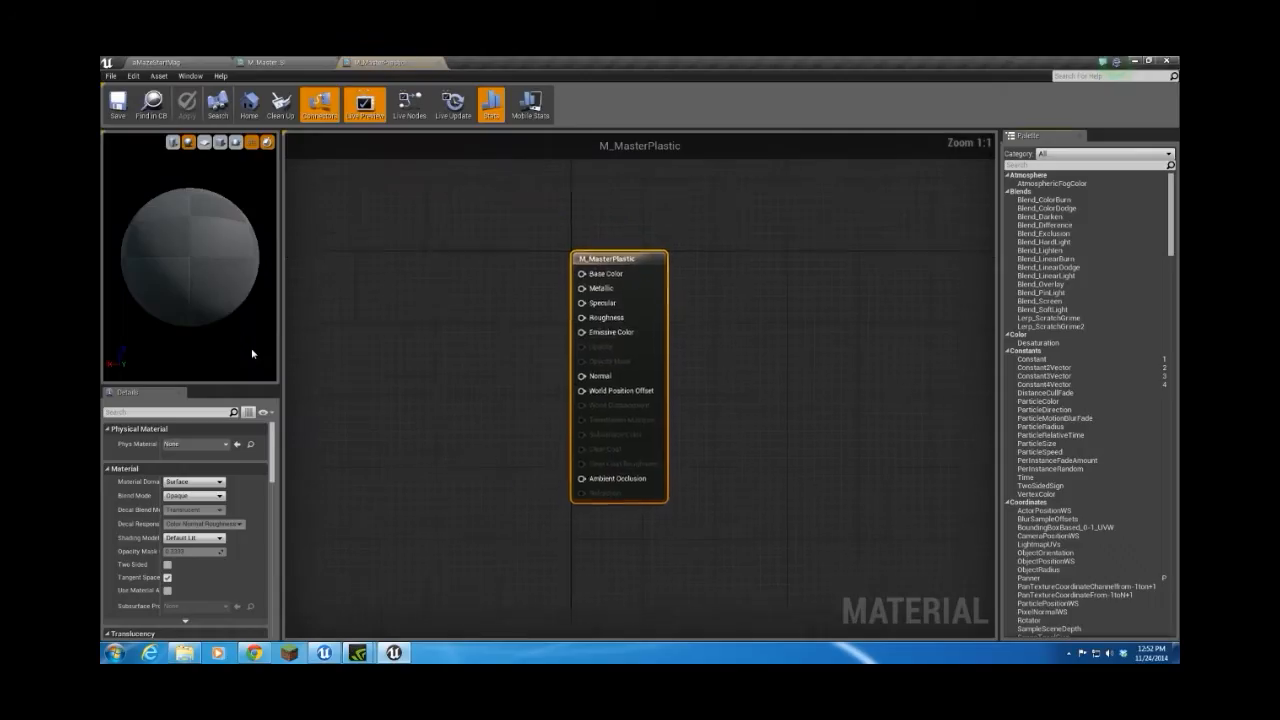
- Add a vector parameter named DiffuseColor and connect its output to the material's Base Color input
click(385, 292)
click(397, 273)
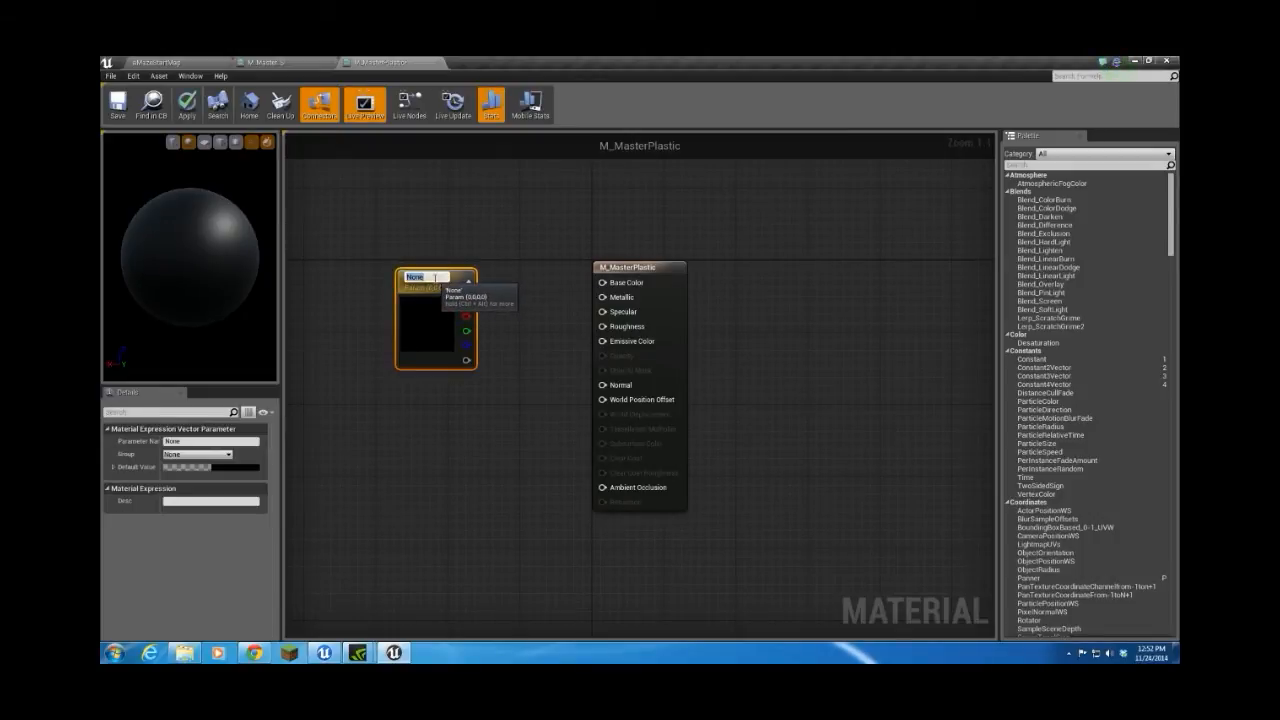
text(Color)
key(Return)
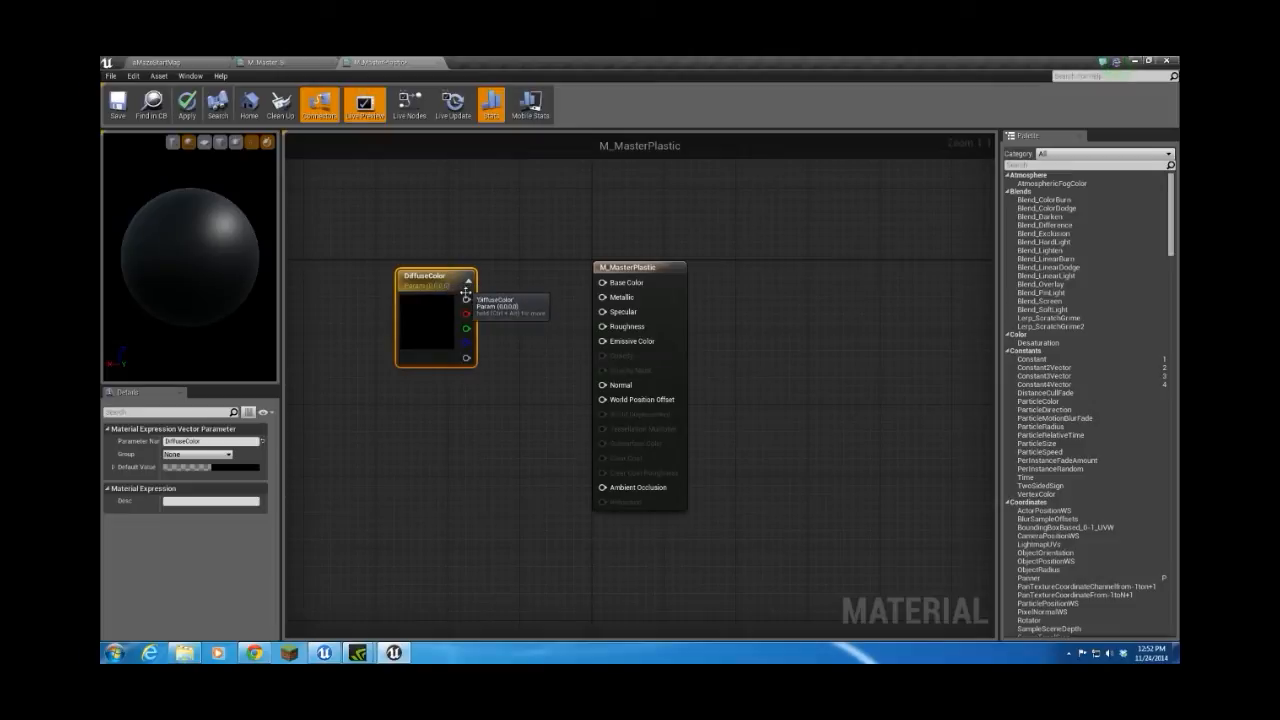
drag(463, 306, 612, 283)
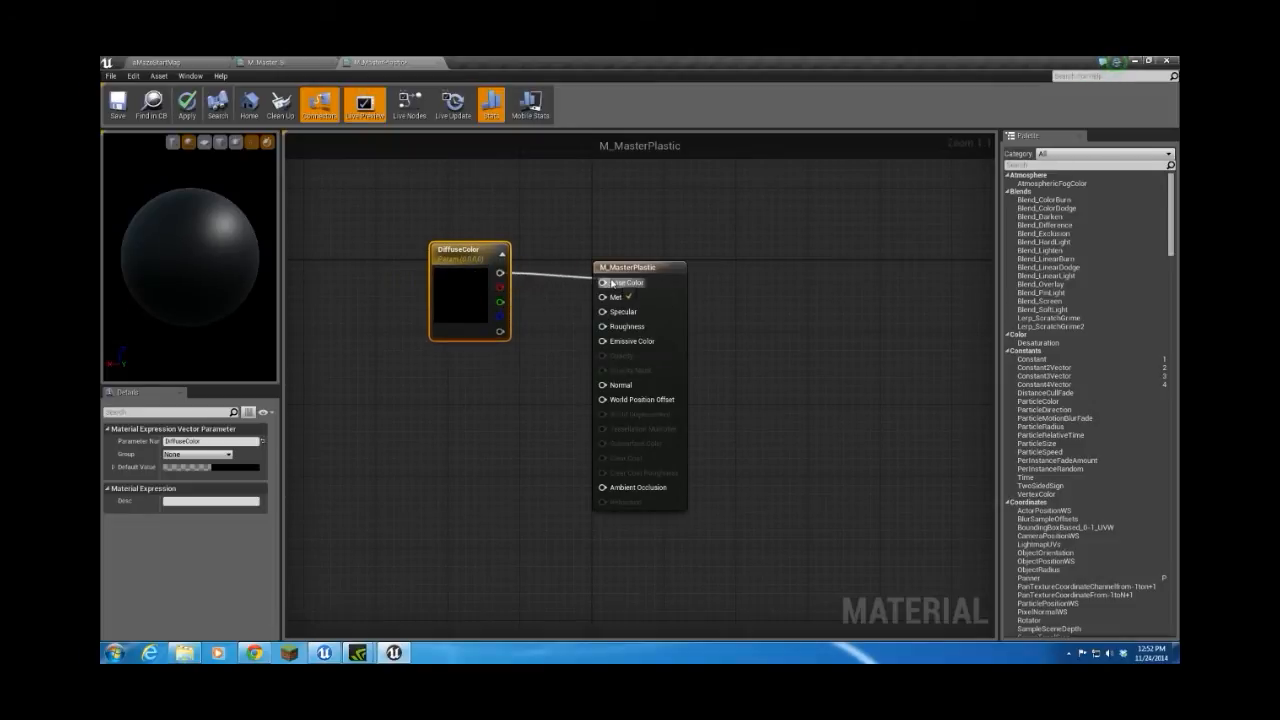
- Add a scalar parameter named Metallic below DiffuseColor in the M_MasterPlastic graph
click(462, 406)
click(462, 408)
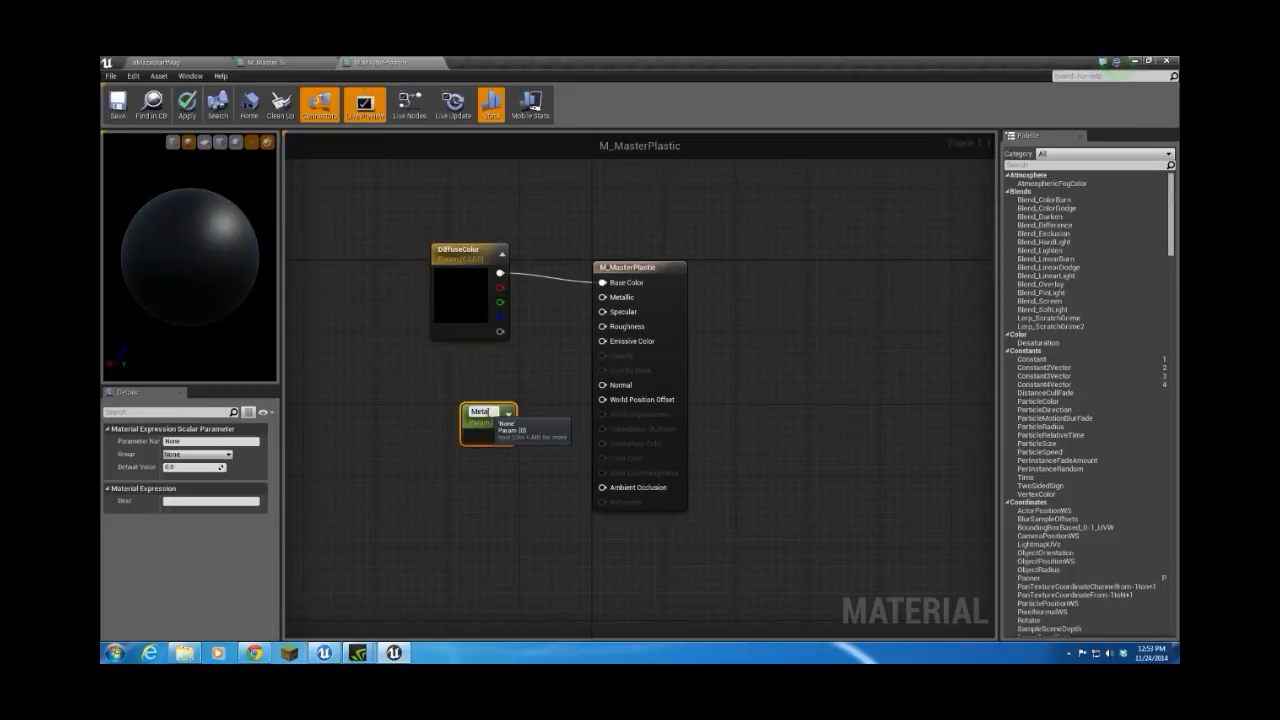
text(Metallic)
key(Return)
- Add a scalar parameter named Roughness, connect it and Metallic to their matching material inputs, and stack both under DiffuseColor
click(469, 485)
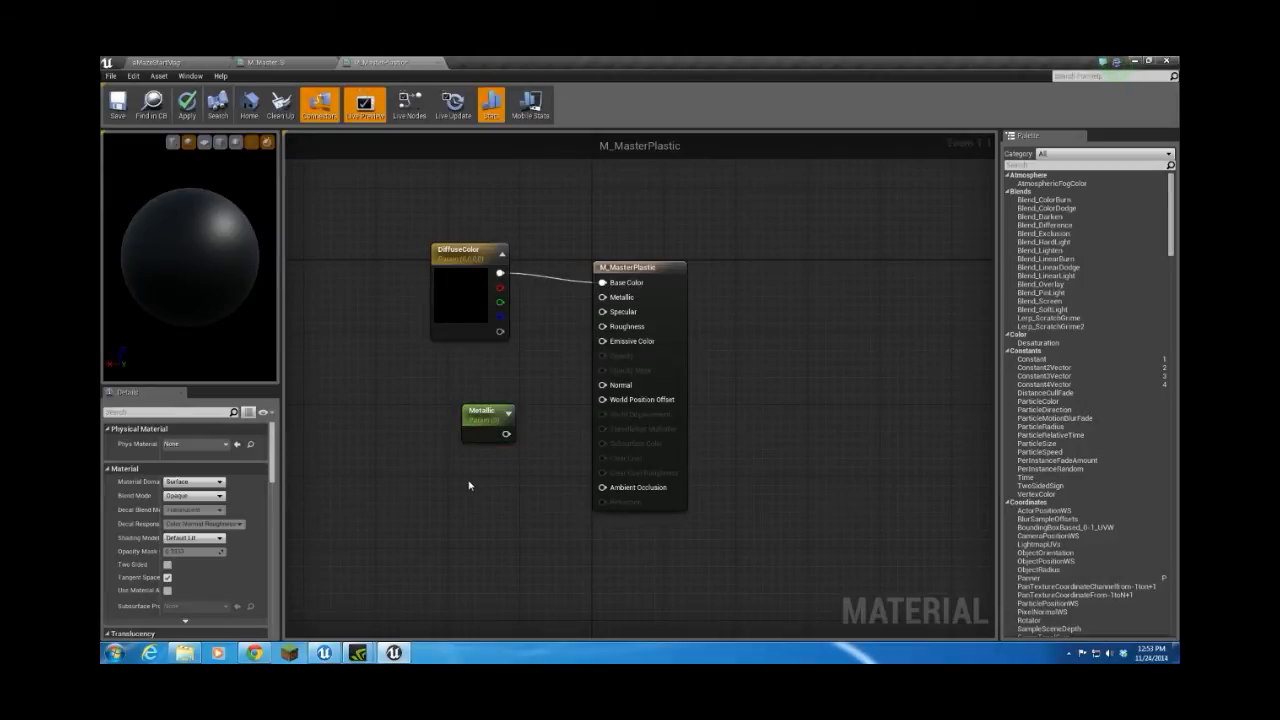
click(469, 485)
text(Roughness)
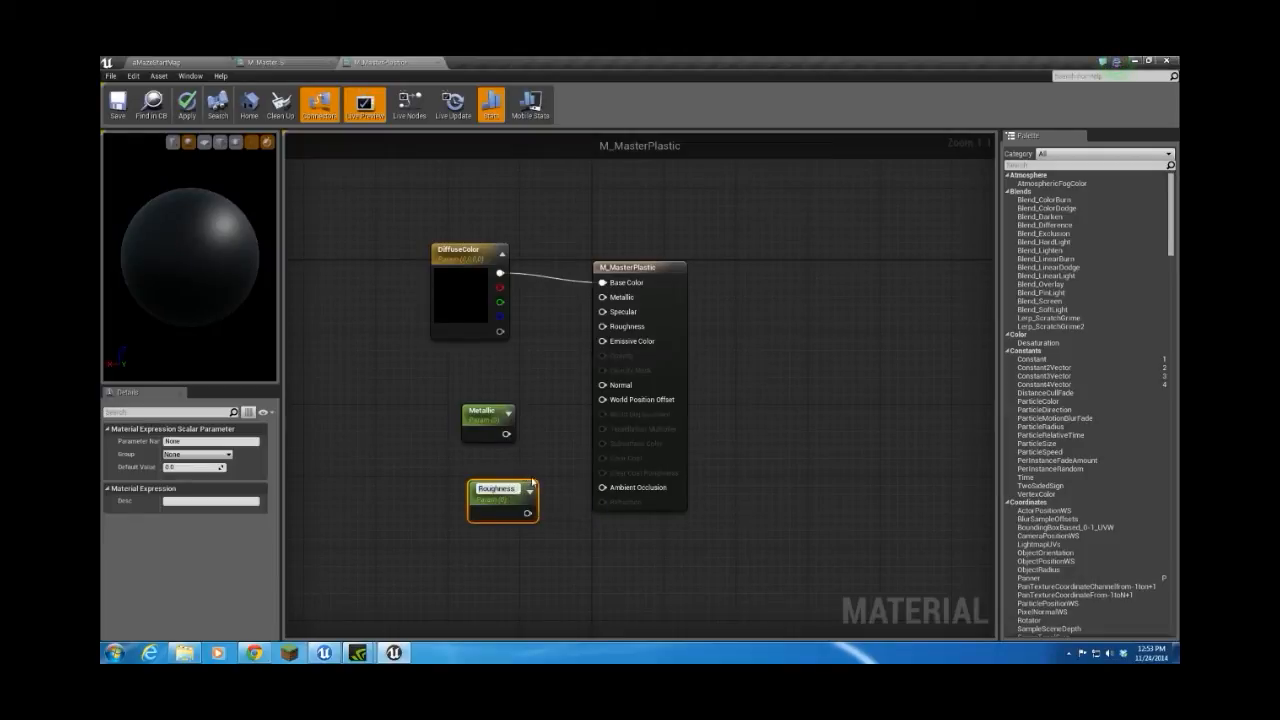
drag(507, 432, 602, 297)
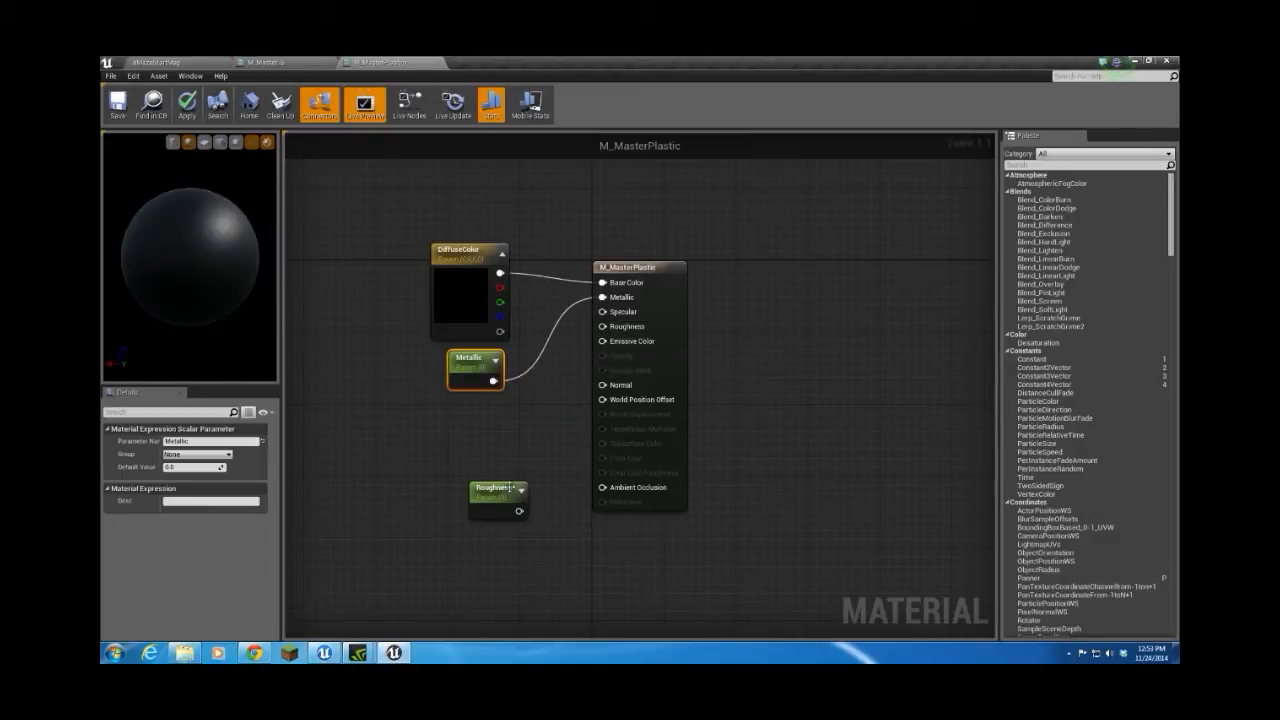
drag(510, 486, 603, 327)
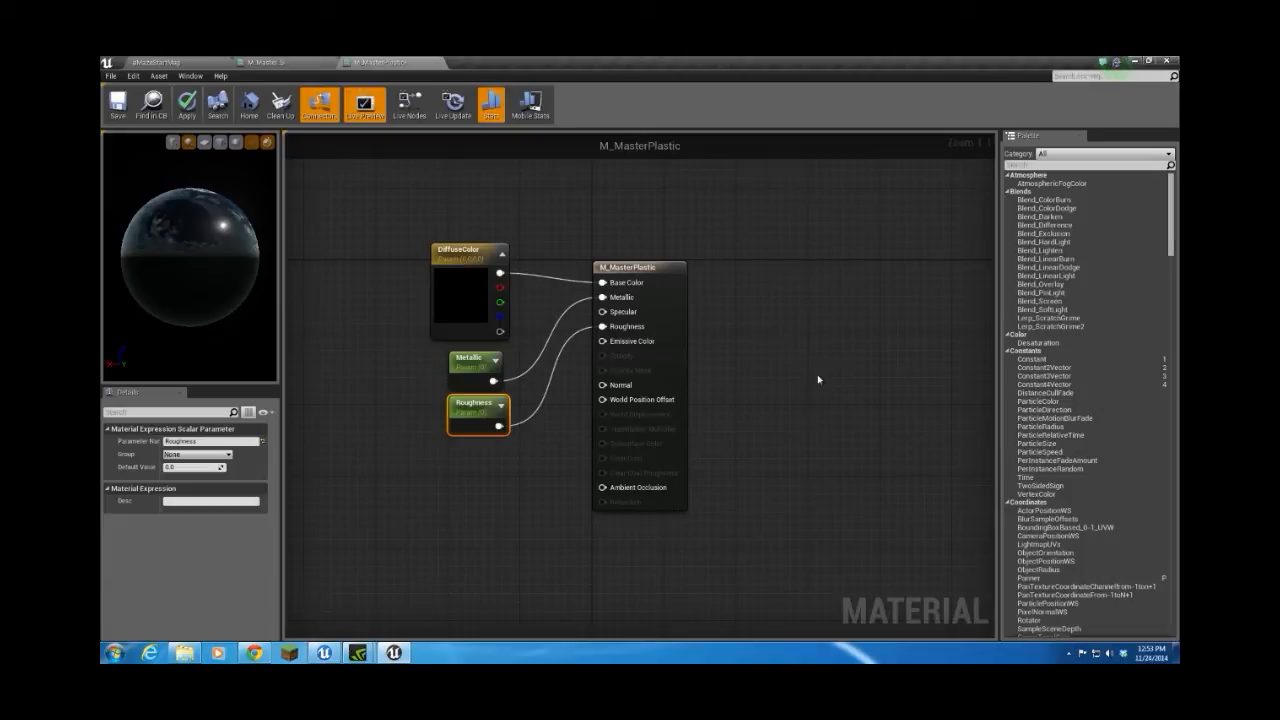
- Set DiffuseColor's default value to a bright, saturated blue
click(492, 288)
click(229, 468)
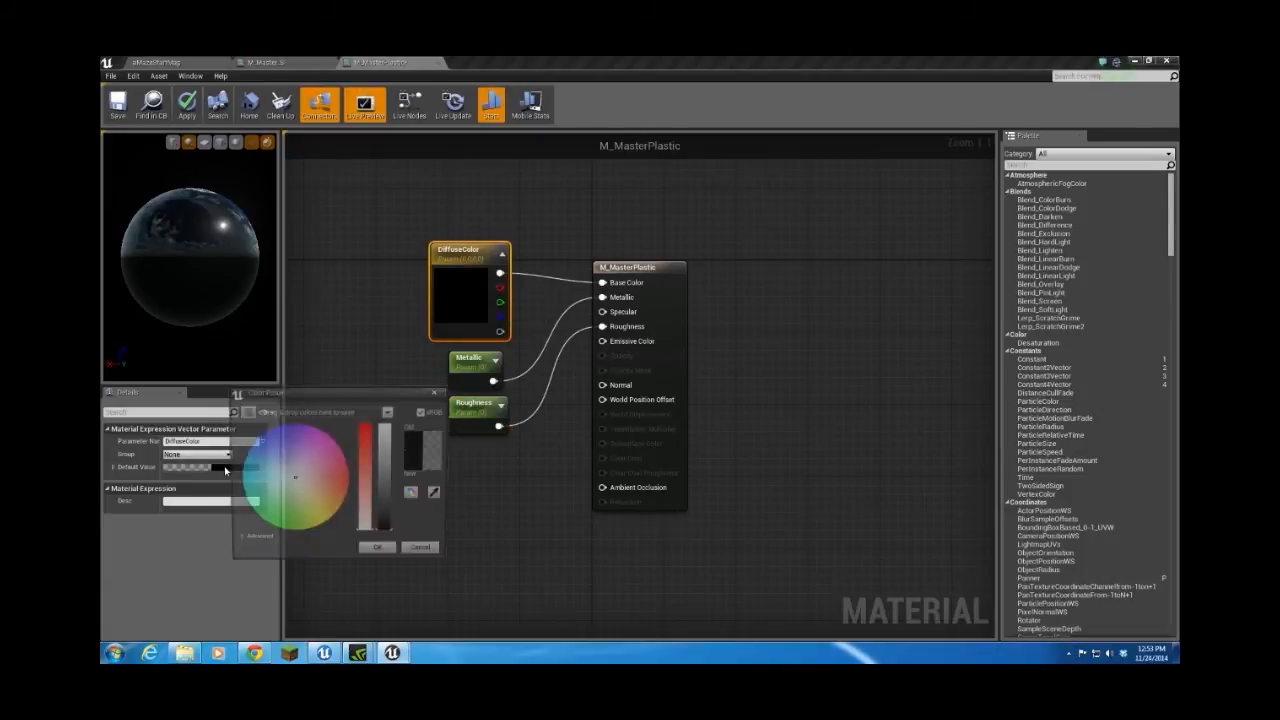
drag(264, 454, 266, 429)
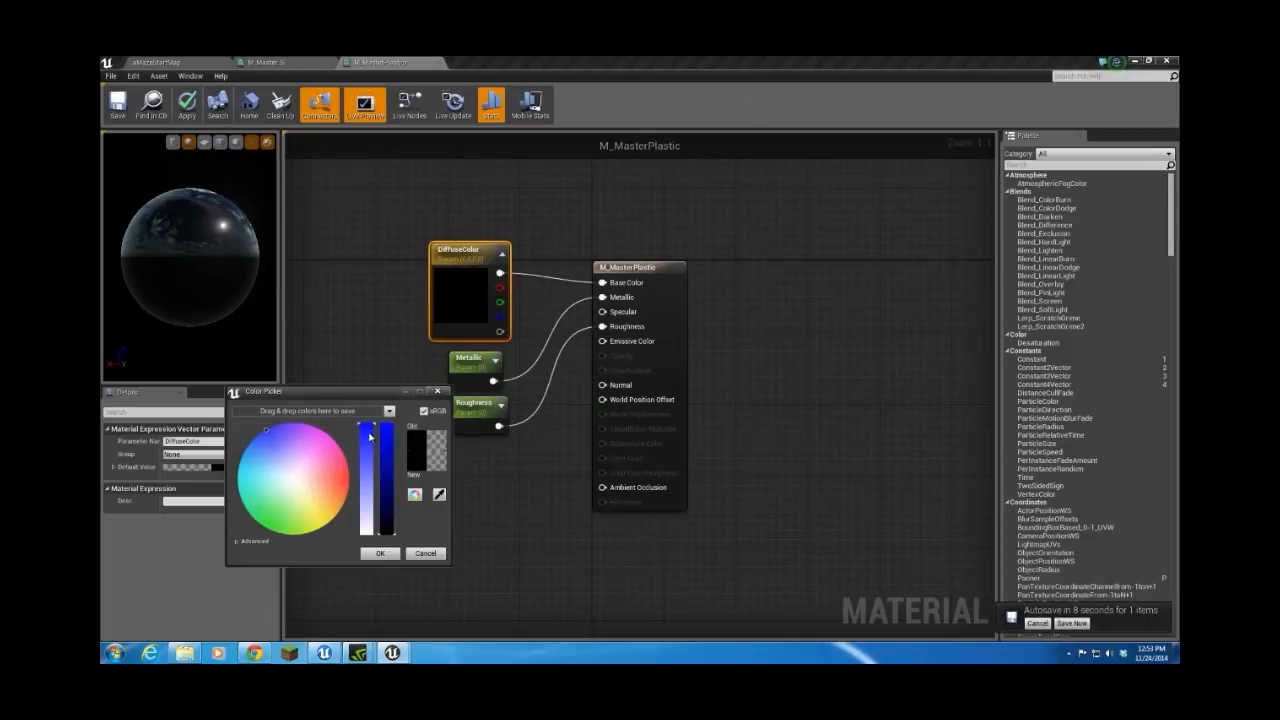
click(380, 553)
- Try a Roughness default value of 0.8 and change it to 0.2
click(473, 402)
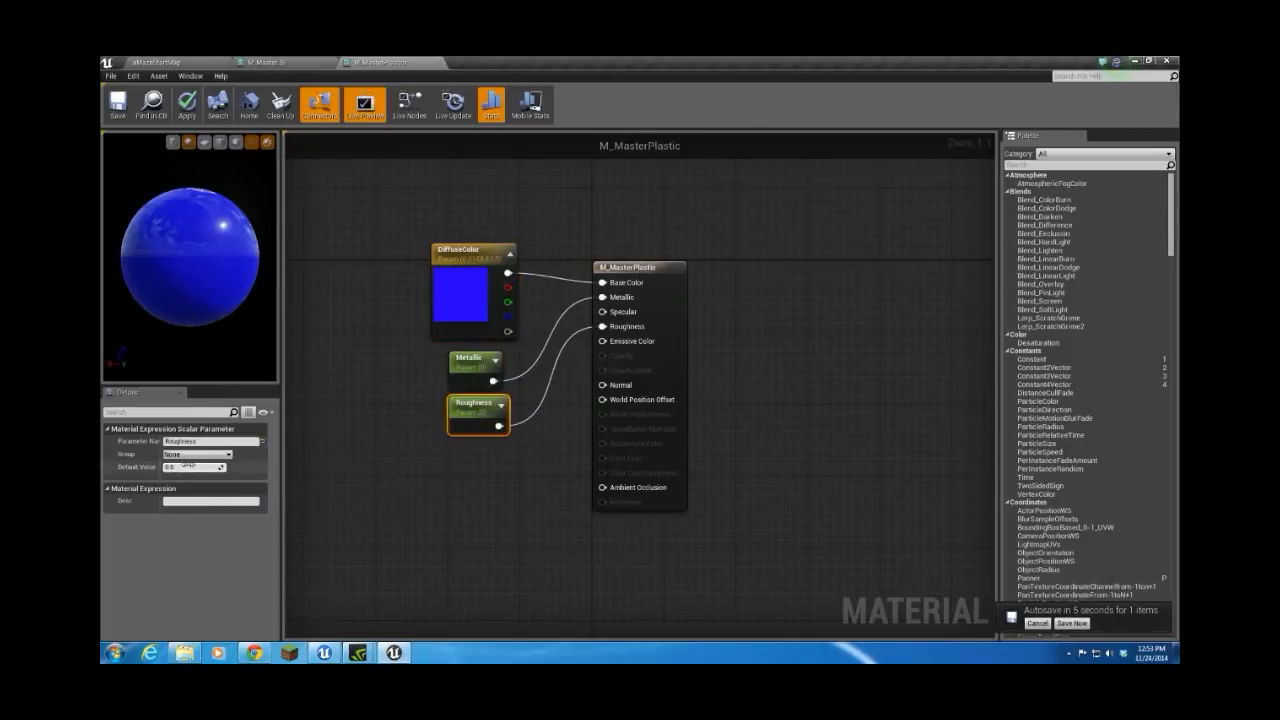
click(186, 467)
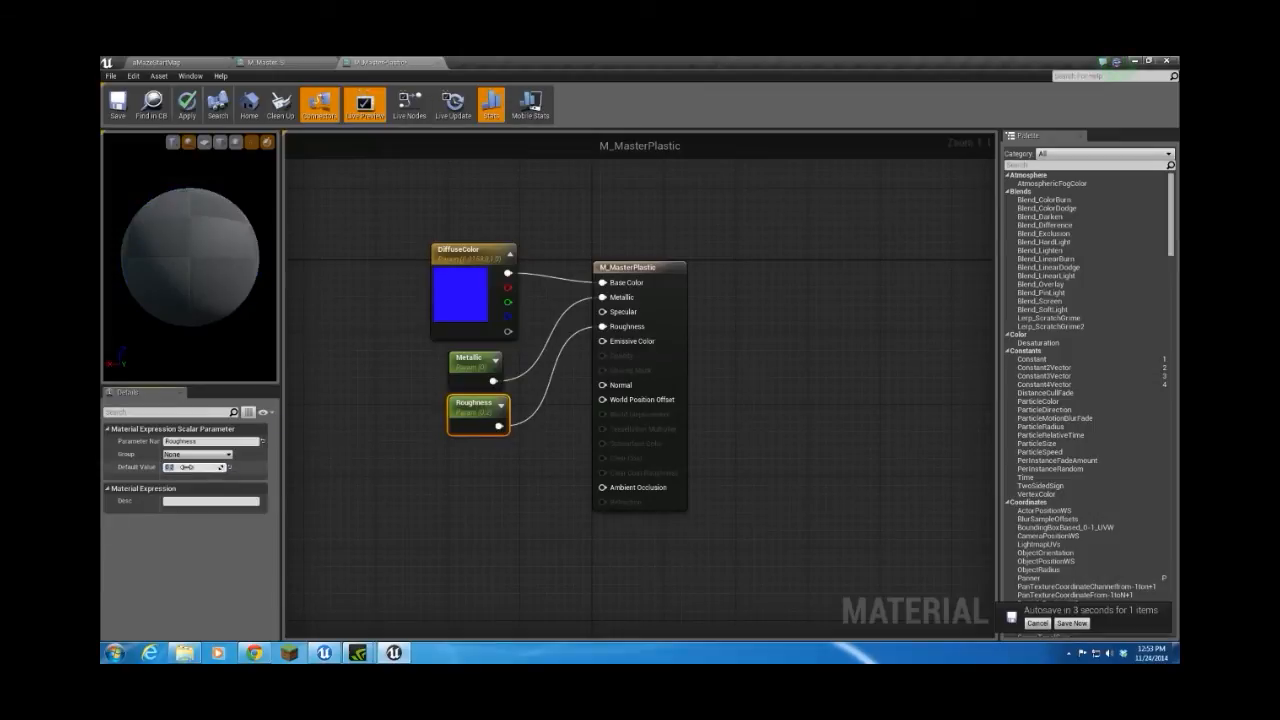
text(.8)
key(Return)
text(.2)
key(Return)
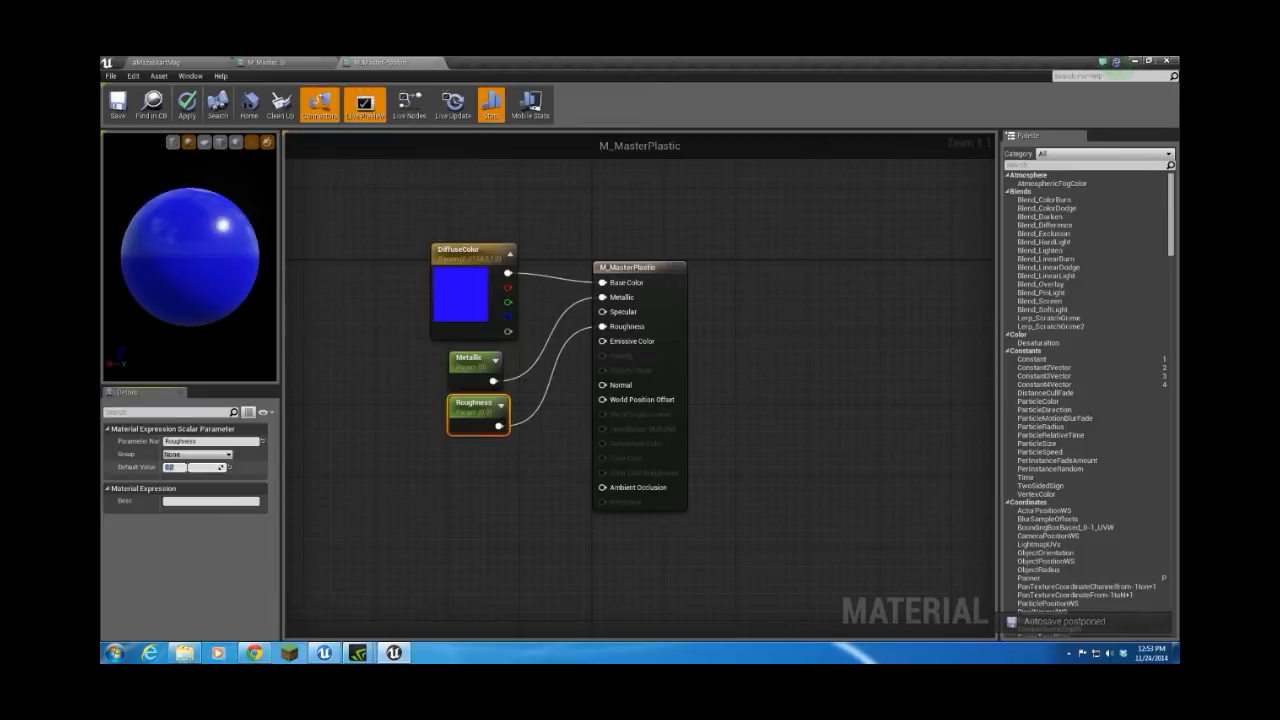
- Try a Roughness default value of 0.25, undo that change, and save M_MasterPlastic
text(.25)
key(Return)
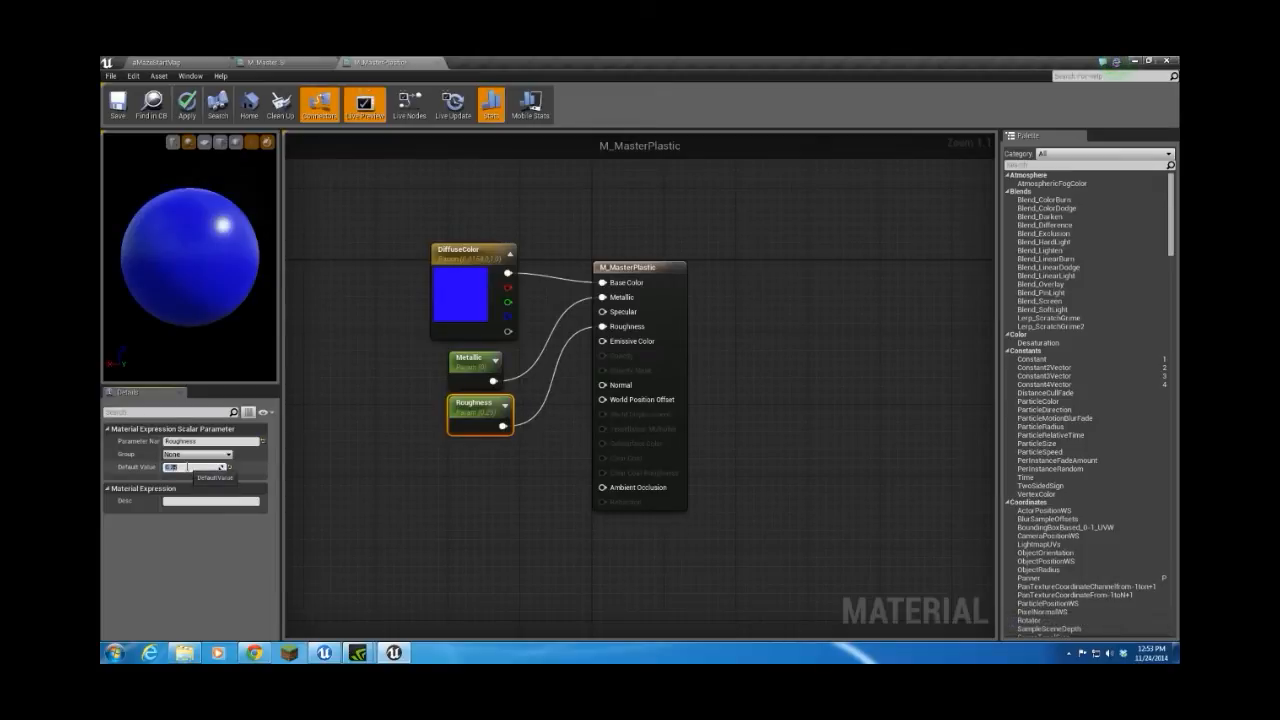
key(ctrl+z)
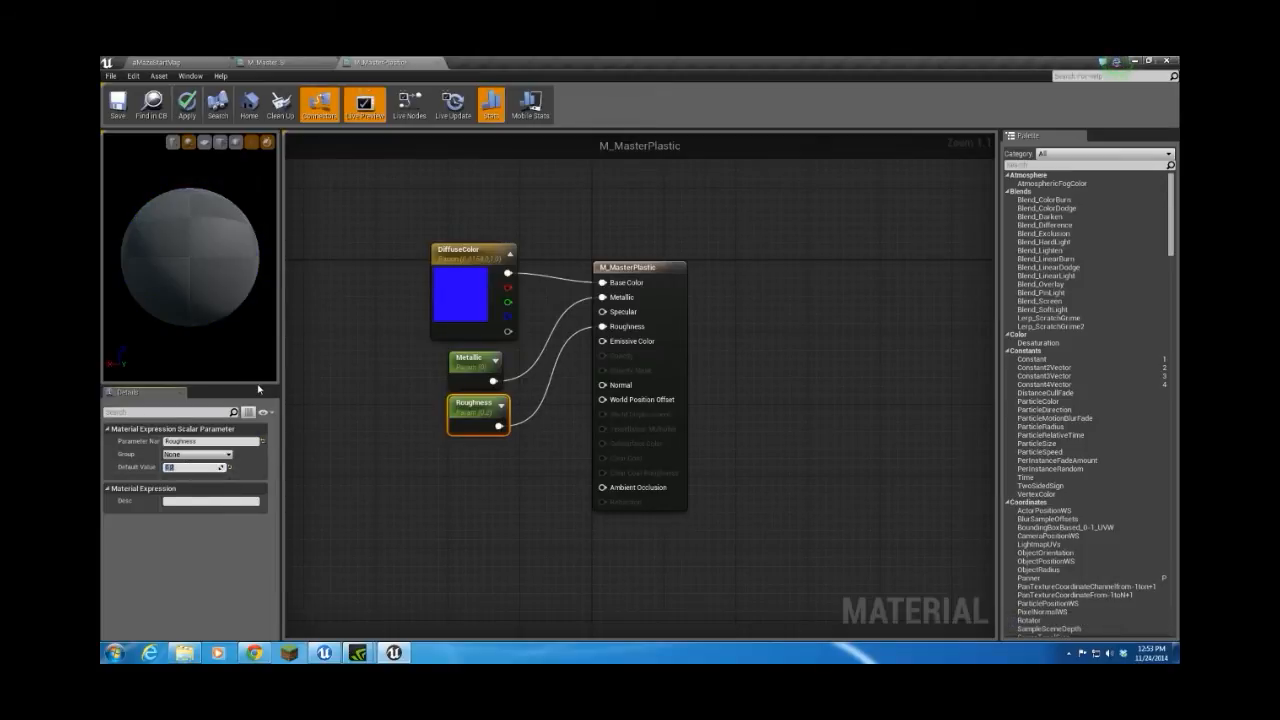
click(120, 108)
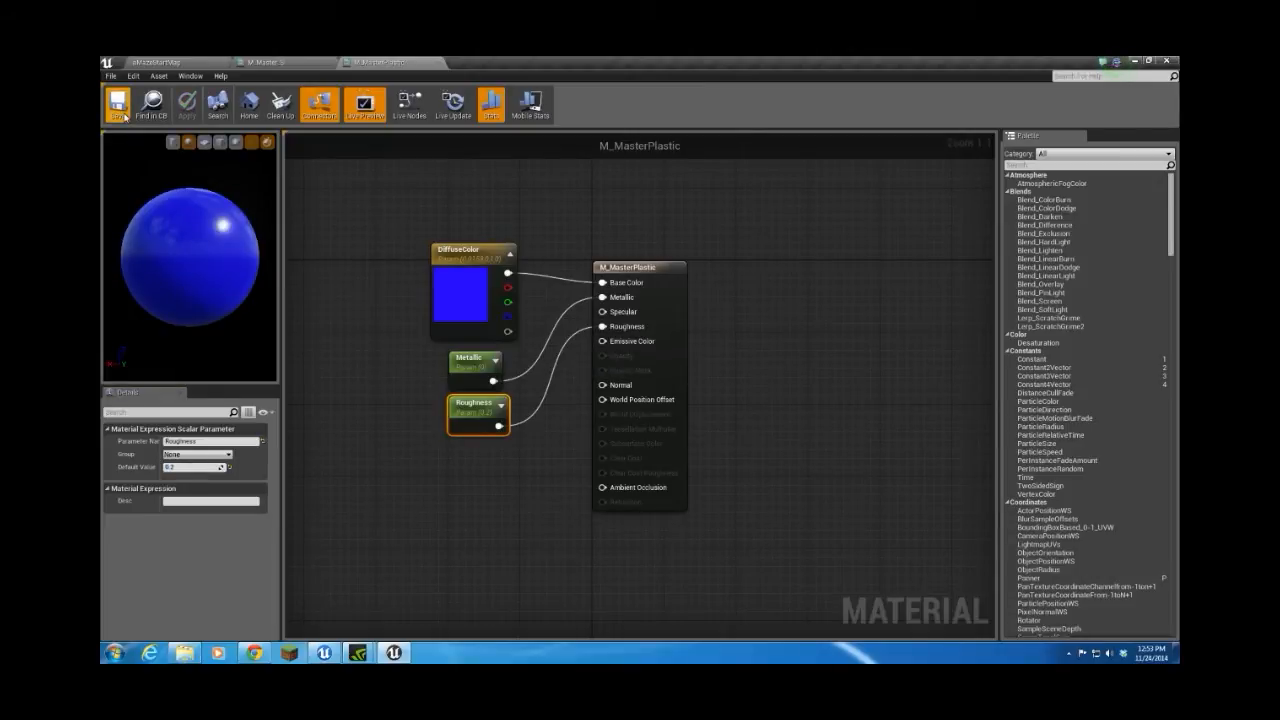
- Return to the aMazeStartMap level editor and create a material named M_MasterGlass in the Materials folder
click(200, 64)
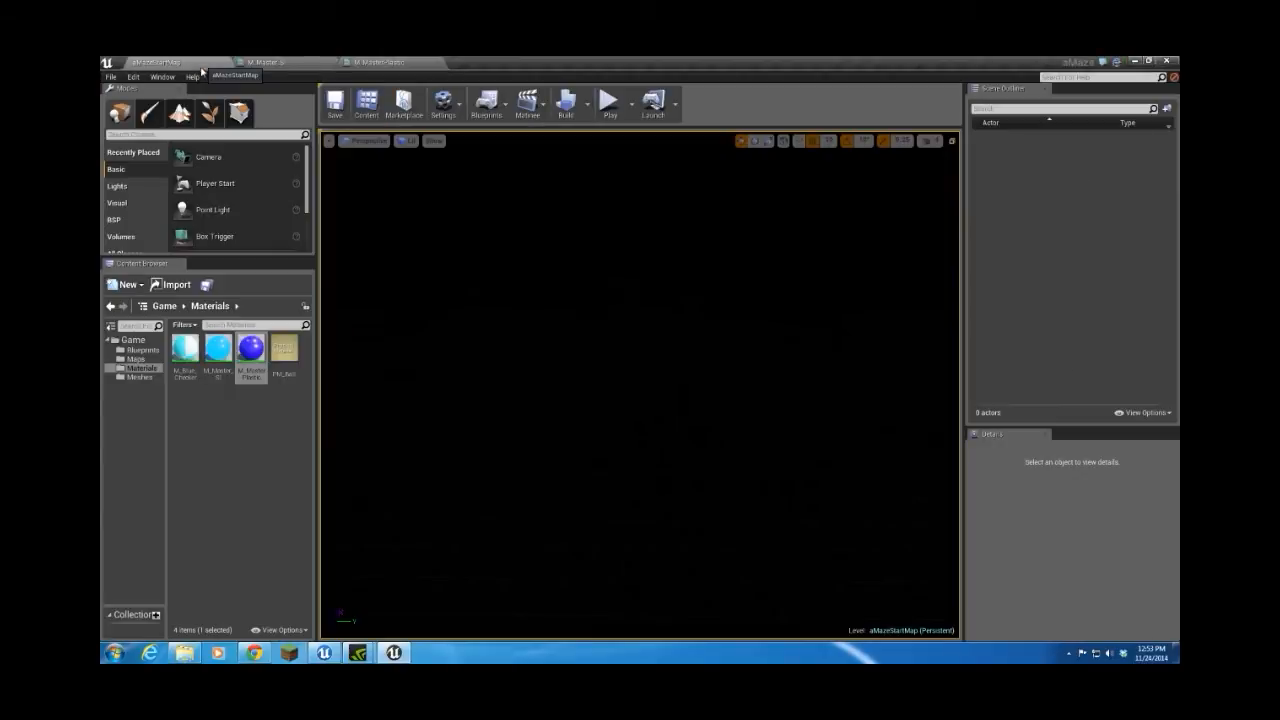
right_click(229, 427)
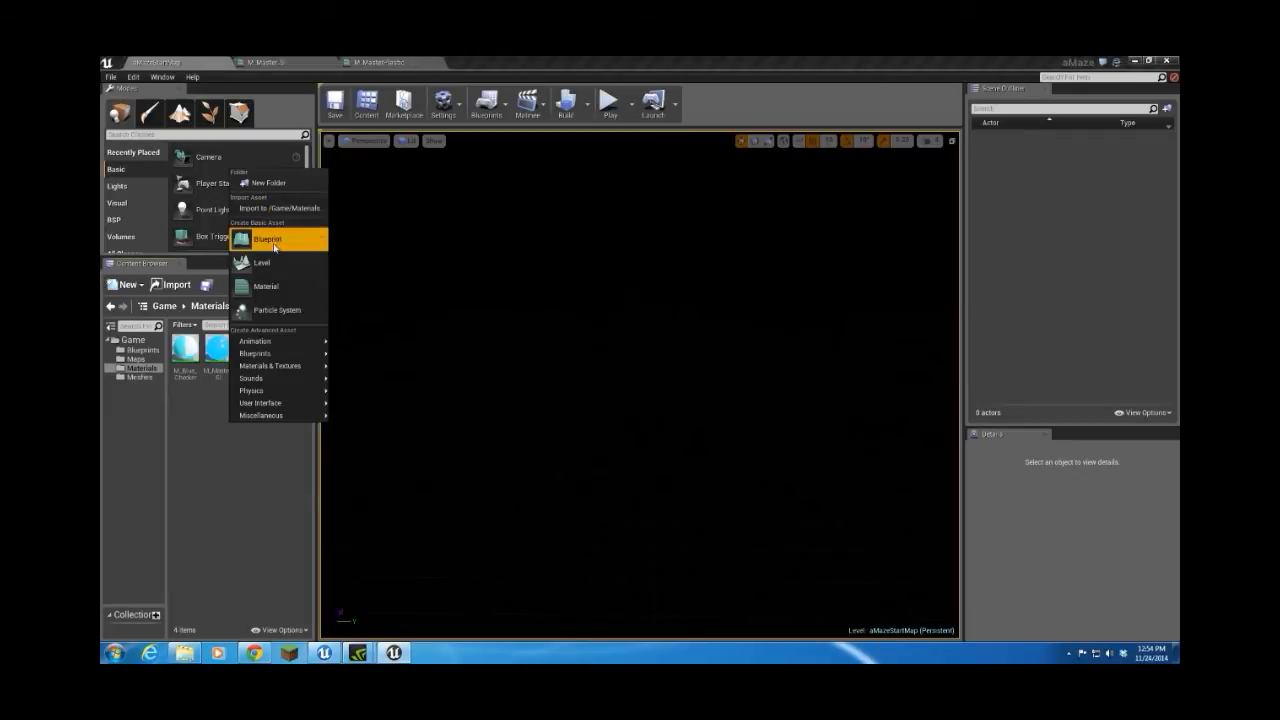
click(264, 287)
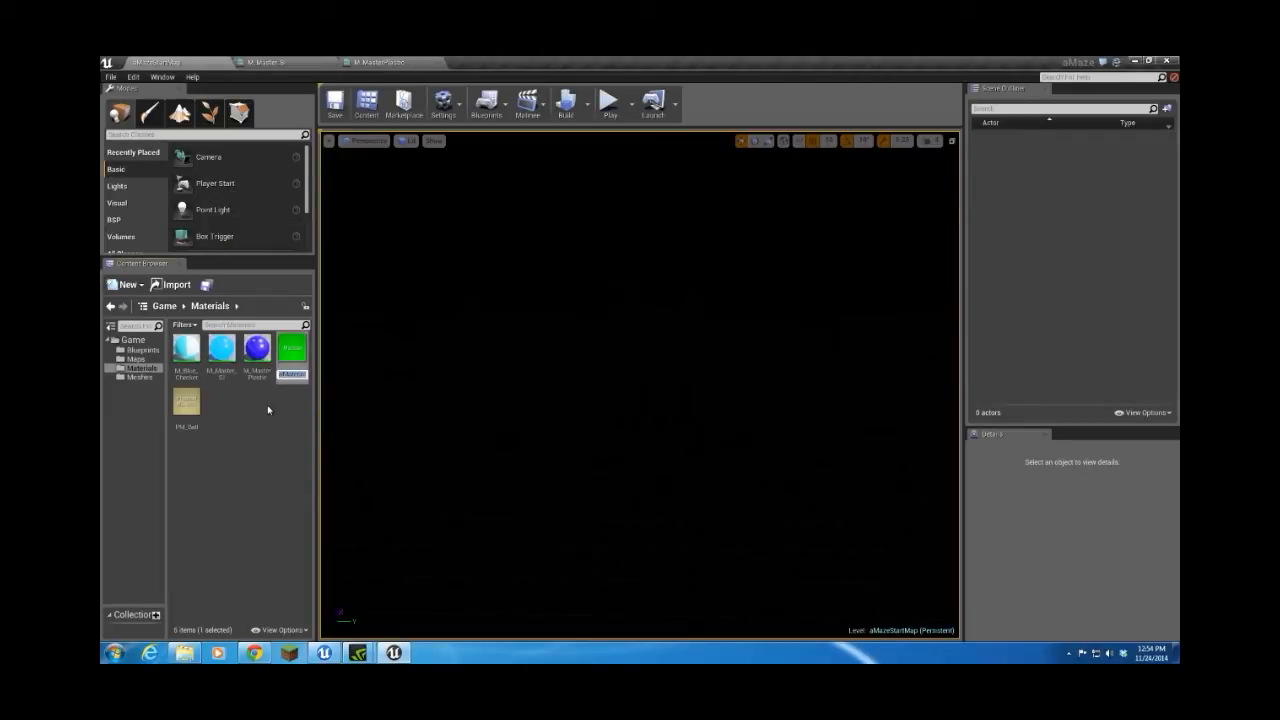
text(M_Mas)
key(Return)
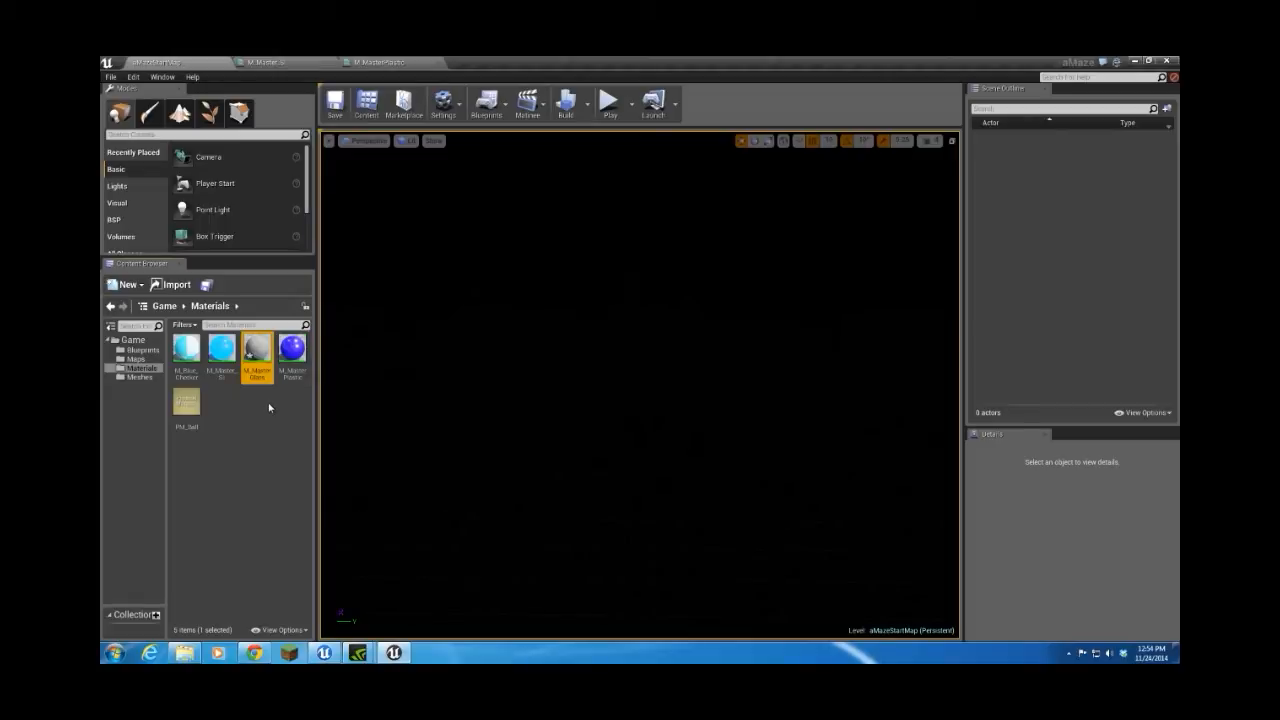
- Open M_MasterGlass for editing and set its blend mode to Translucent
double_click(268, 355)
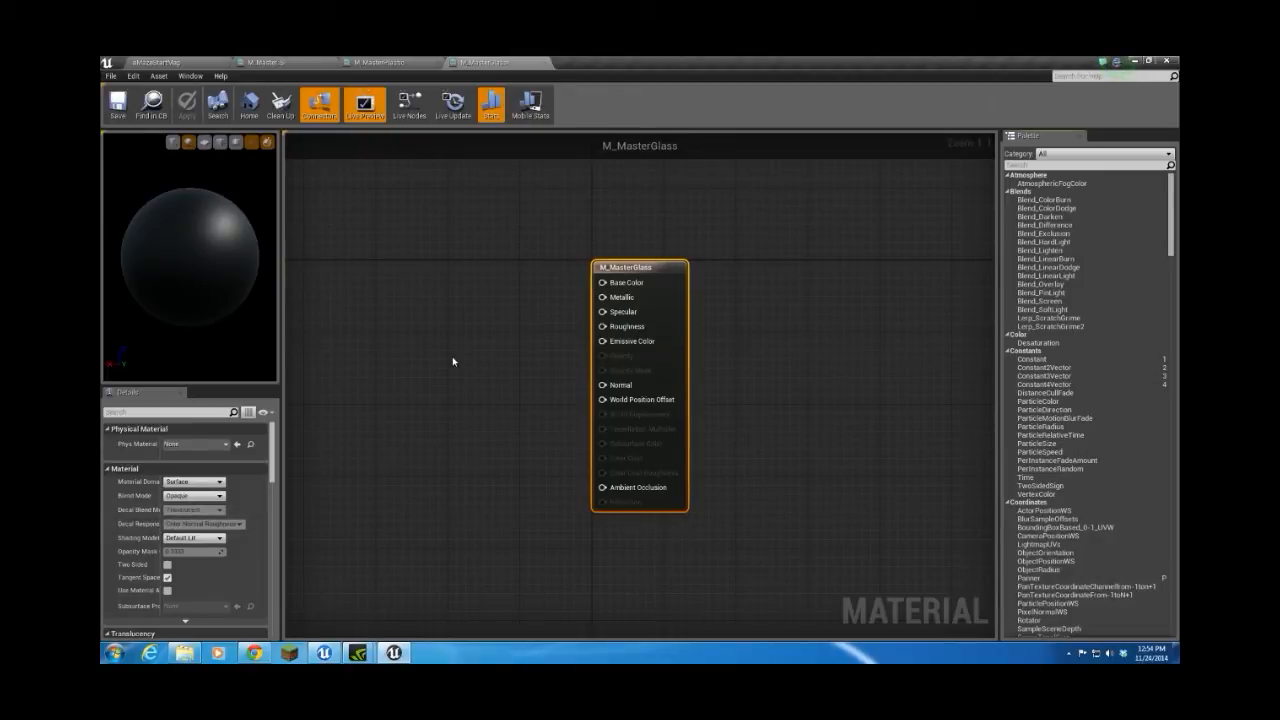
click(220, 495)
click(183, 517)
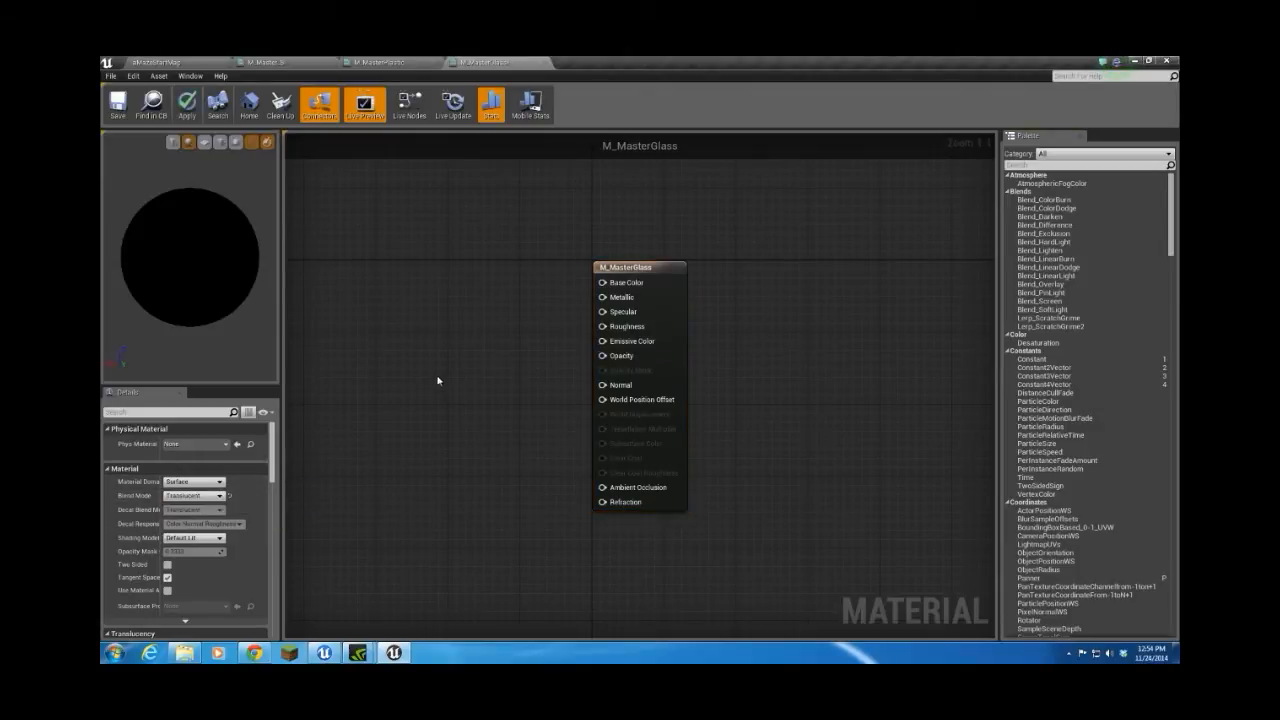
- Add a scalar parameter to the M_MasterGlass graph, replacing its mistyped name with Metallic
key(s)
click(396, 432)
text(ssssssssssssss)
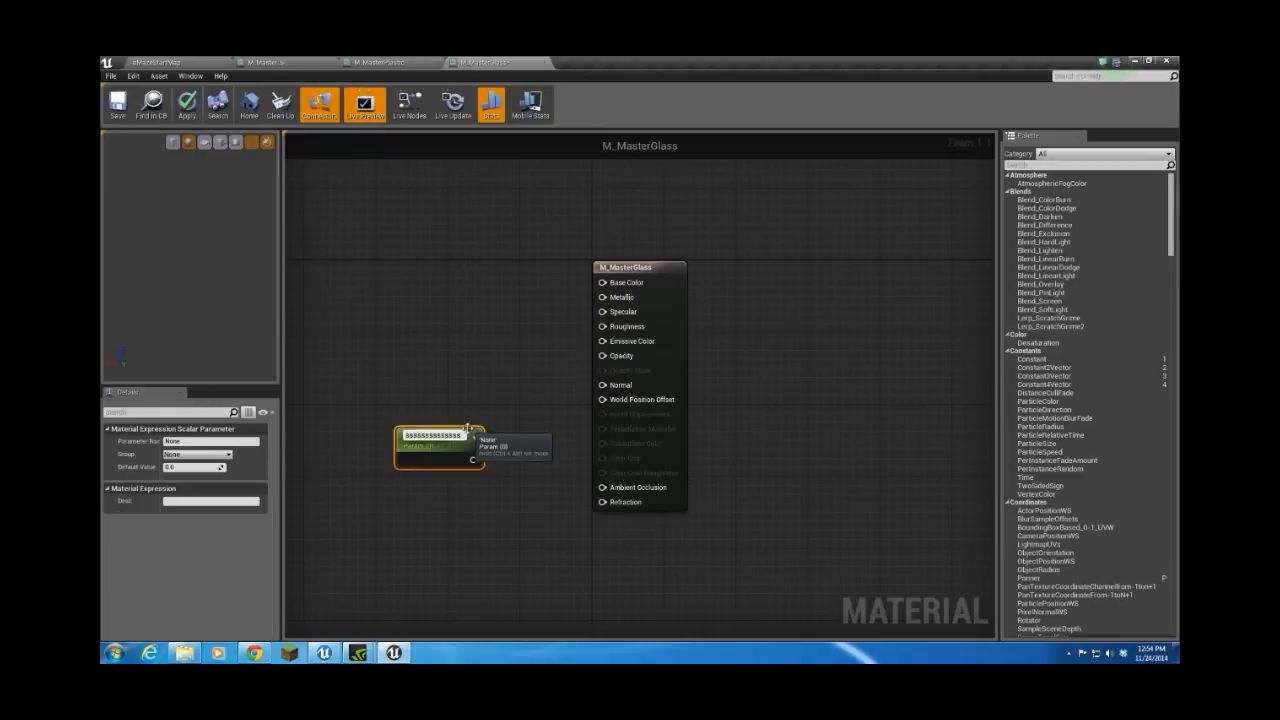
drag(467, 440, 456, 438)
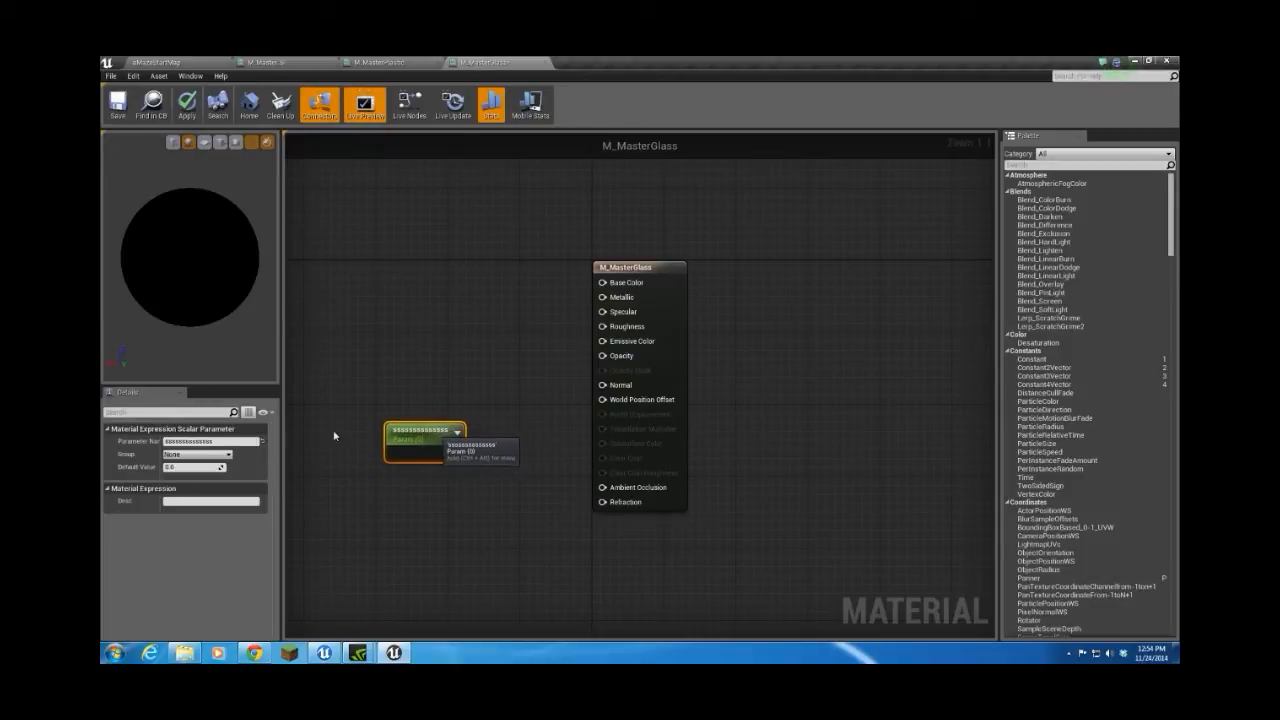
drag(219, 442, 121, 443)
text(Met)
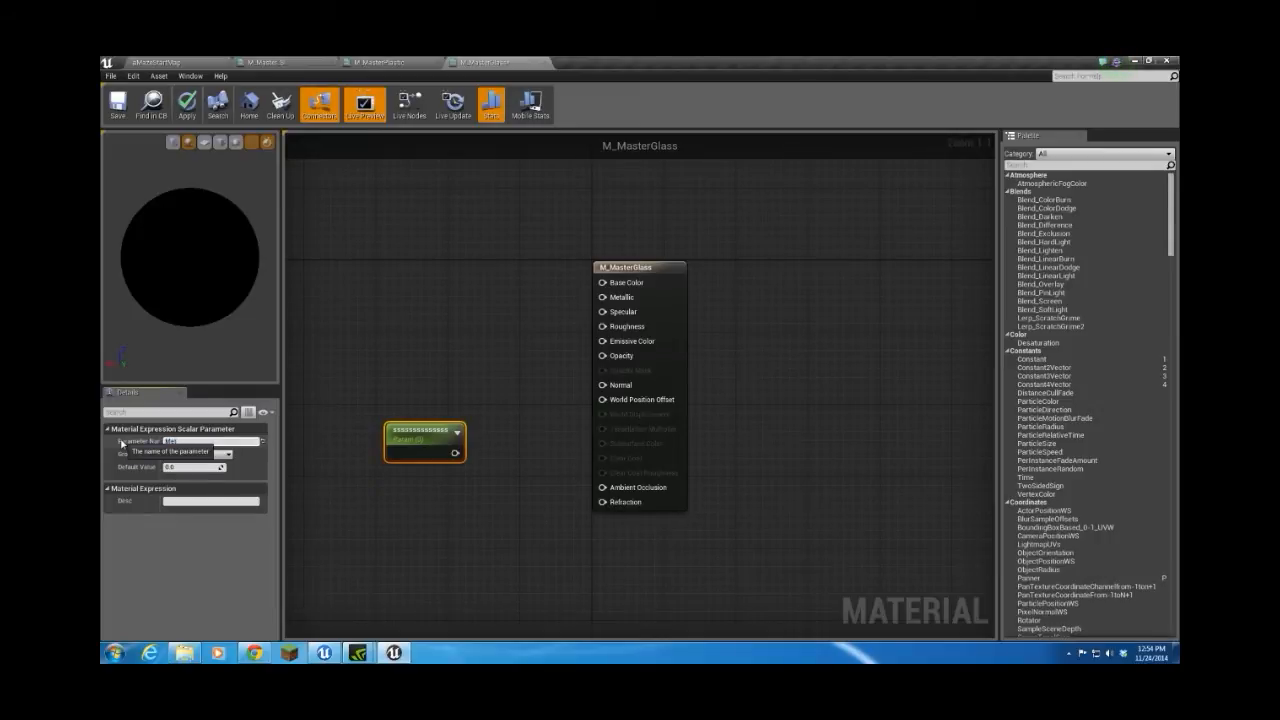
text(allic)
key(Return)
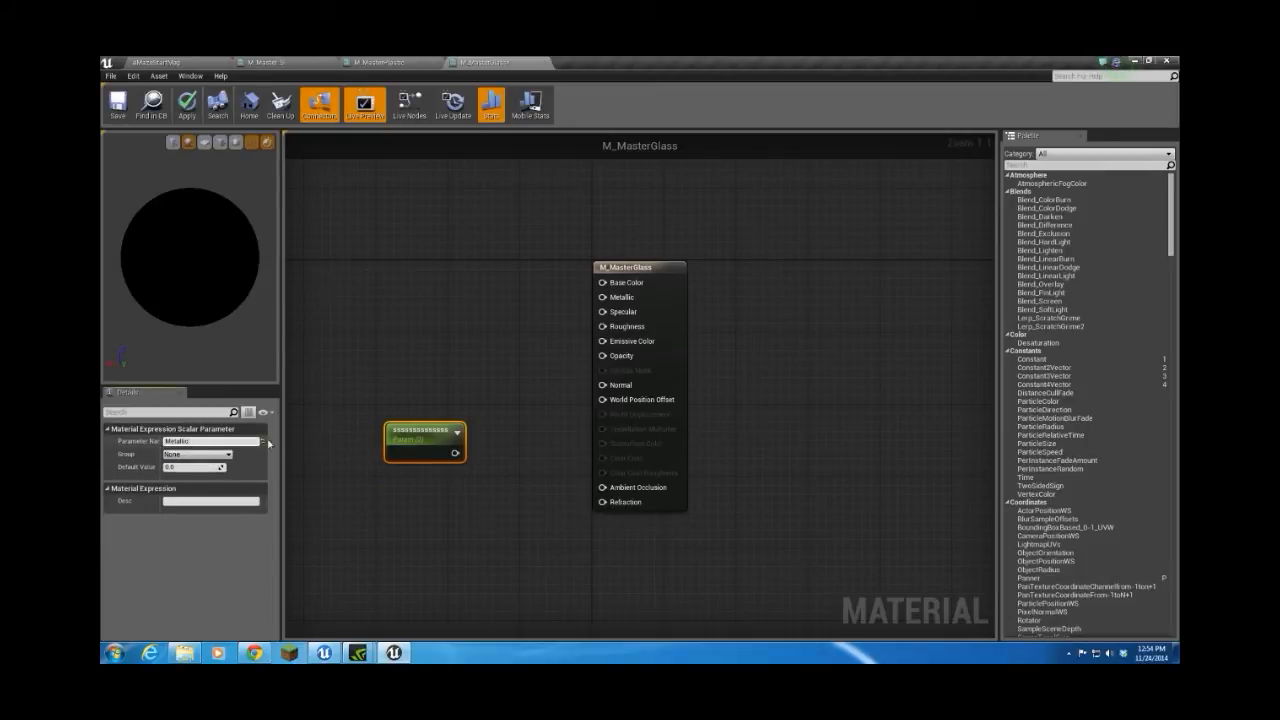
- Add a scalar parameter named Roughness below Metallic in the M_MasterGlass graph
click(428, 500)
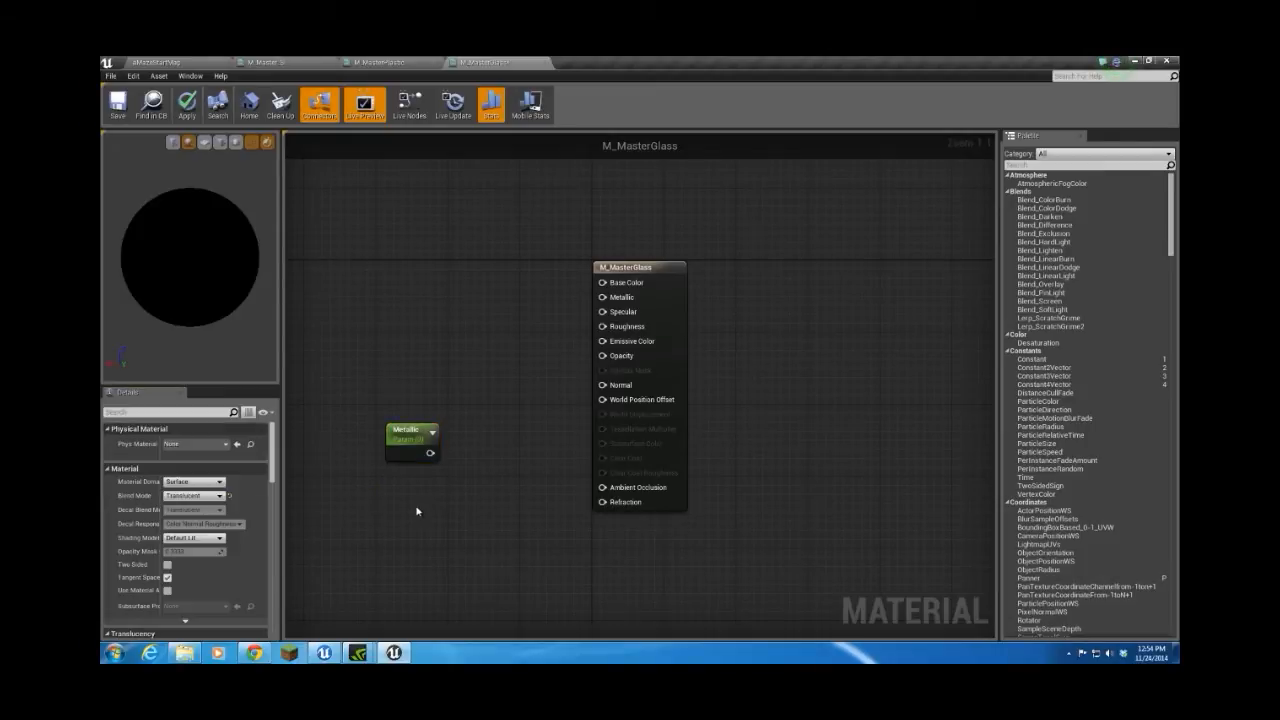
click(417, 511)
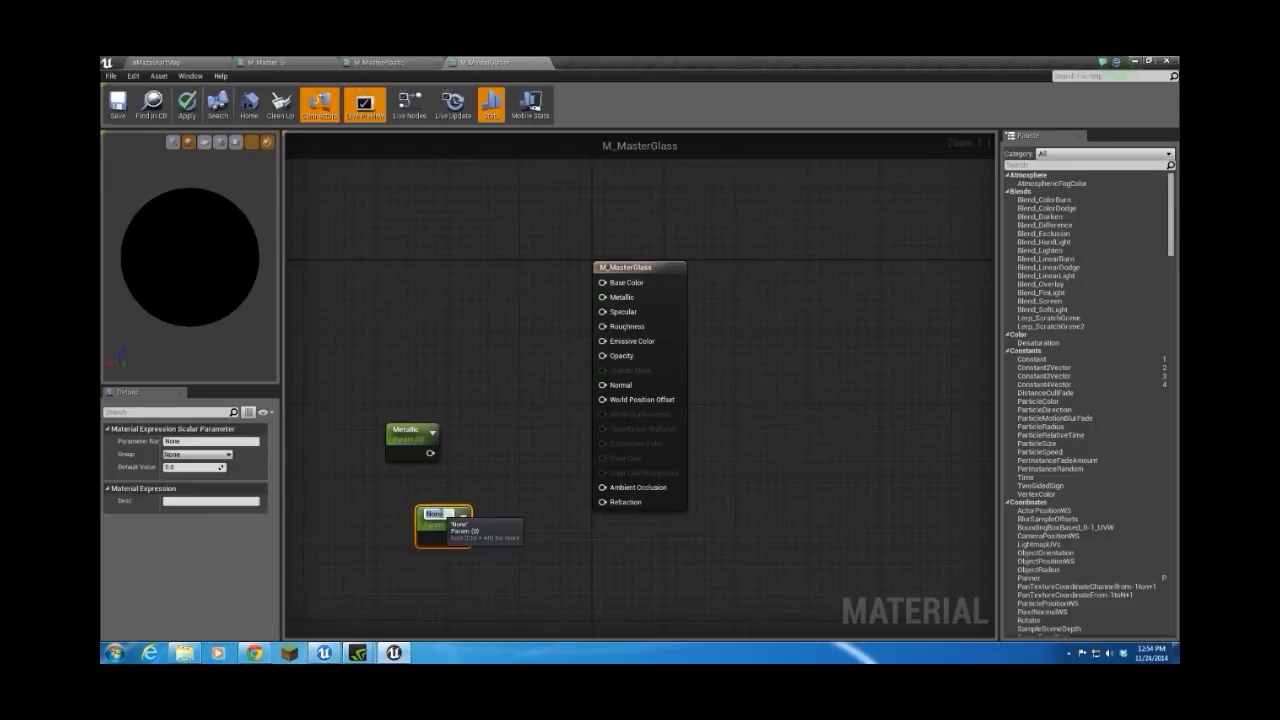
text(Roughness)
key(Return)
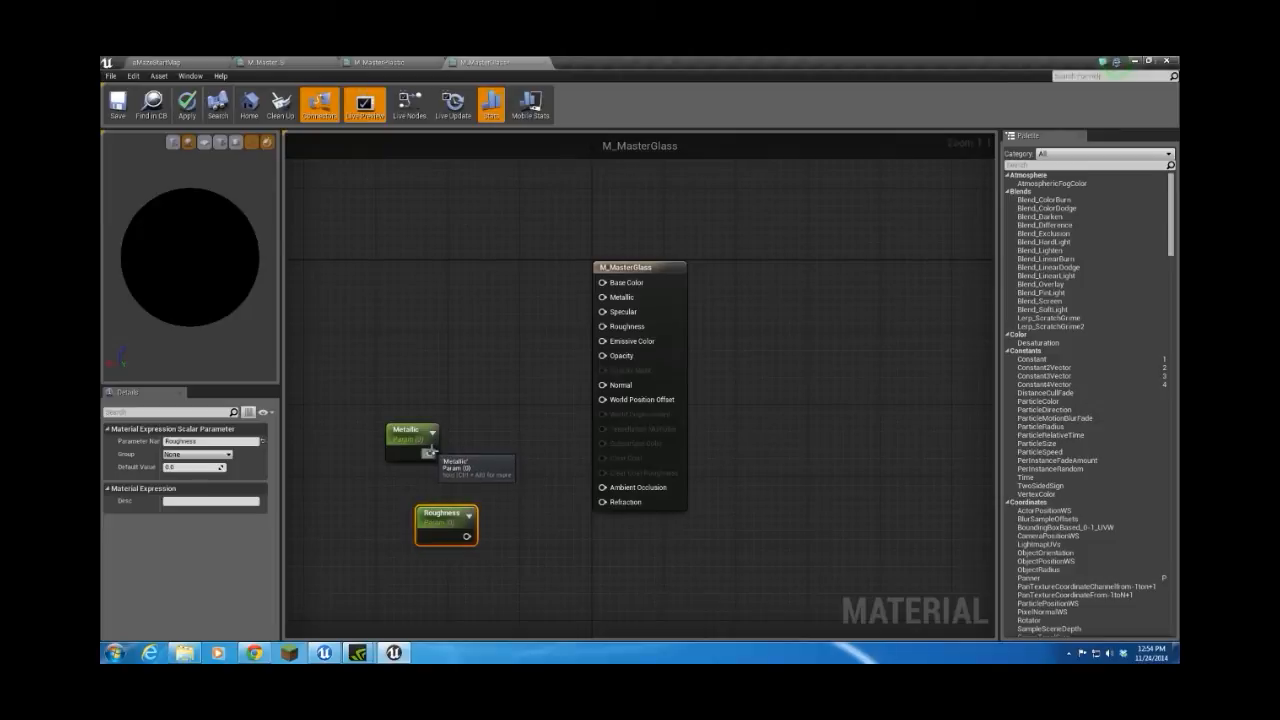
- Connect Metallic and Roughness to their matching material inputs and place Roughness directly under Metallic
drag(430, 452, 603, 297)
drag(466, 536, 603, 326)
drag(446, 524, 415, 486)
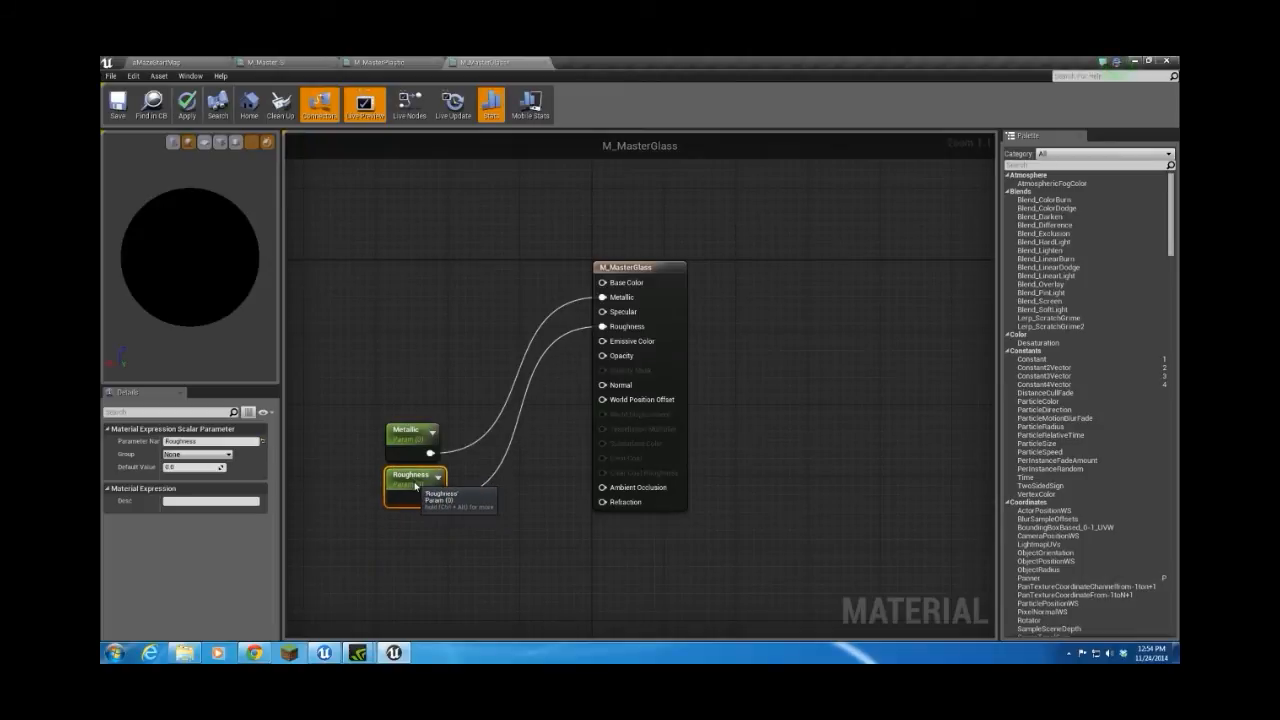
- Add a scalar parameter named Refraction above Metallic in the M_MasterGlass graph
click(398, 336)
text(Refraction)
key(Return)
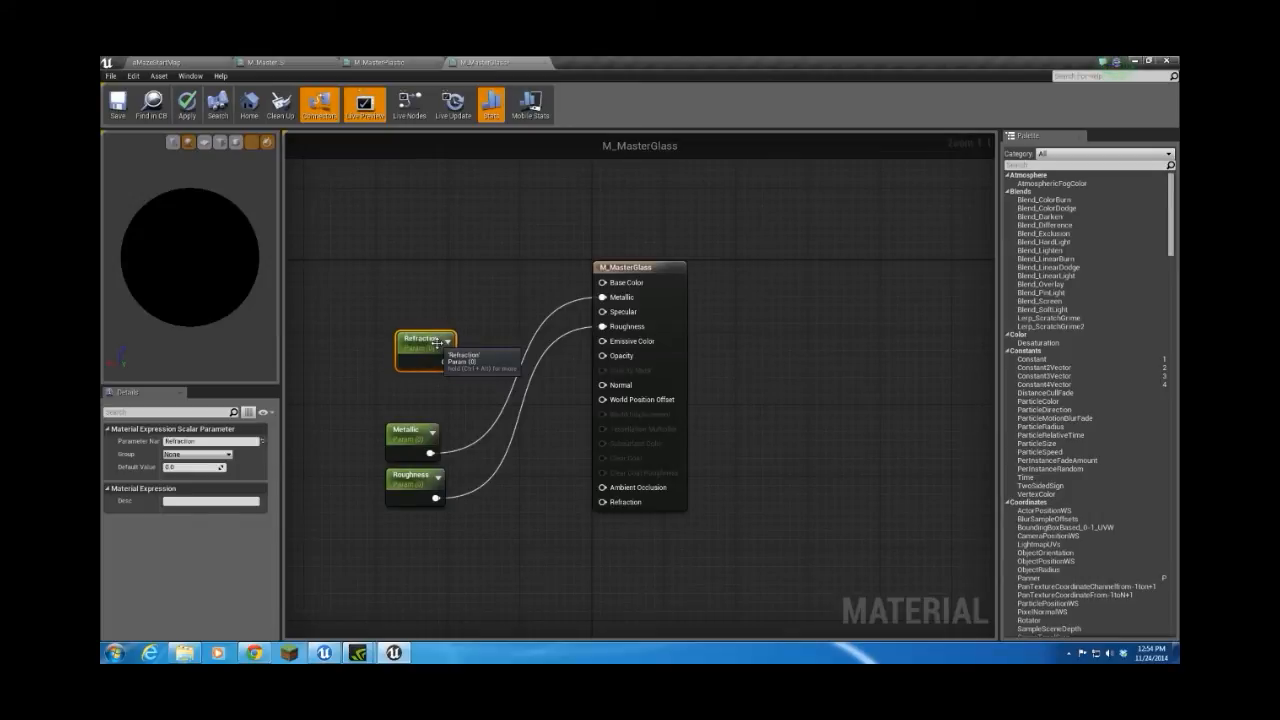
- Connect Refraction to its material input, place it below Roughness, and move Metallic and Roughness up beside their inputs
drag(436, 343, 603, 503)
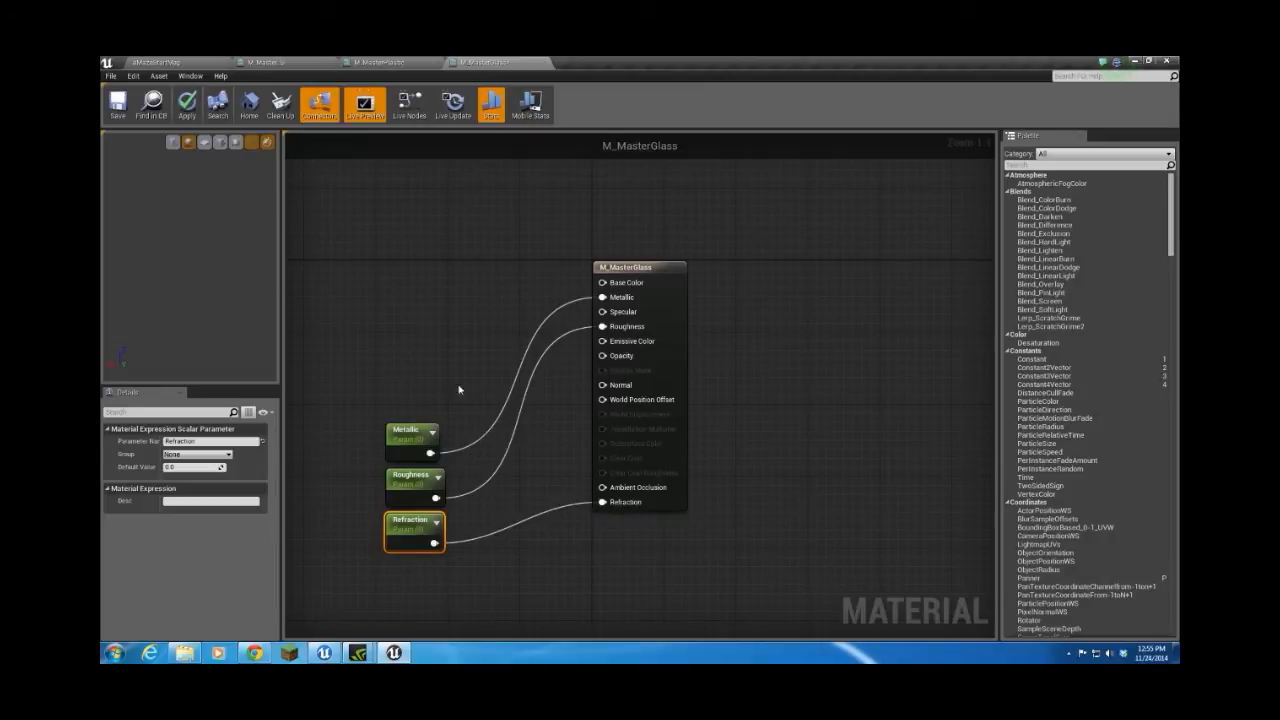
drag(376, 374, 418, 482)
drag(414, 437, 412, 284)
- Add a scalar parameter named Opacity above Refraction and connect it to the material's Opacity input
click(408, 486)
click(410, 486)
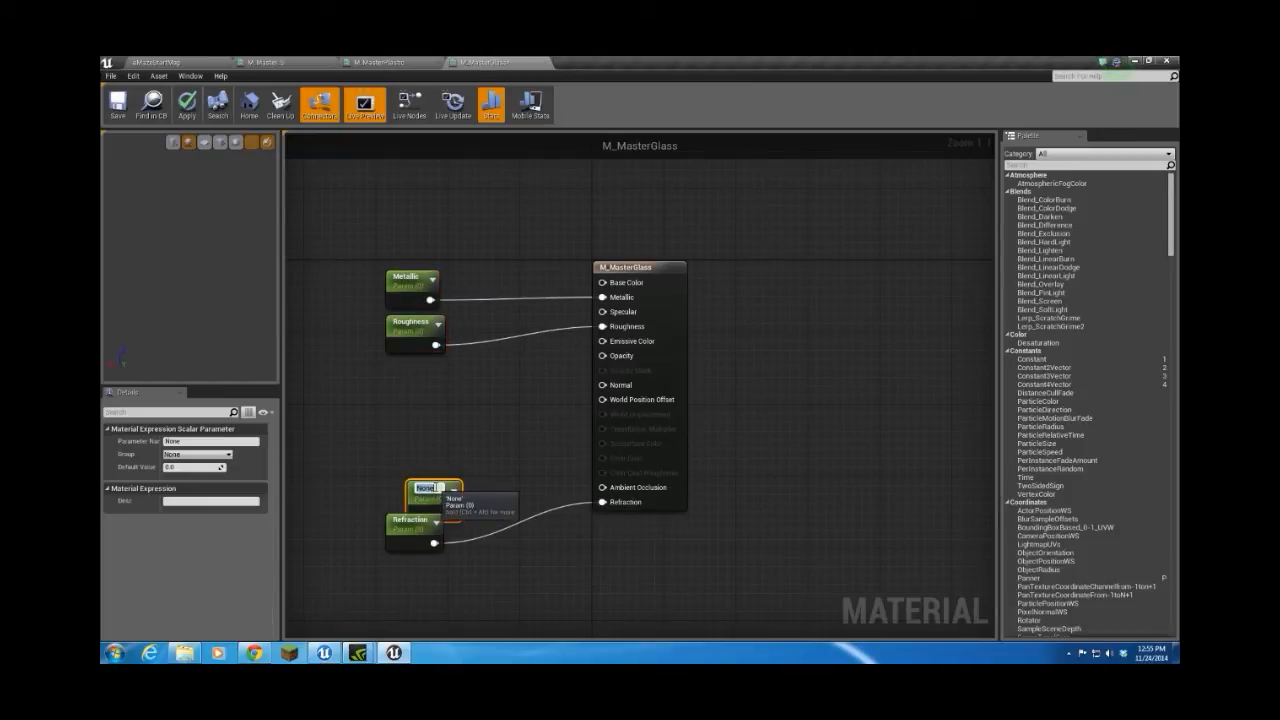
text(Opacity)
key(Return)
drag(425, 491, 602, 356)
- Add a vector parameter named GlassColor above Metallic and connect it to the material's Base Color input
right_drag(456, 167, 486, 338)
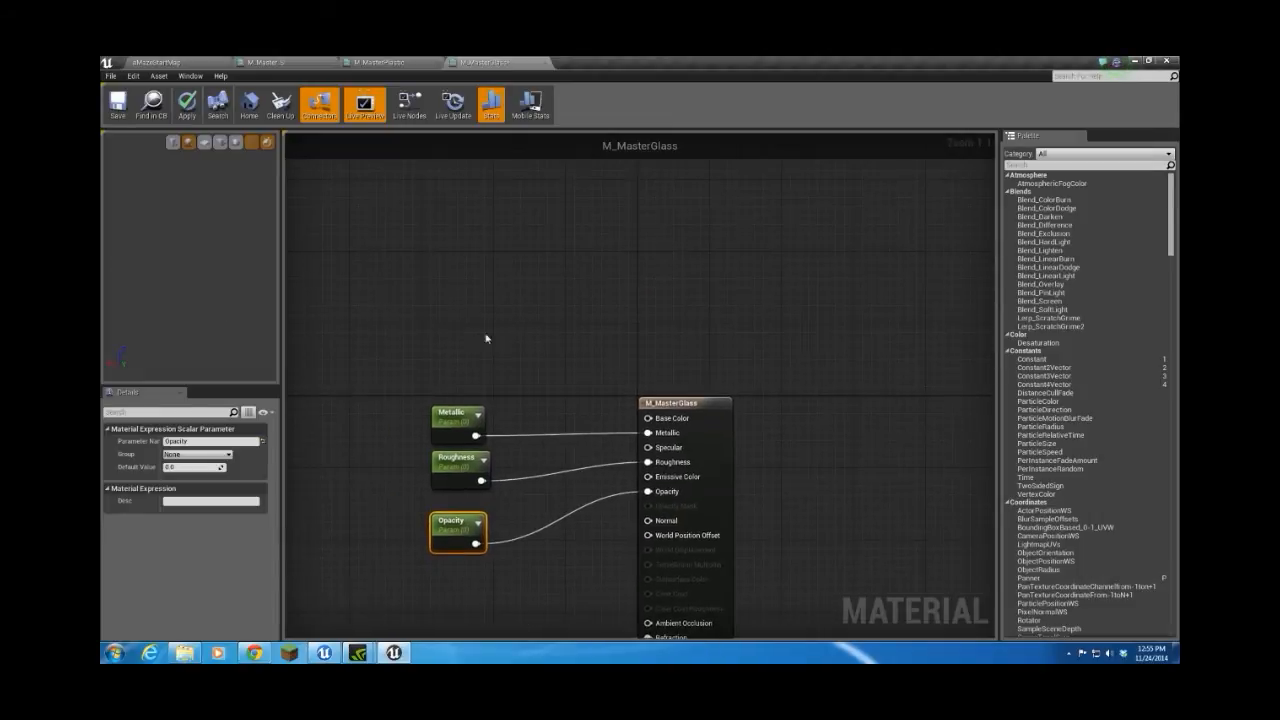
click(459, 346)
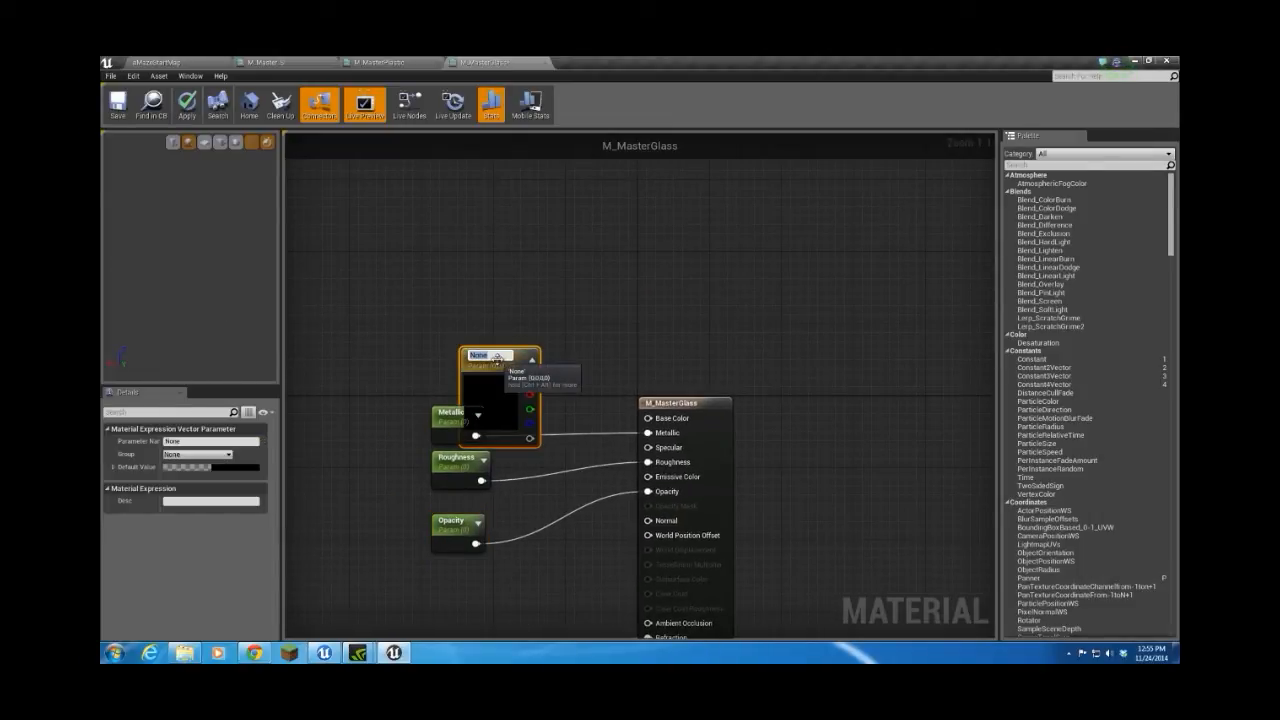
text(BlassColor)
key(Return)
drag(497, 359, 648, 419)
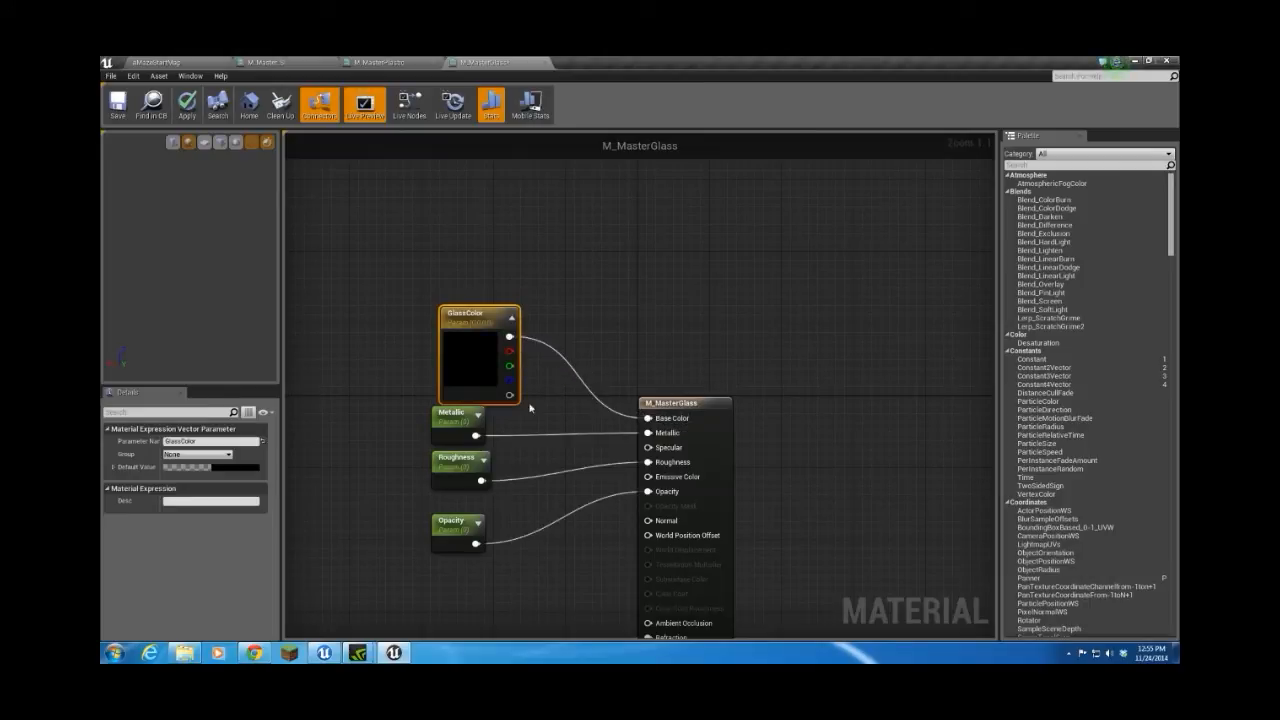
- Set the default color of the GlassColor parameter to a violet-blue
click(227, 469)
click(274, 434)
mouse_move(385, 446)
mouse_down()
mouse_move(388, 420)
mouse_move(368, 427)
mouse_up()
click(379, 553)
- Set the default value of the Opacity parameter to 0.25
click(460, 535)
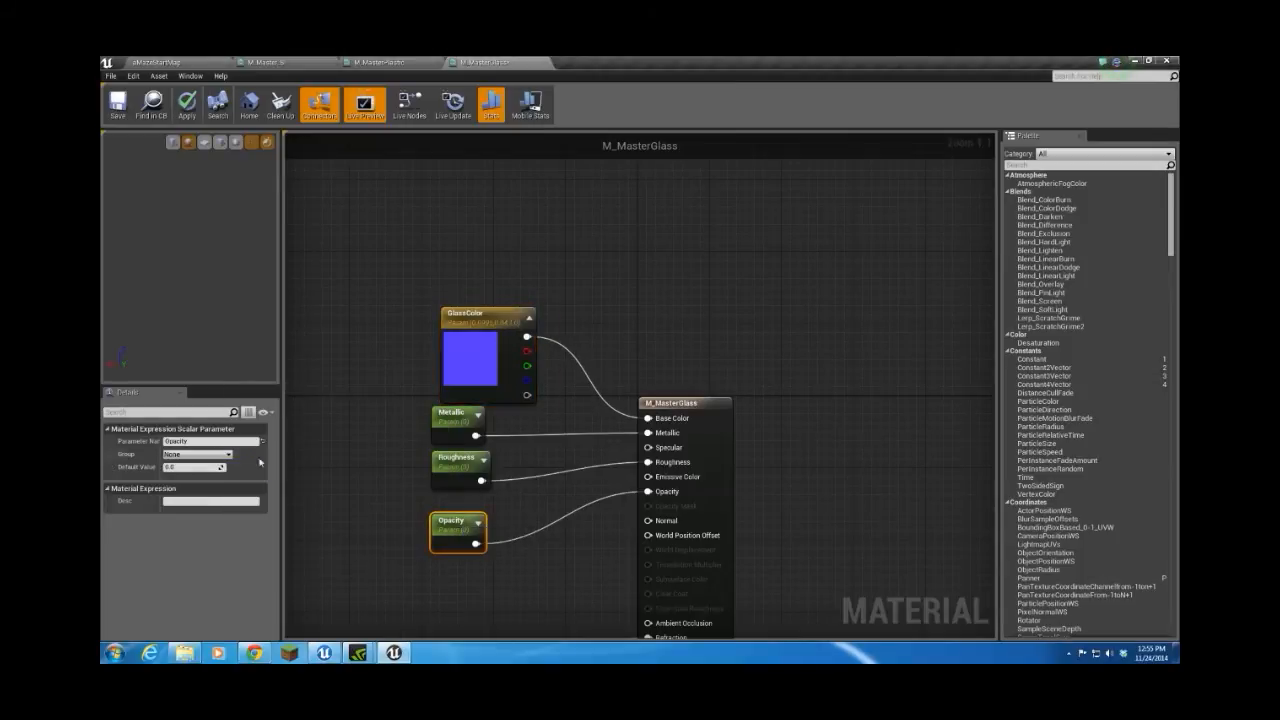
click(191, 468)
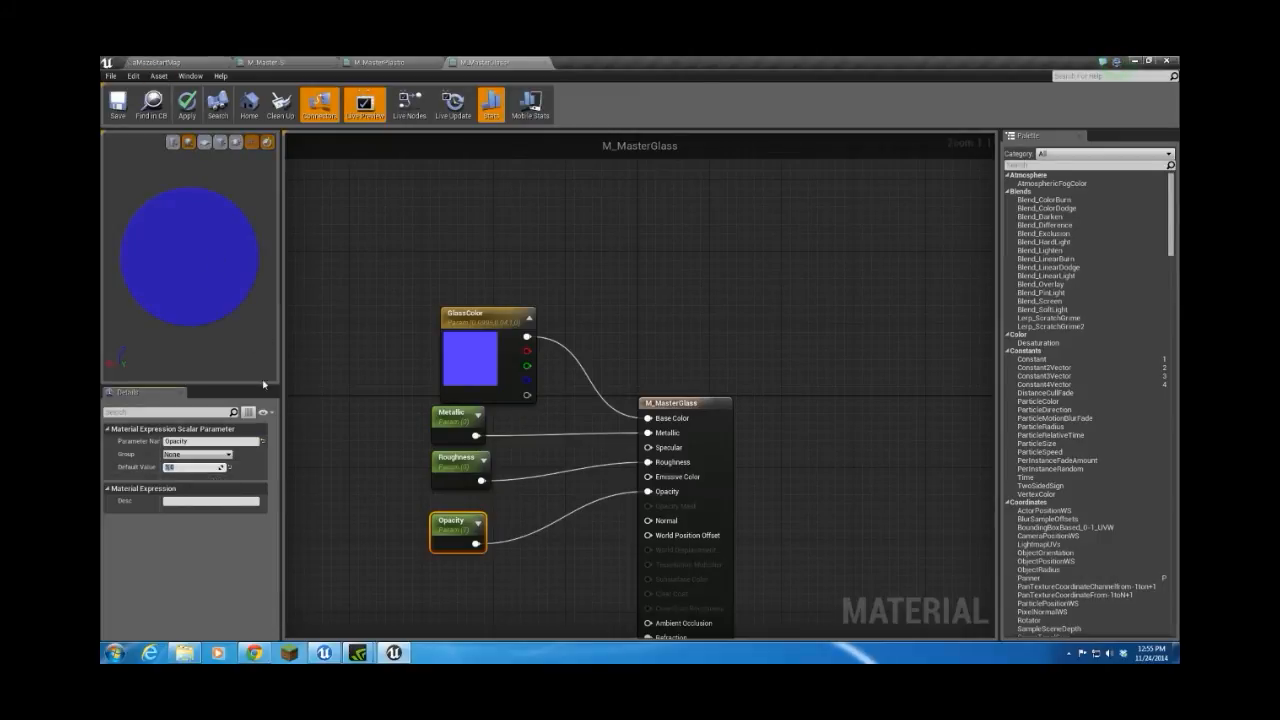
text(.25)
key(Return)
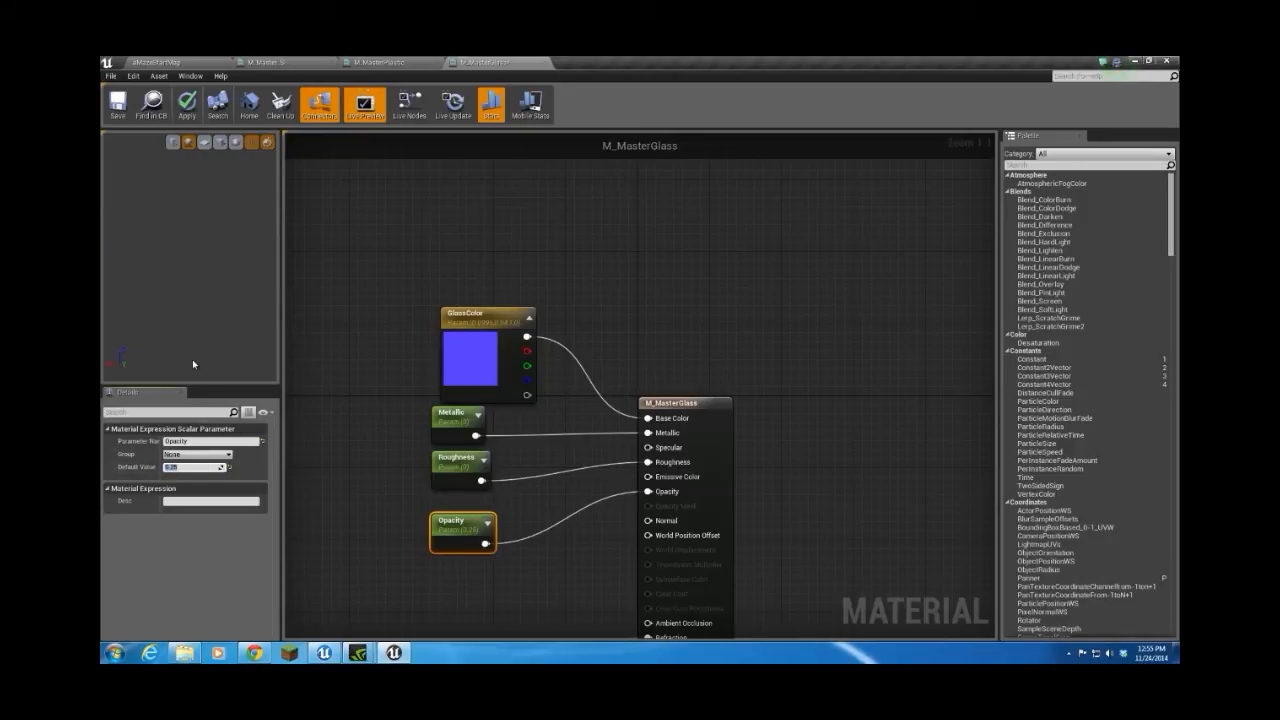
- Set the default value of the Refraction parameter to 0.98 and save the M_MasterGlass material
right_drag(371, 377, 393, 295)
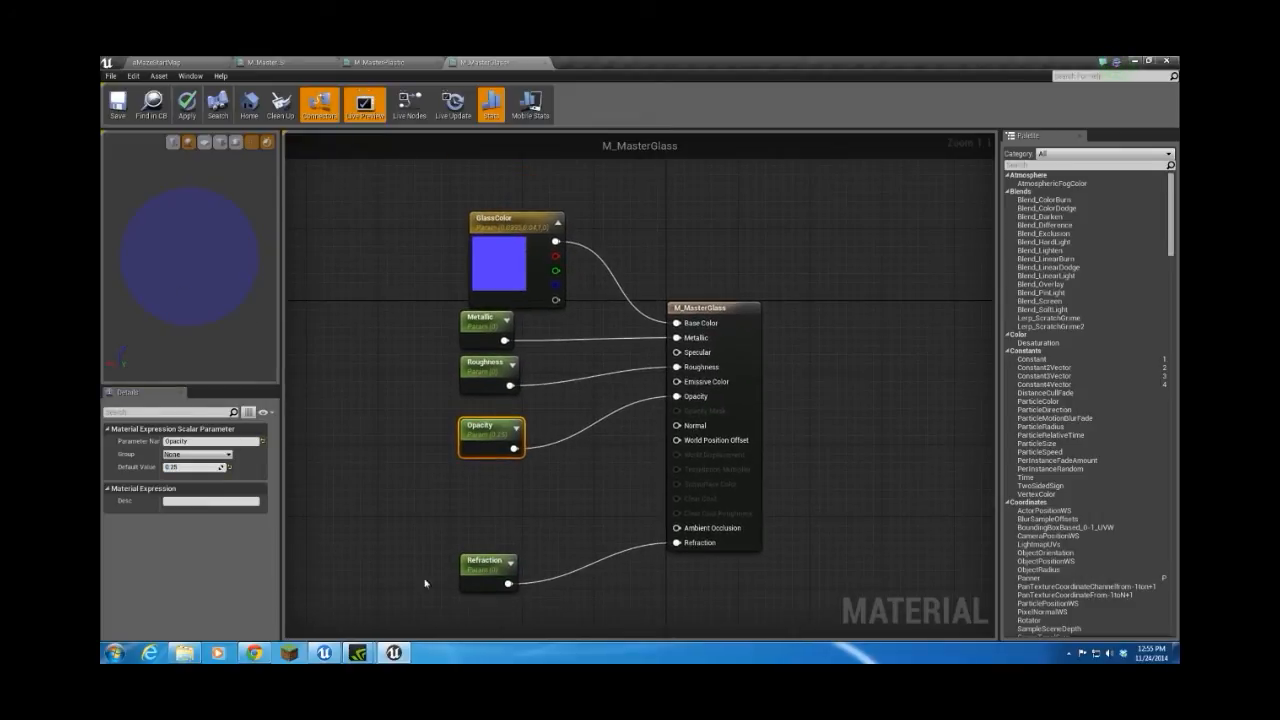
click(483, 573)
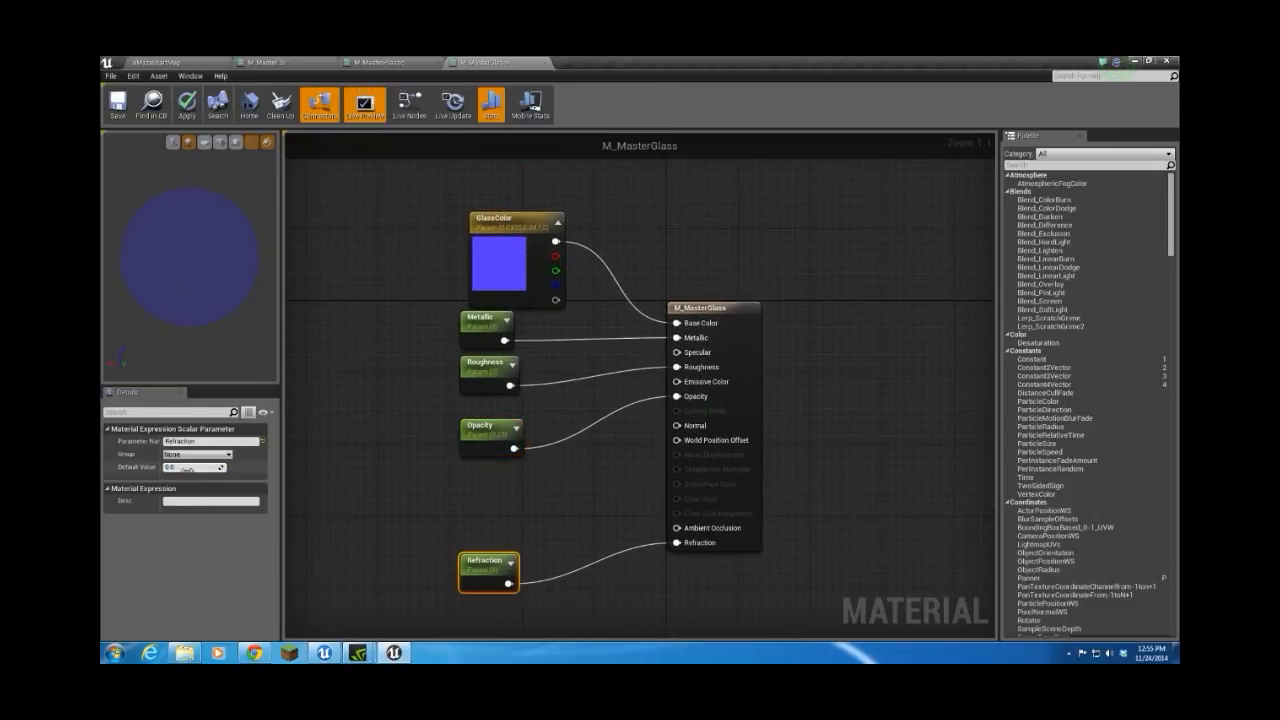
text(1)
key(Return)
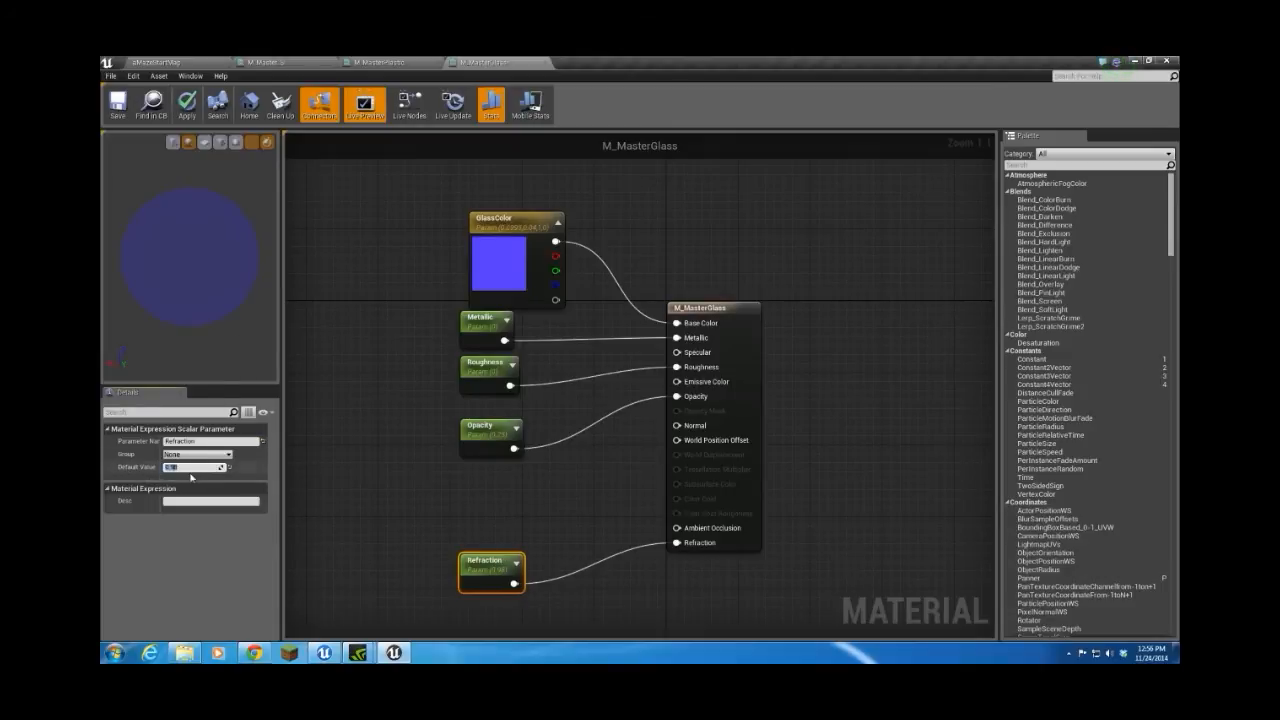
right_drag(397, 491, 401, 476)
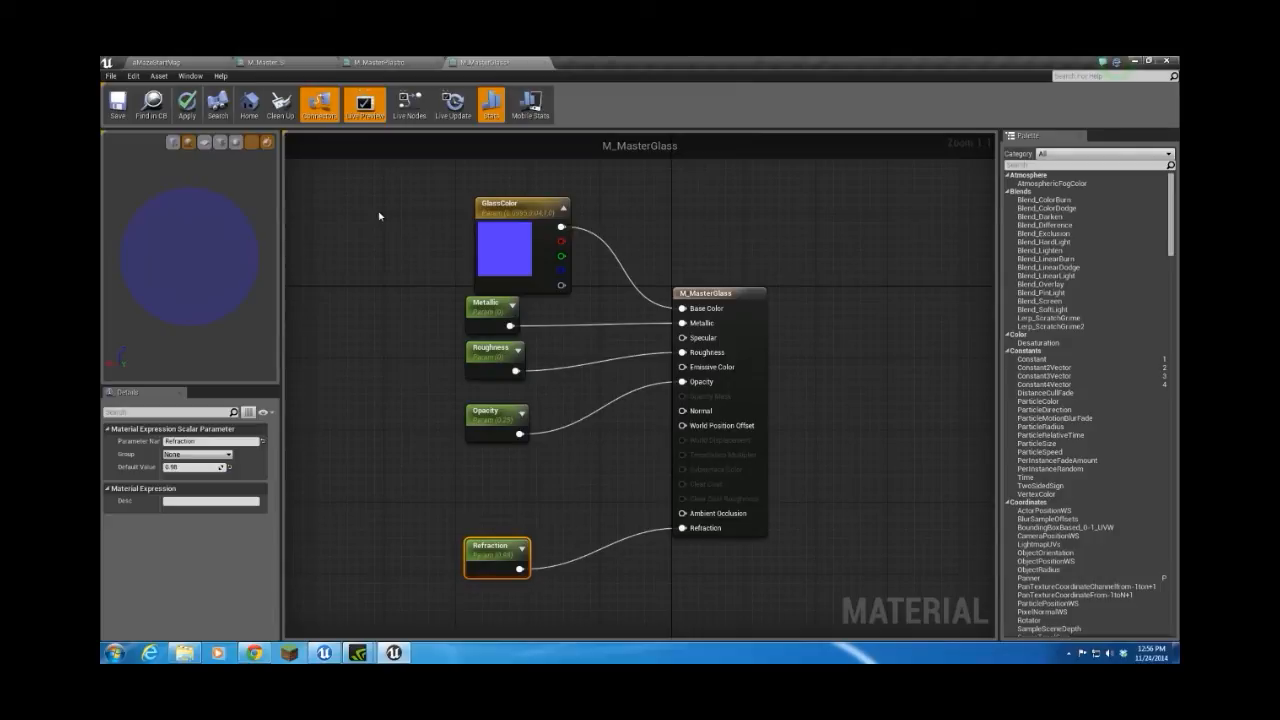
click(120, 108)
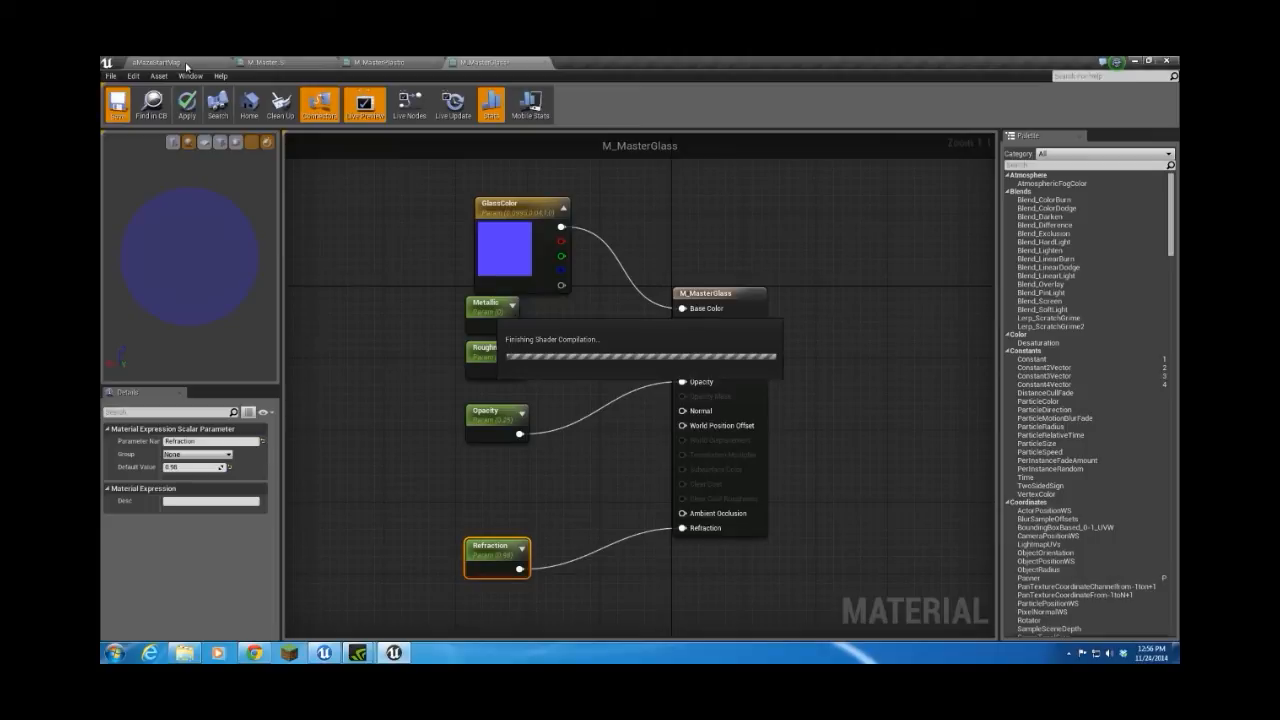
- Add a Texture Sample node below GlowAmount in the M_Master_SI material graph
click(287, 63)
right_drag(437, 299, 444, 236)
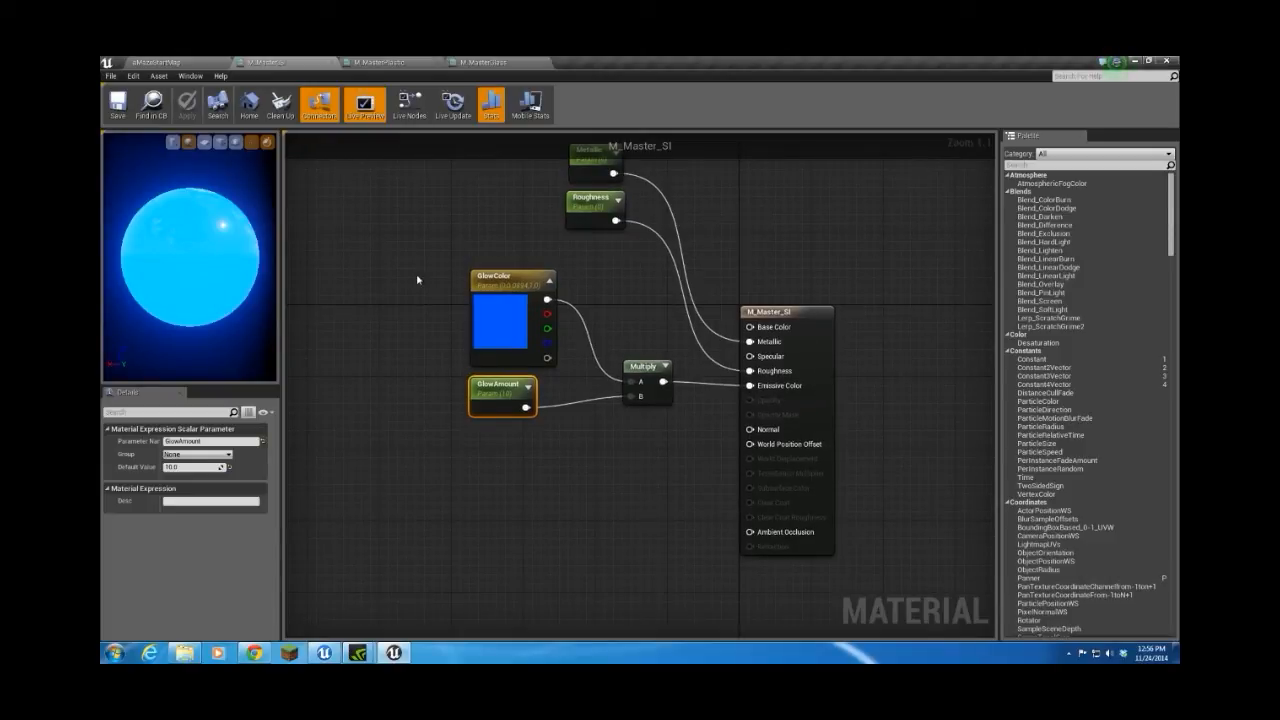
key(t)
click(509, 498)
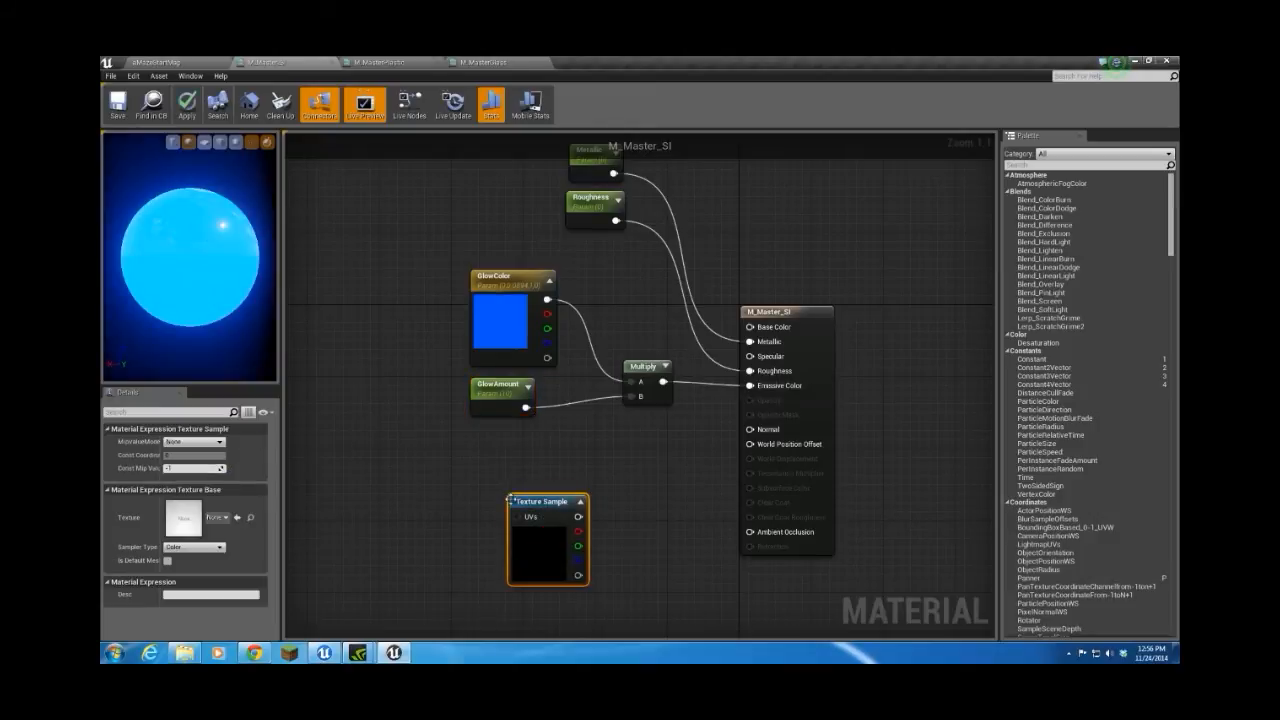
drag(524, 497, 503, 467)
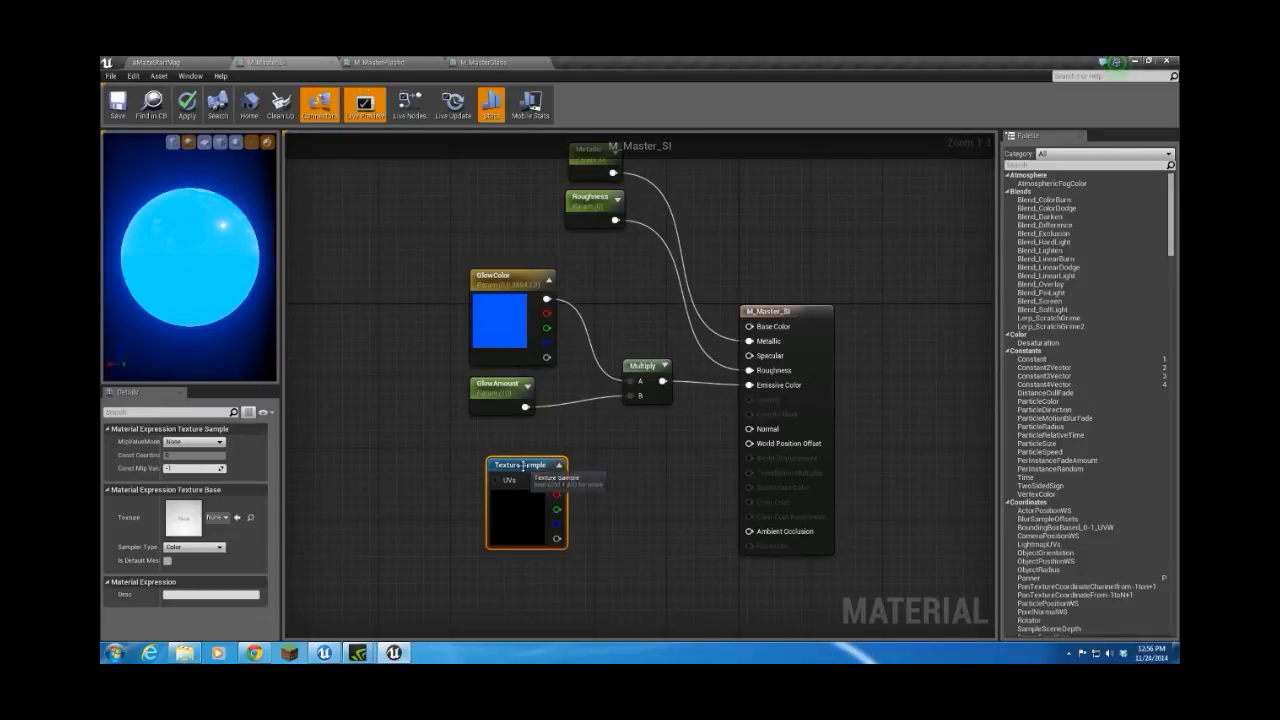
- Convert the Texture Sample node to a parameter named GlowyTexture
right_click(524, 467)
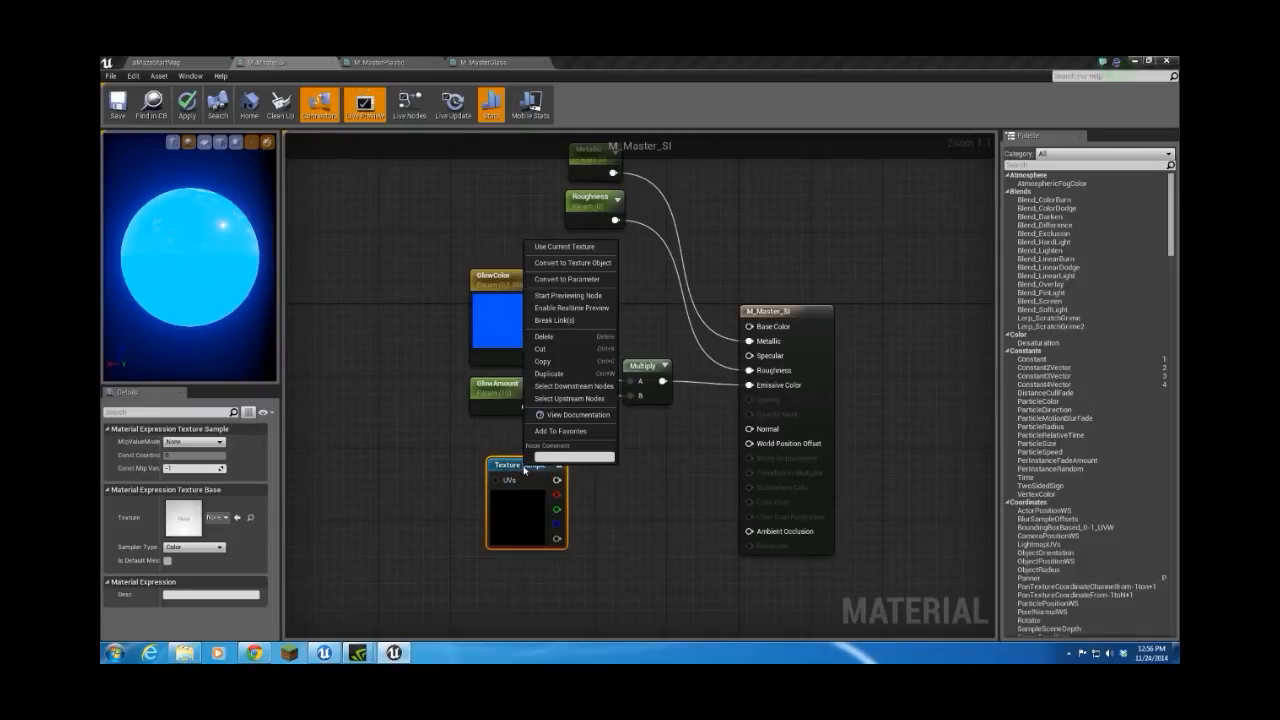
click(586, 279)
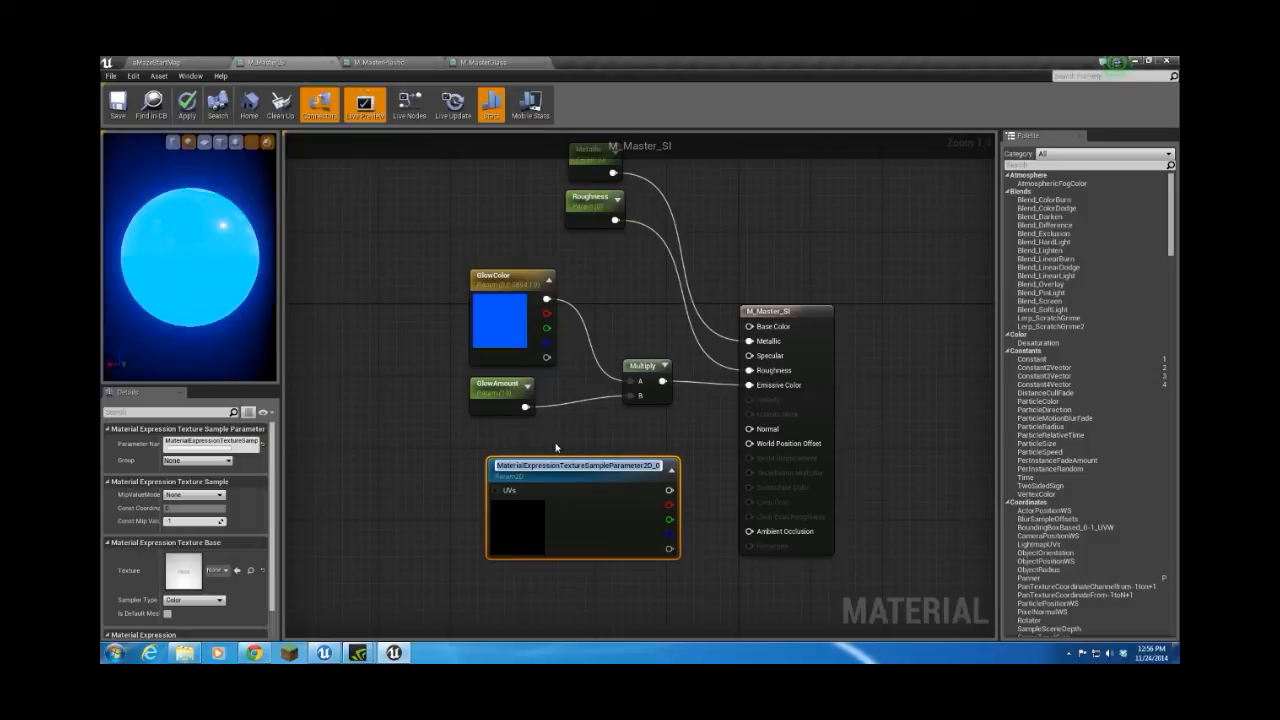
text(Glowy)
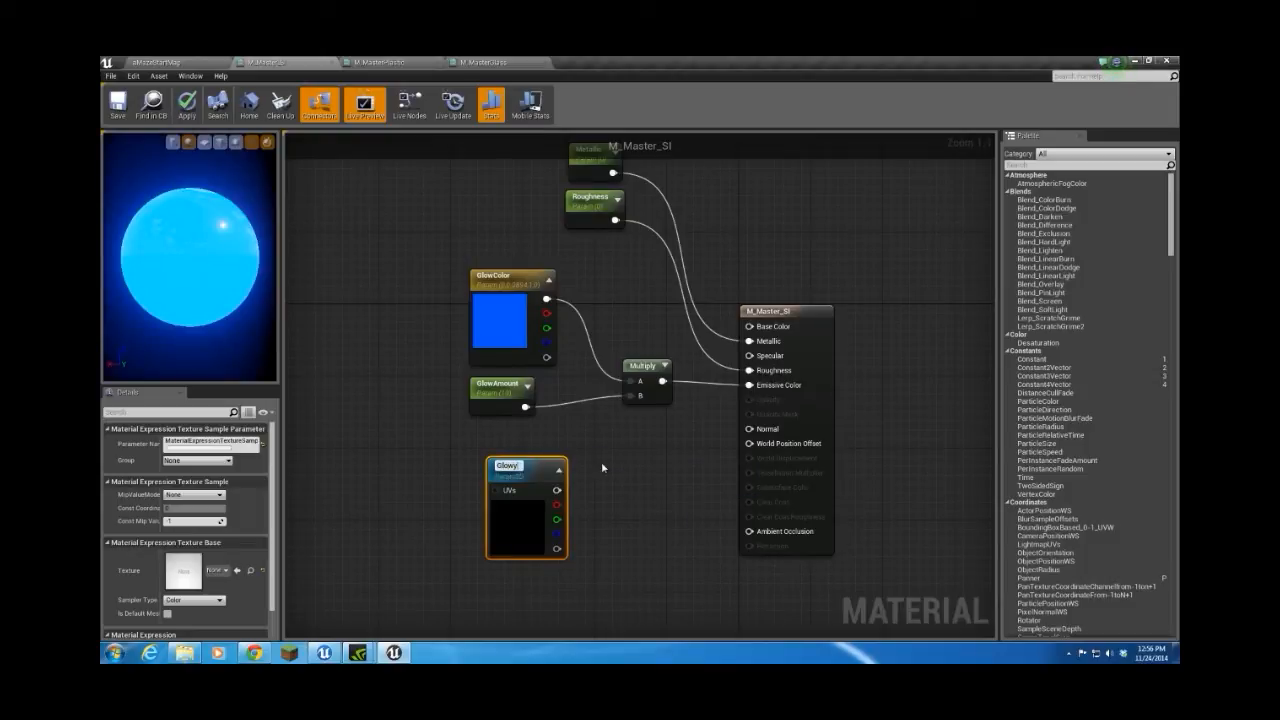
text(Texture)
key(Return)
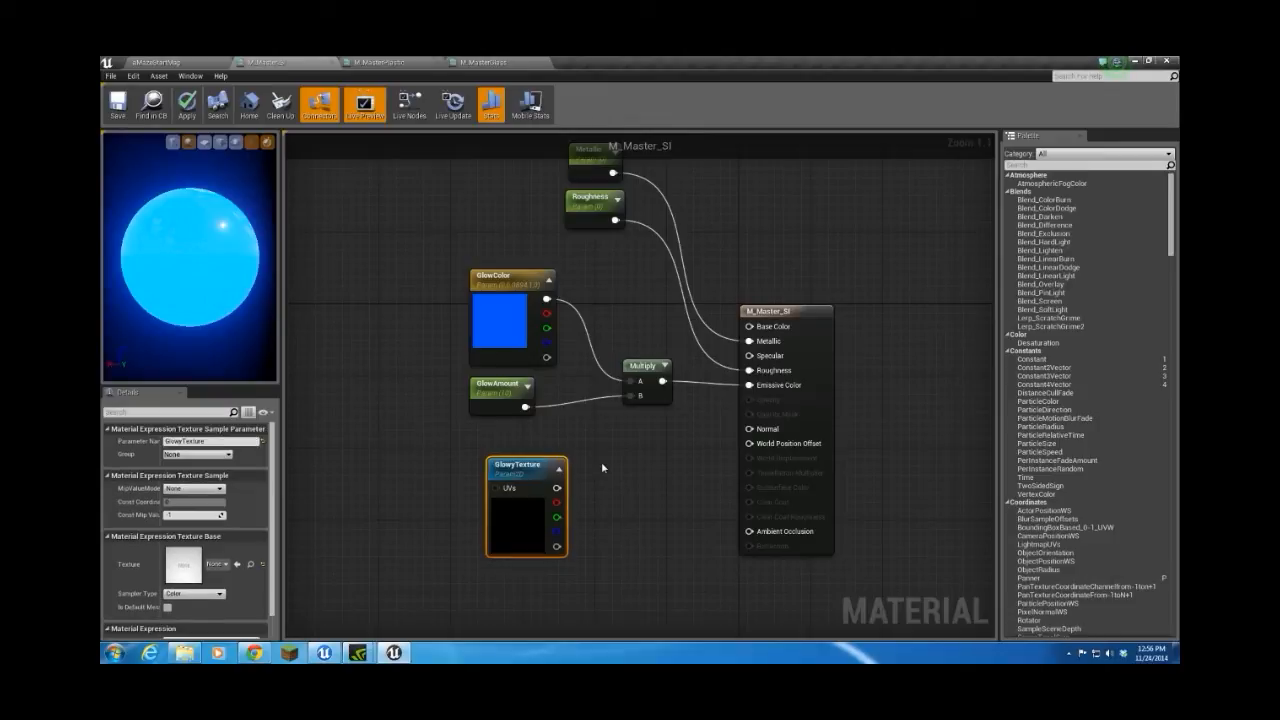
- Multiply GlowAmount by GlowyTexture with a new Multiply node and feed its output into B of the existing GlowColor Multiply
drag(520, 465, 493, 447)
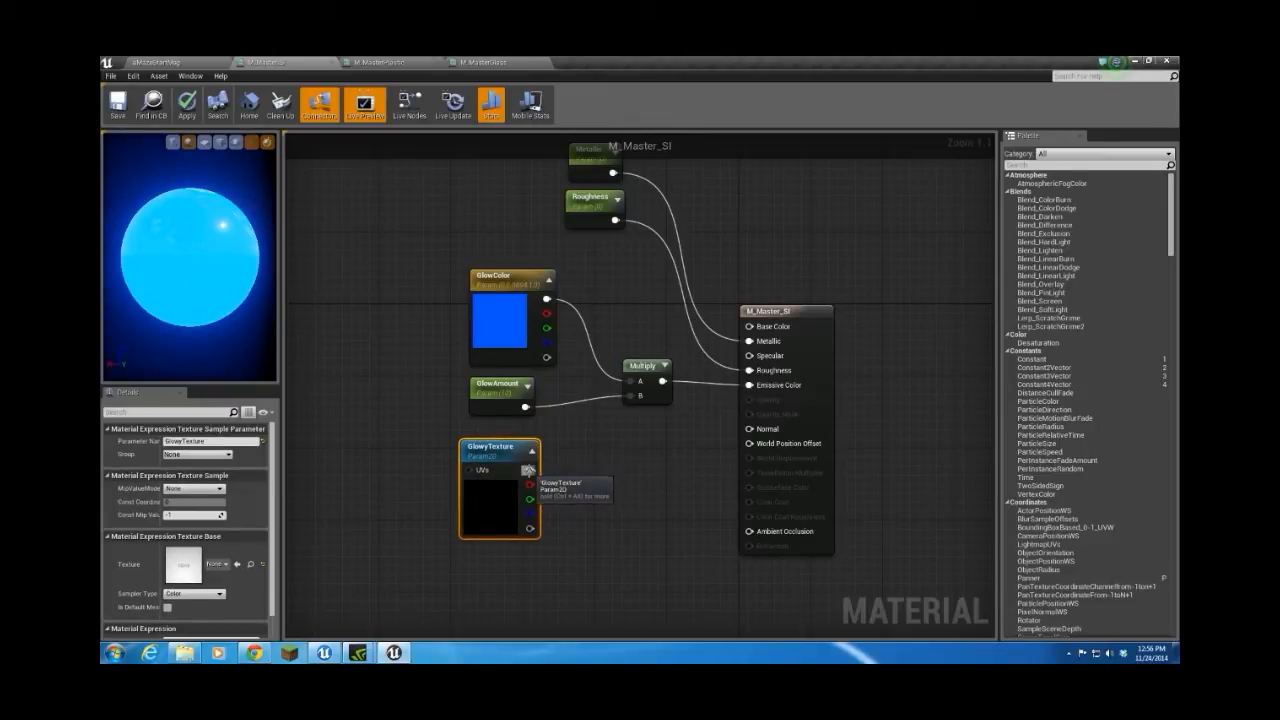
drag(530, 470, 592, 459)
text(mult)
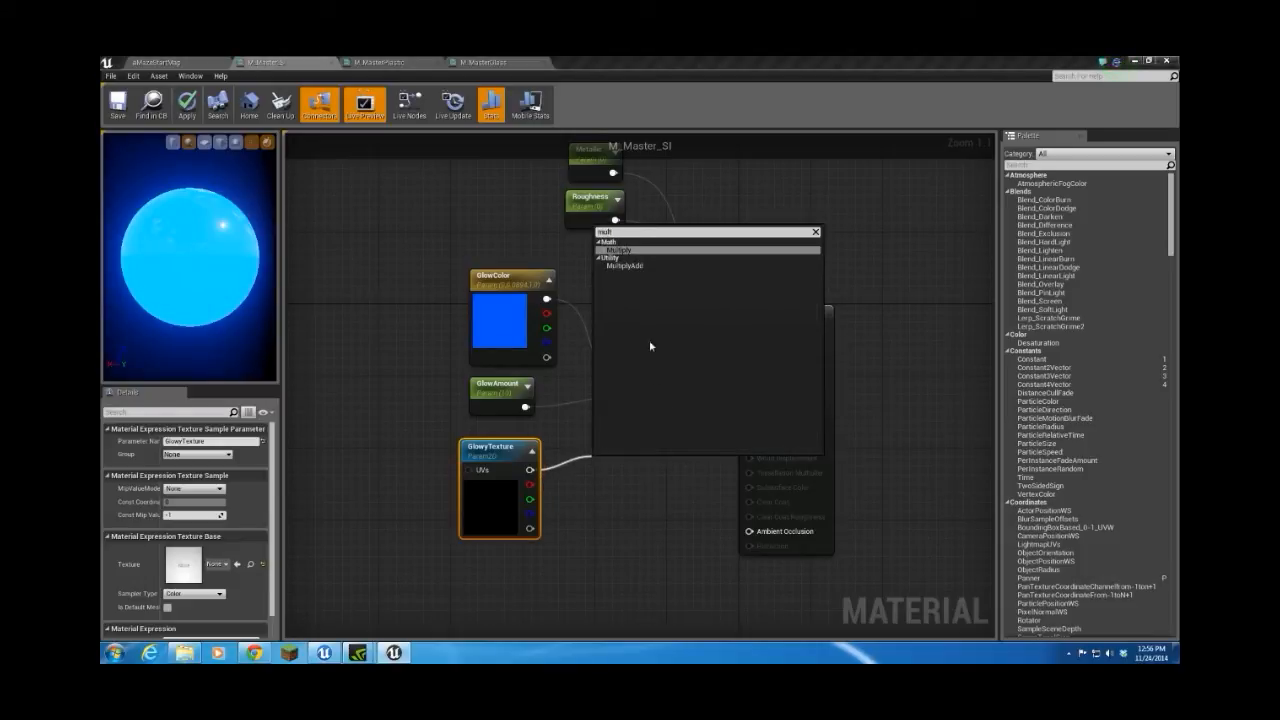
click(619, 250)
drag(621, 466, 633, 431)
drag(530, 469, 612, 459)
drag(526, 406, 631, 397)
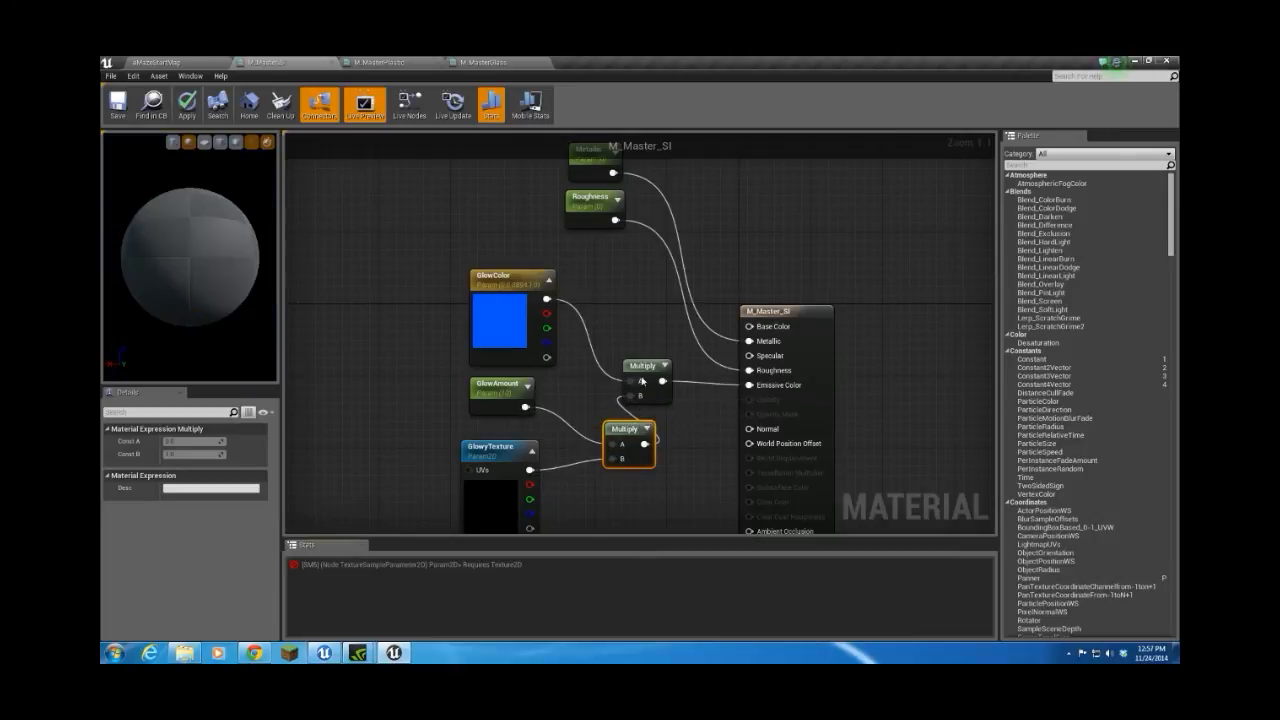
drag(623, 423, 586, 426)
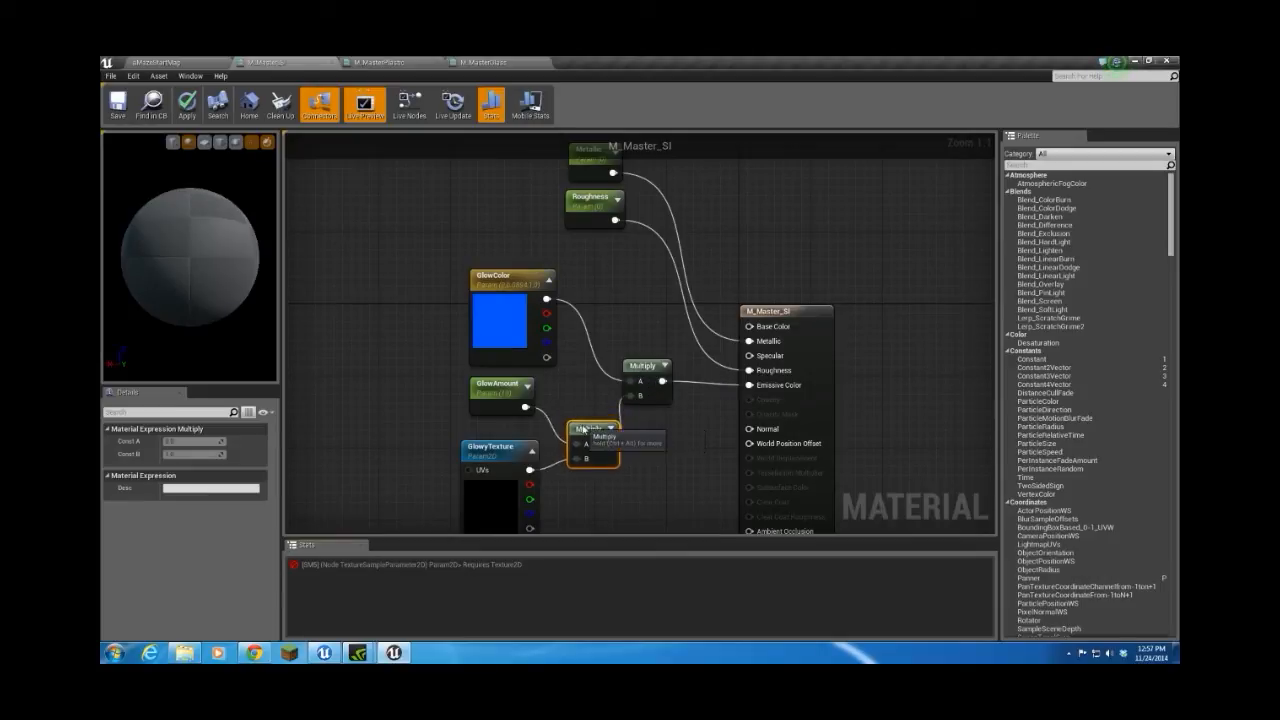
- Create a folder named Textures inside the project's Materials folder, working from the aMazeStartMap level editor
click(185, 62)
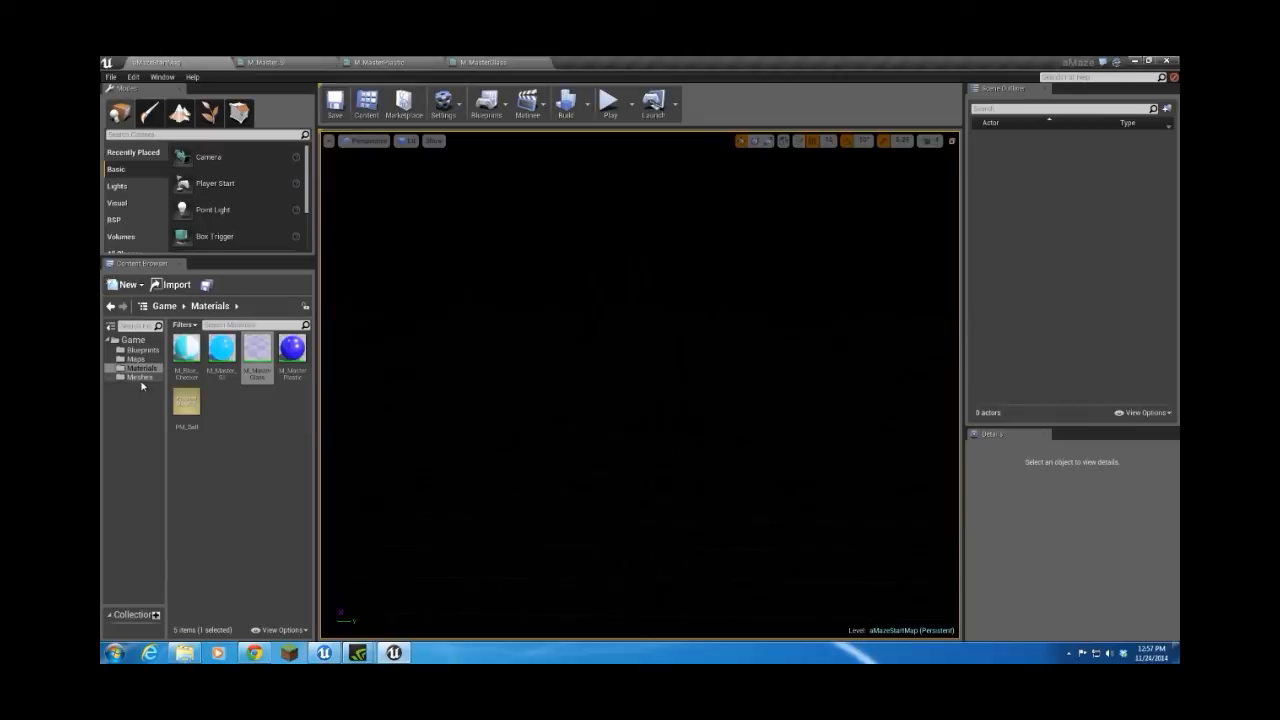
click(140, 368)
click(213, 455)
click(127, 285)
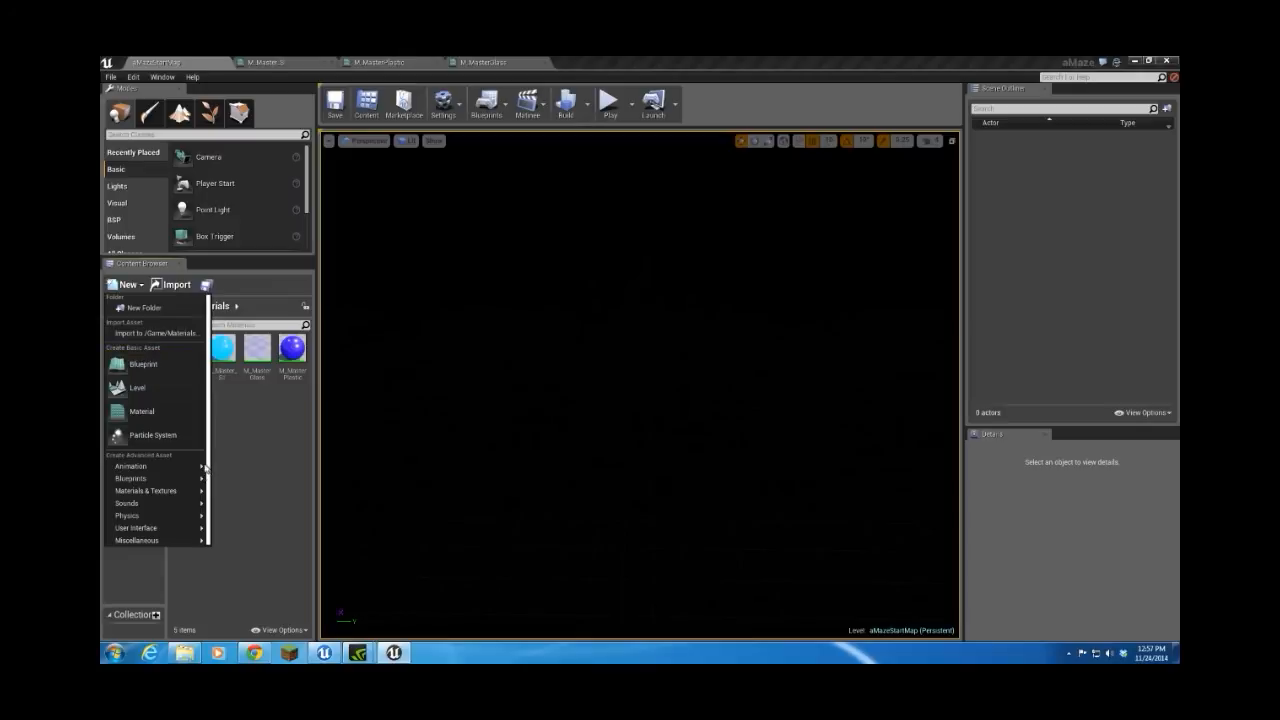
click(140, 307)
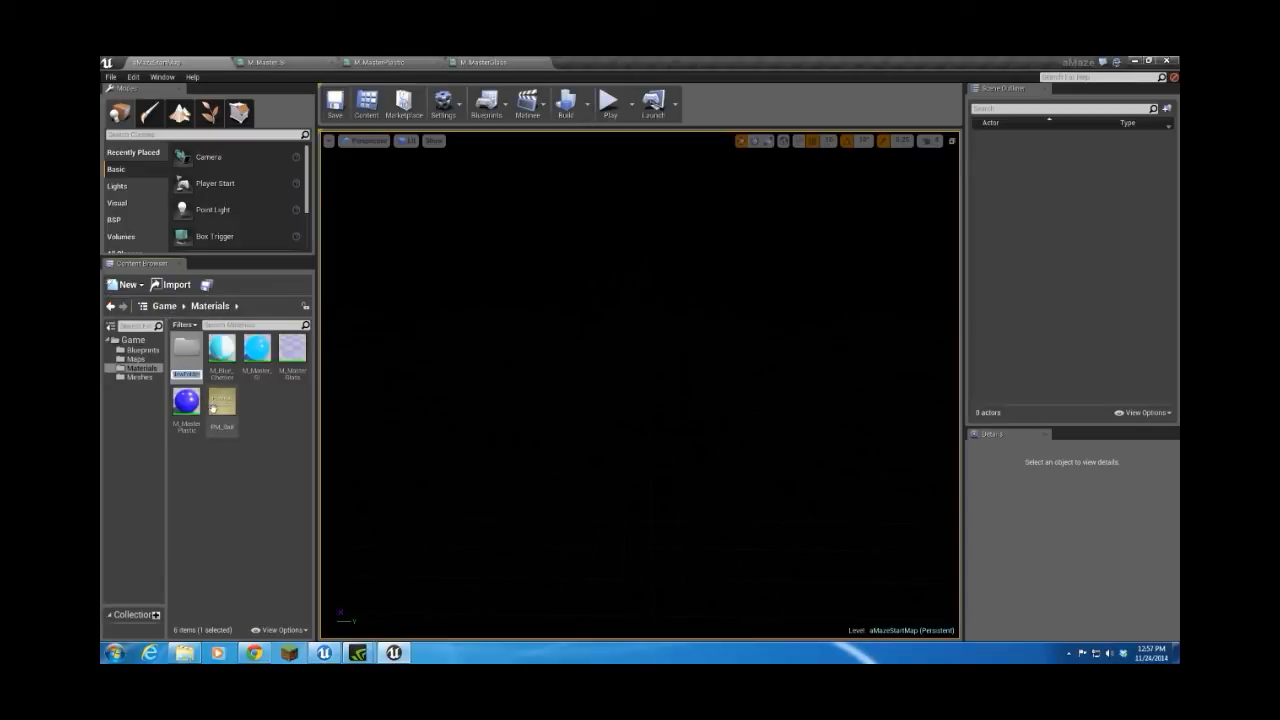
text(Textures)
key(Return)
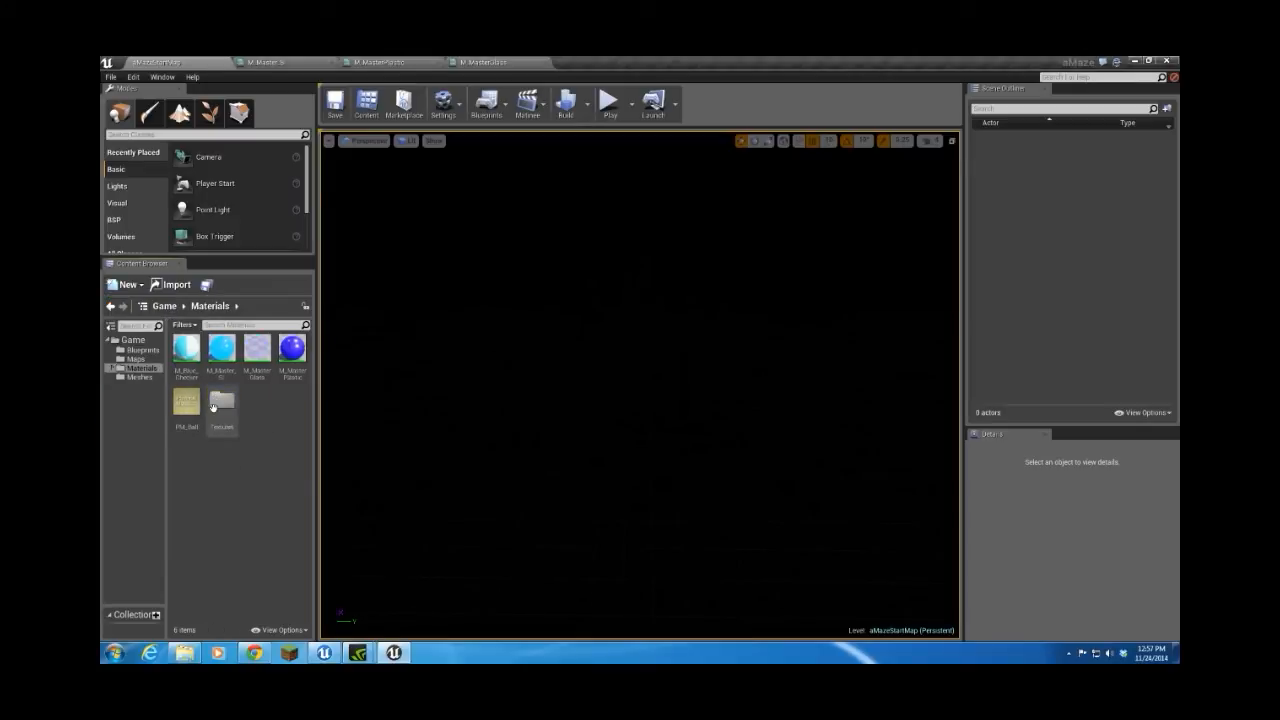
- Import the Wall_Emissive TGA file from the desktop's Gates folder into the new Textures folder
double_click(215, 406)
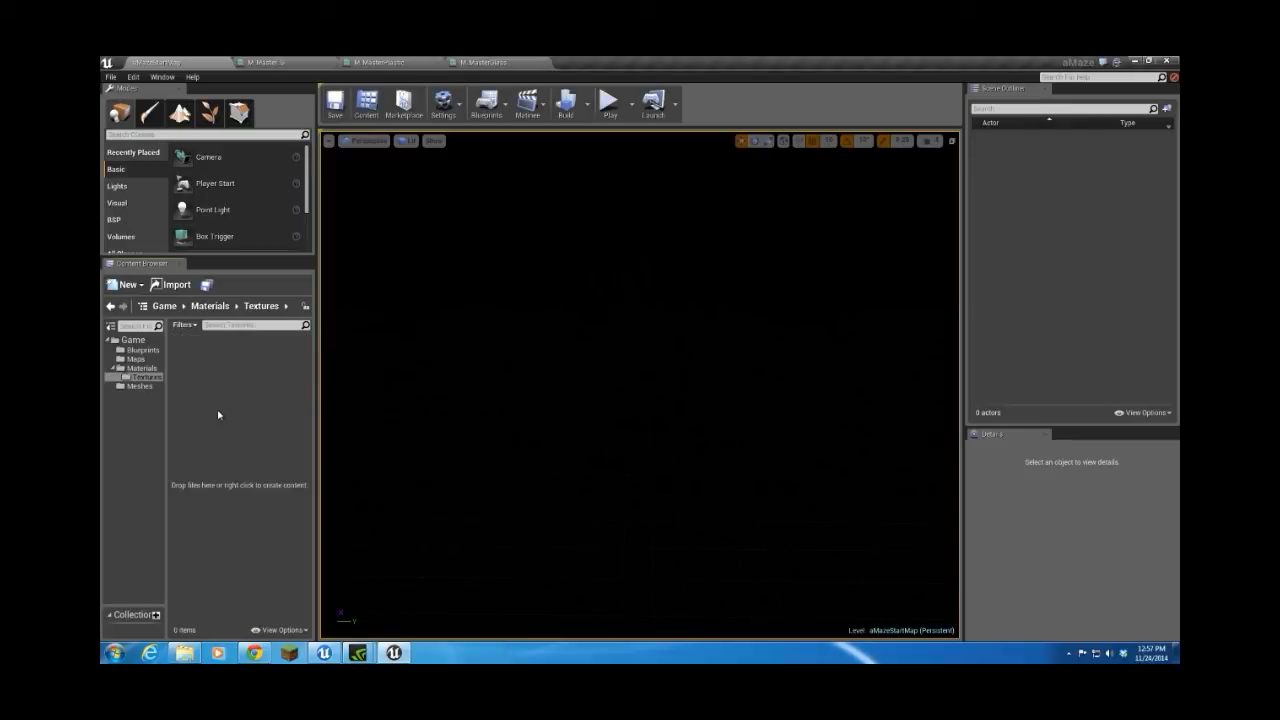
click(172, 285)
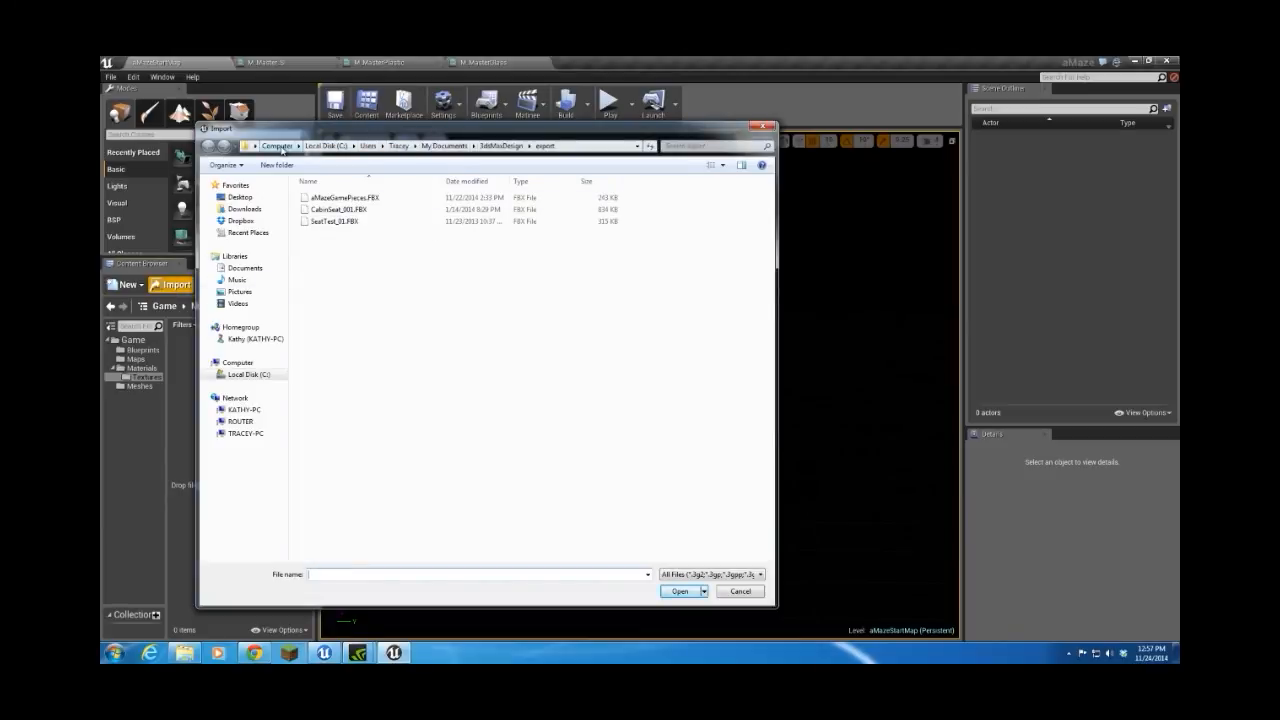
click(240, 198)
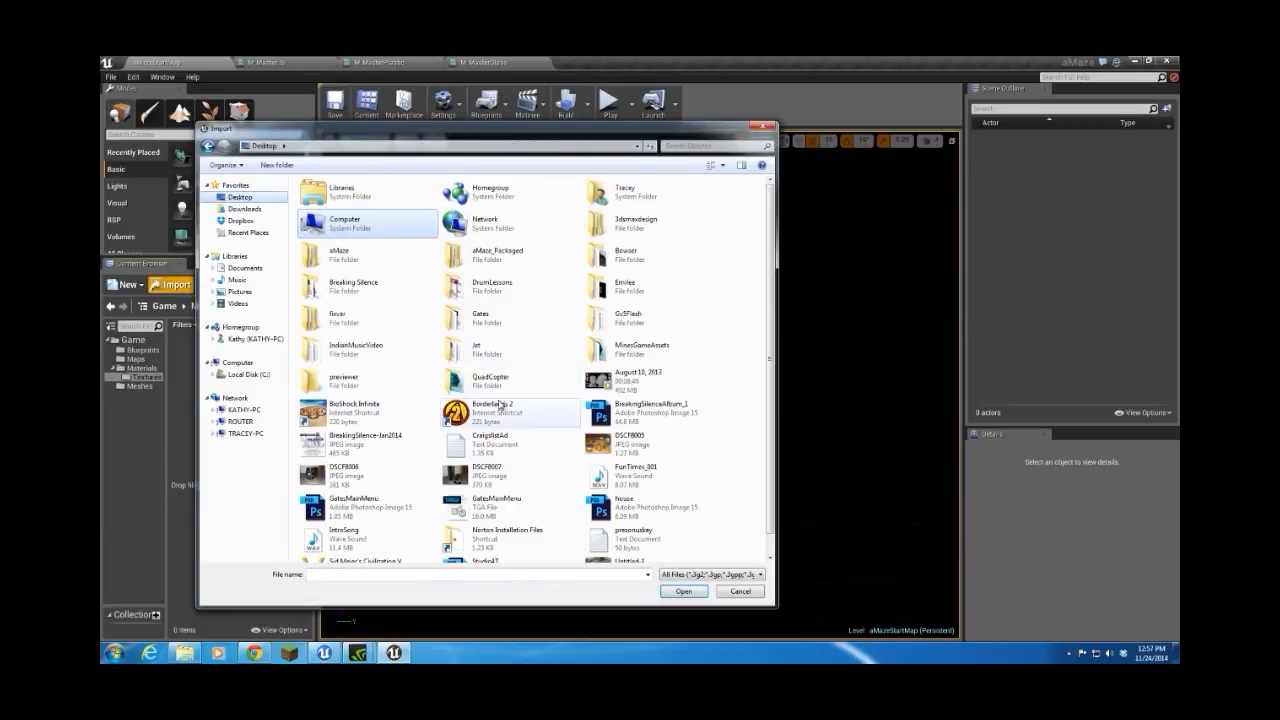
double_click(346, 313)
click(316, 271)
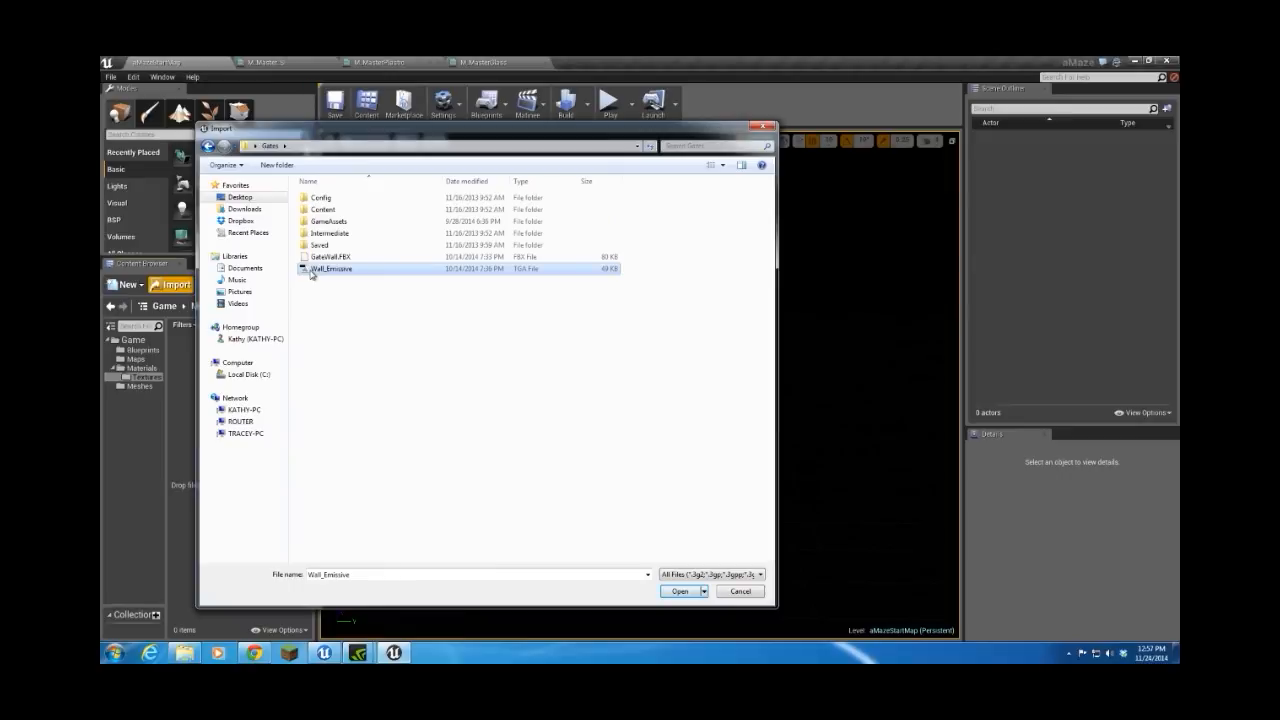
double_click(312, 270)
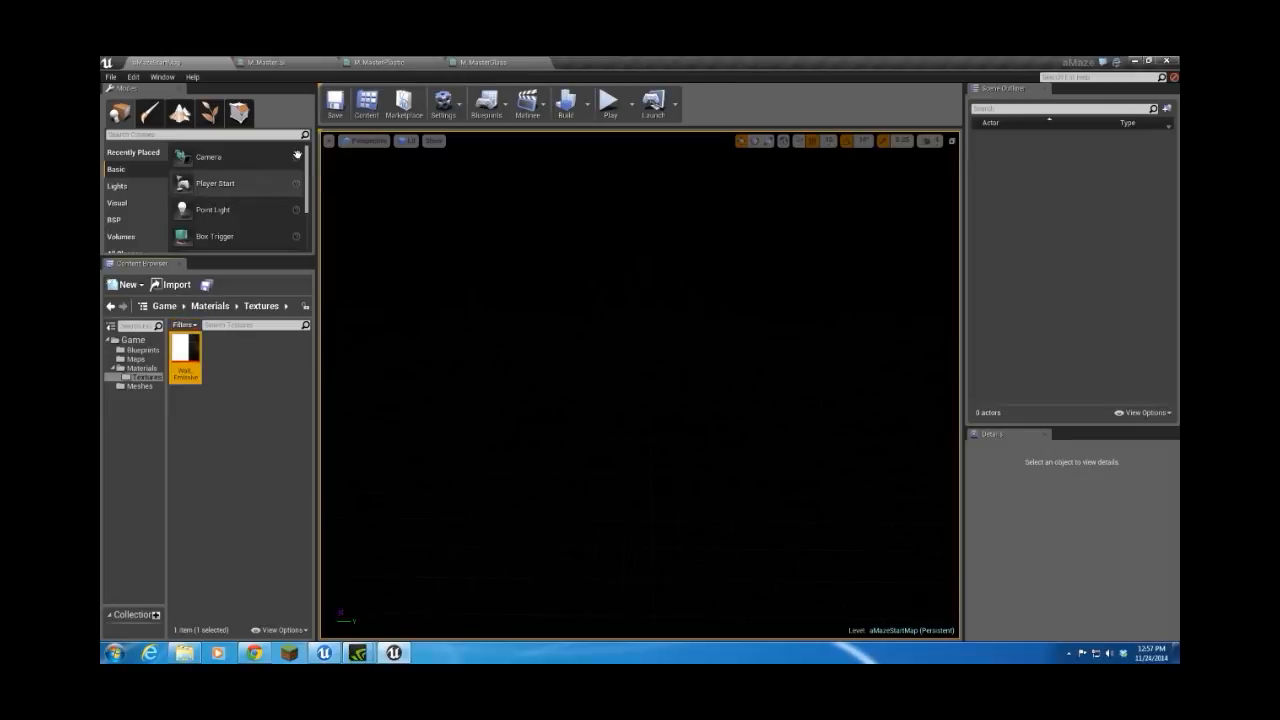
- Assign the Wall_Emissive texture to the GlowyTexture parameter node in M_Master_SI and shift the node slightly to line up below GlowAmount
click(318, 63)
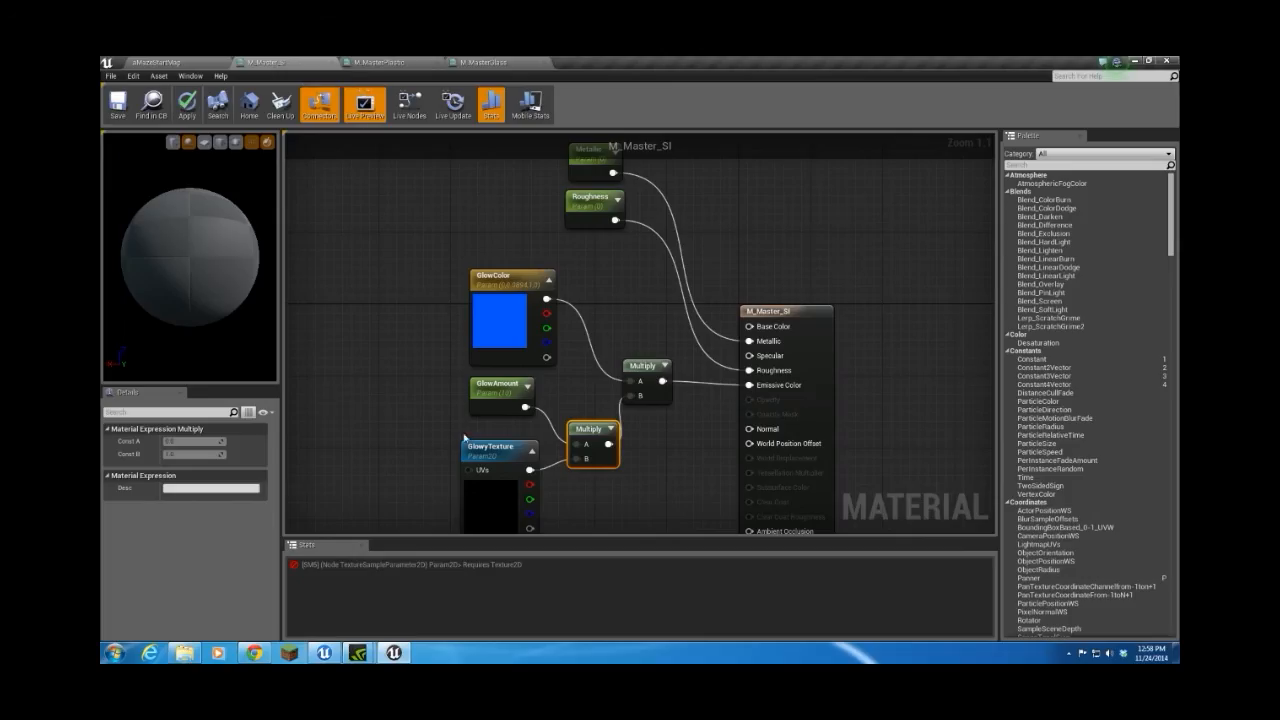
click(495, 449)
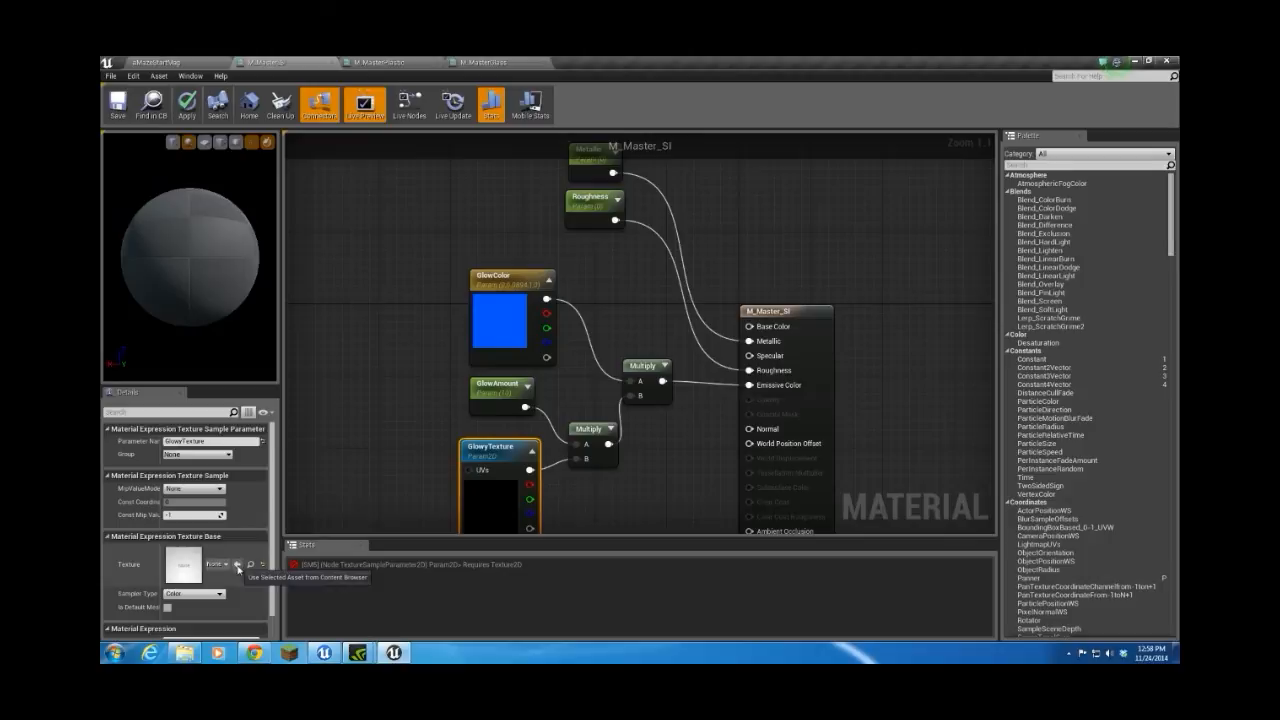
click(237, 564)
right_drag(374, 487, 387, 397)
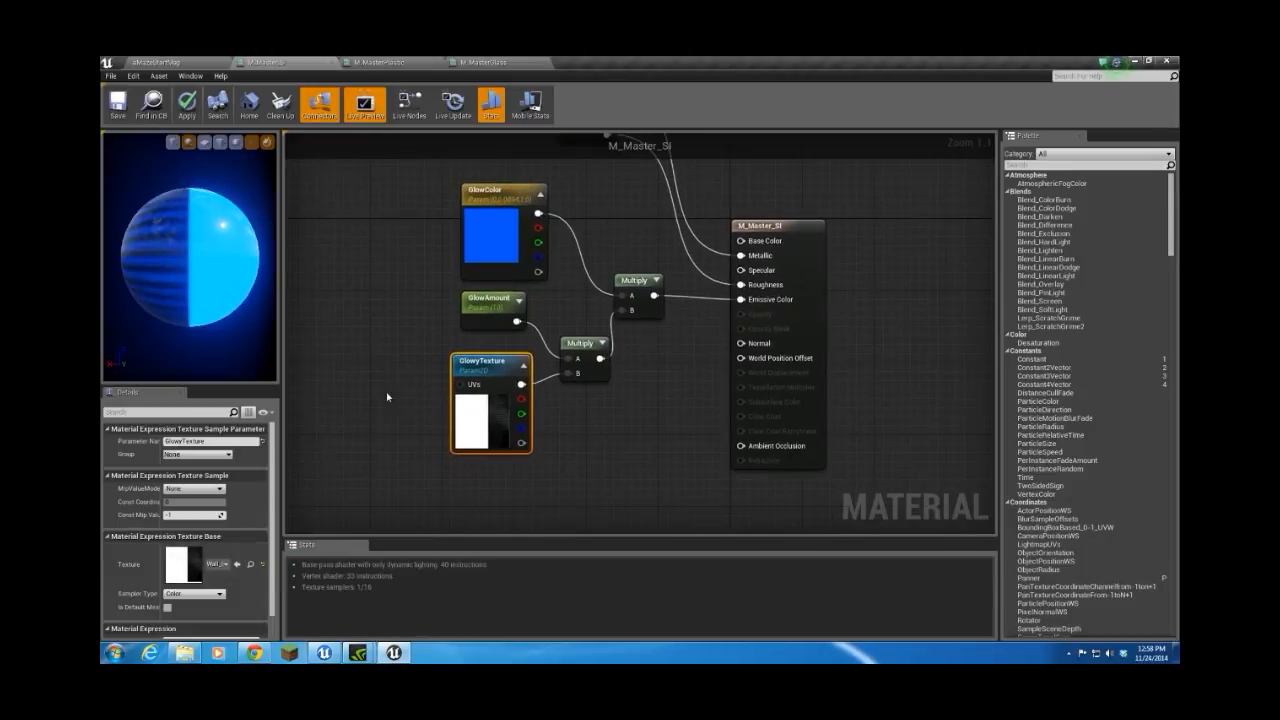
drag(216, 307, 240, 292)
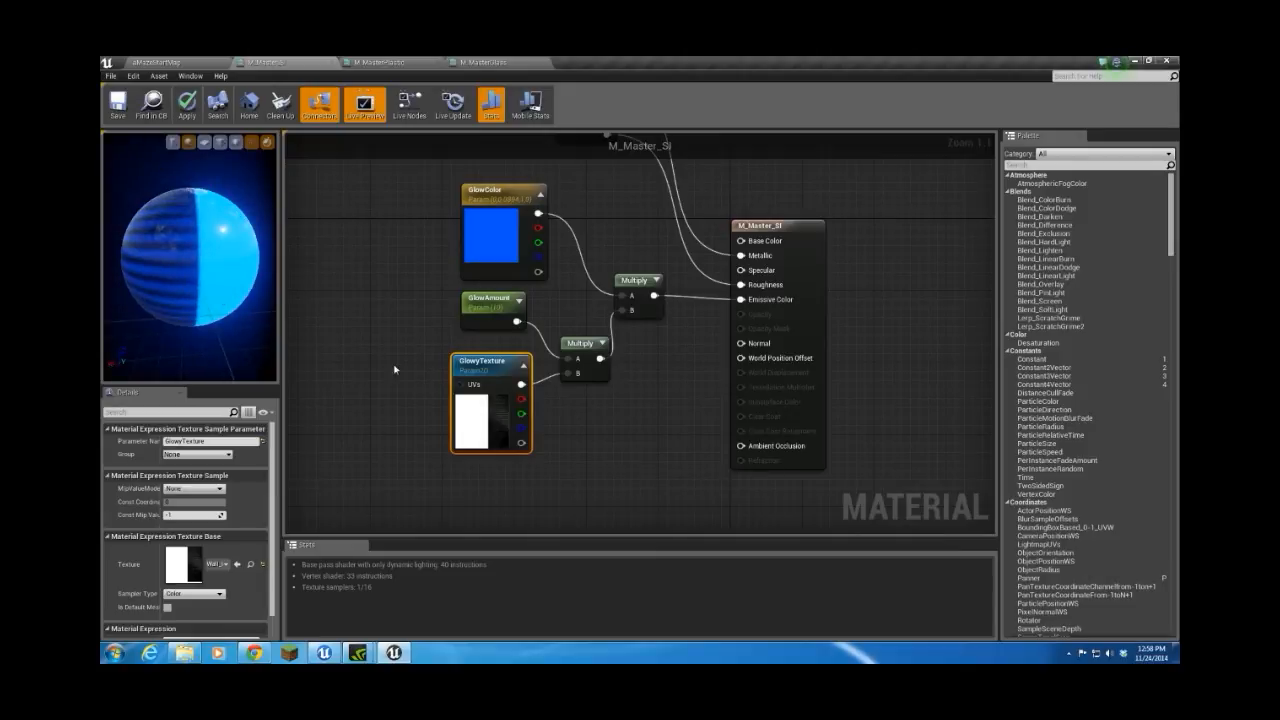
drag(472, 366, 482, 366)
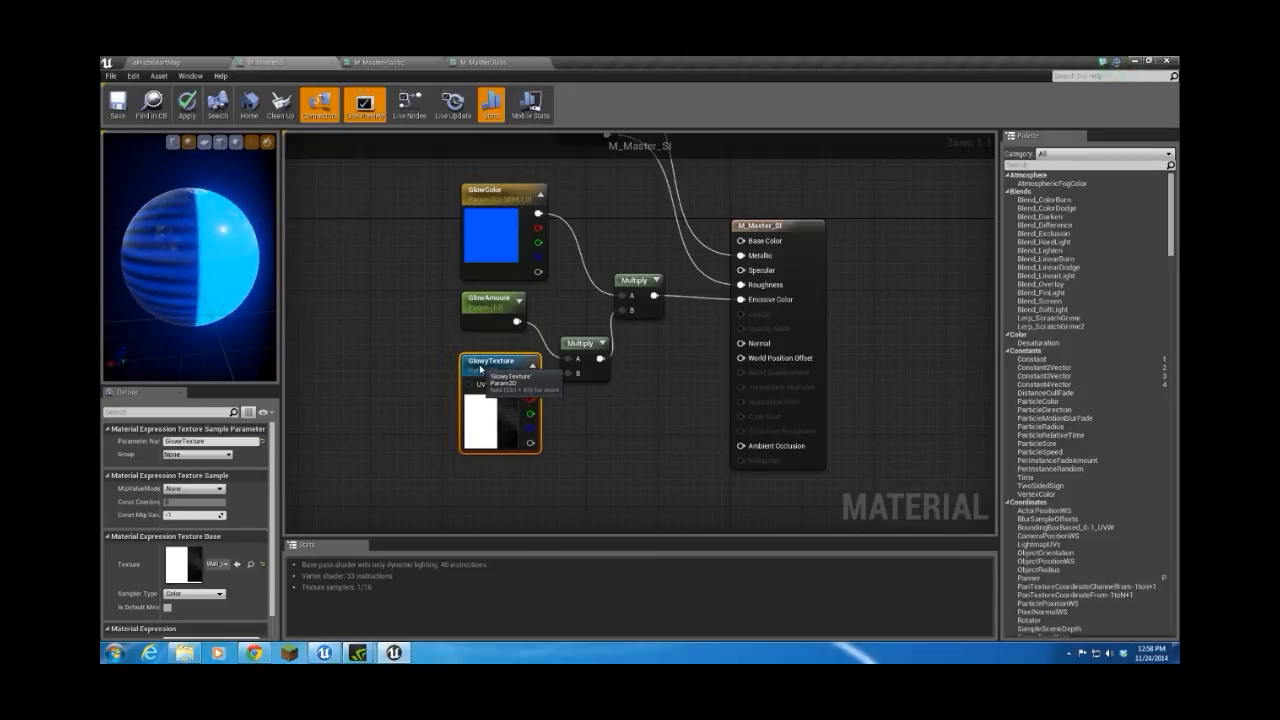
click(378, 394)
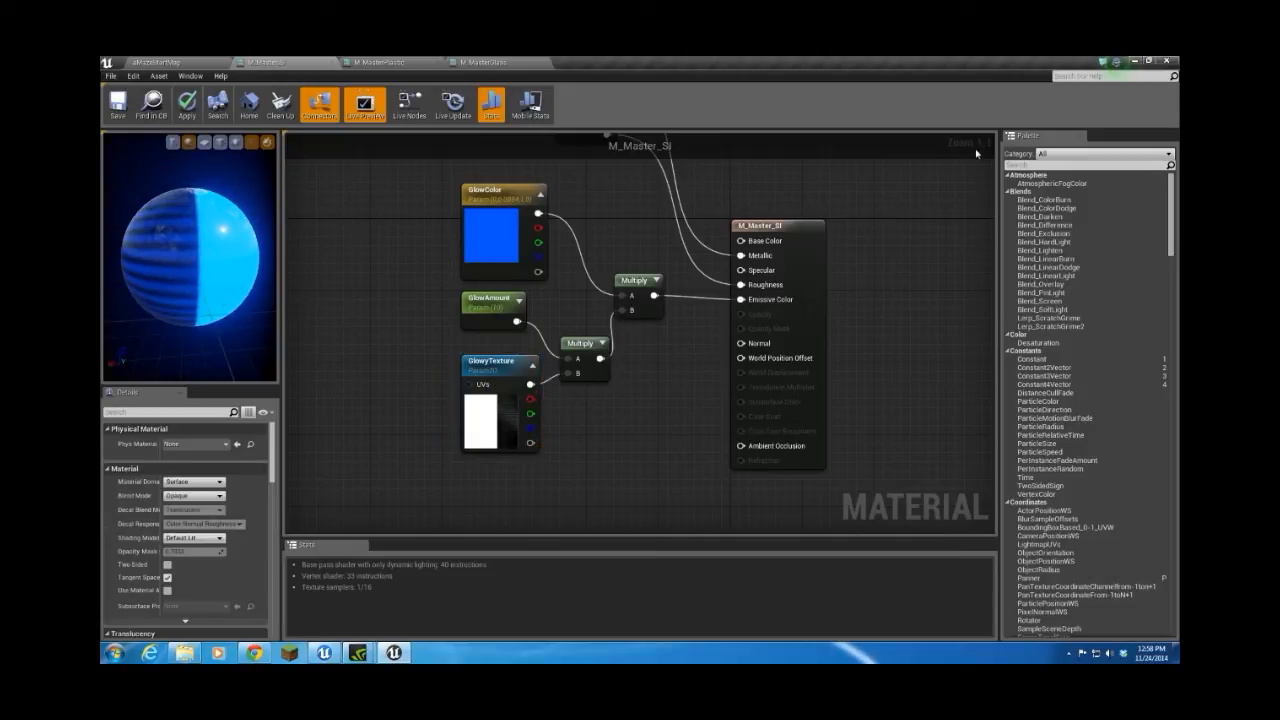
- Add a Panner node beside GlowyTexture and connect its output to the UVs input of GlowyTexture
click(1011, 165)
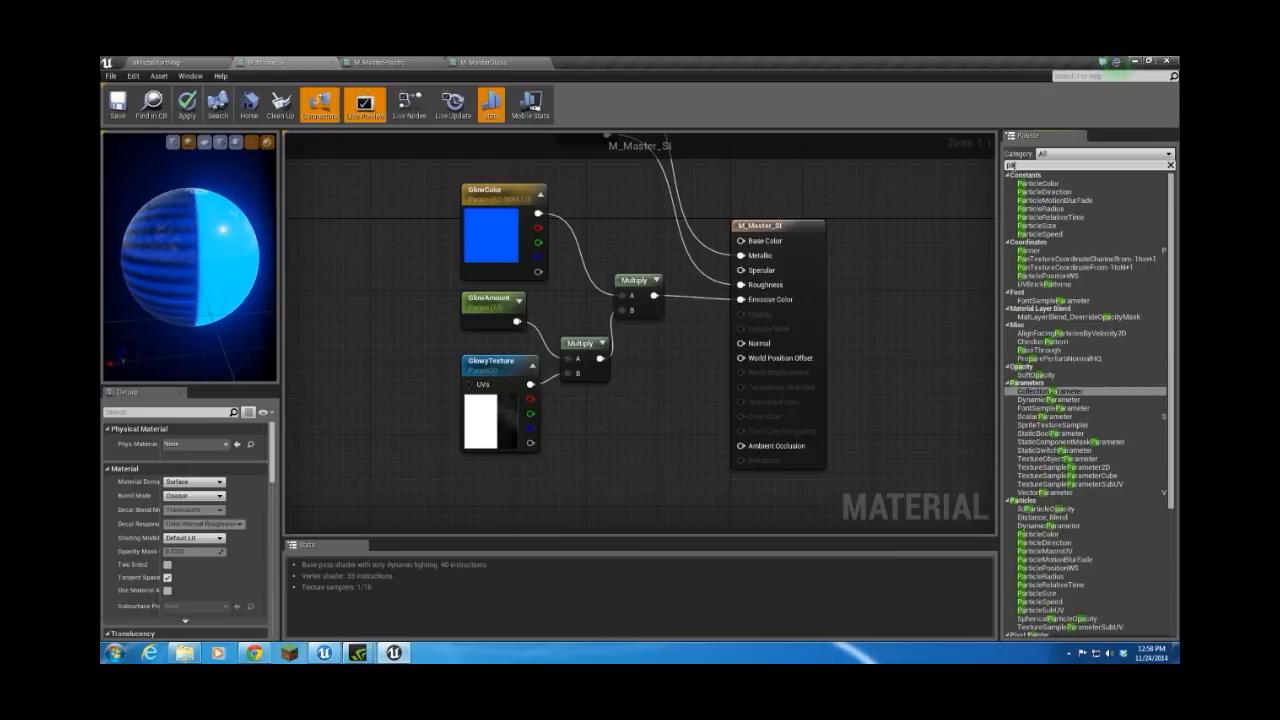
text(panner)
drag(1030, 183, 467, 385)
drag(376, 424, 361, 406)
- Set the Panner's Speed Y to 0.25 and save M_Master_SI
click(193, 454)
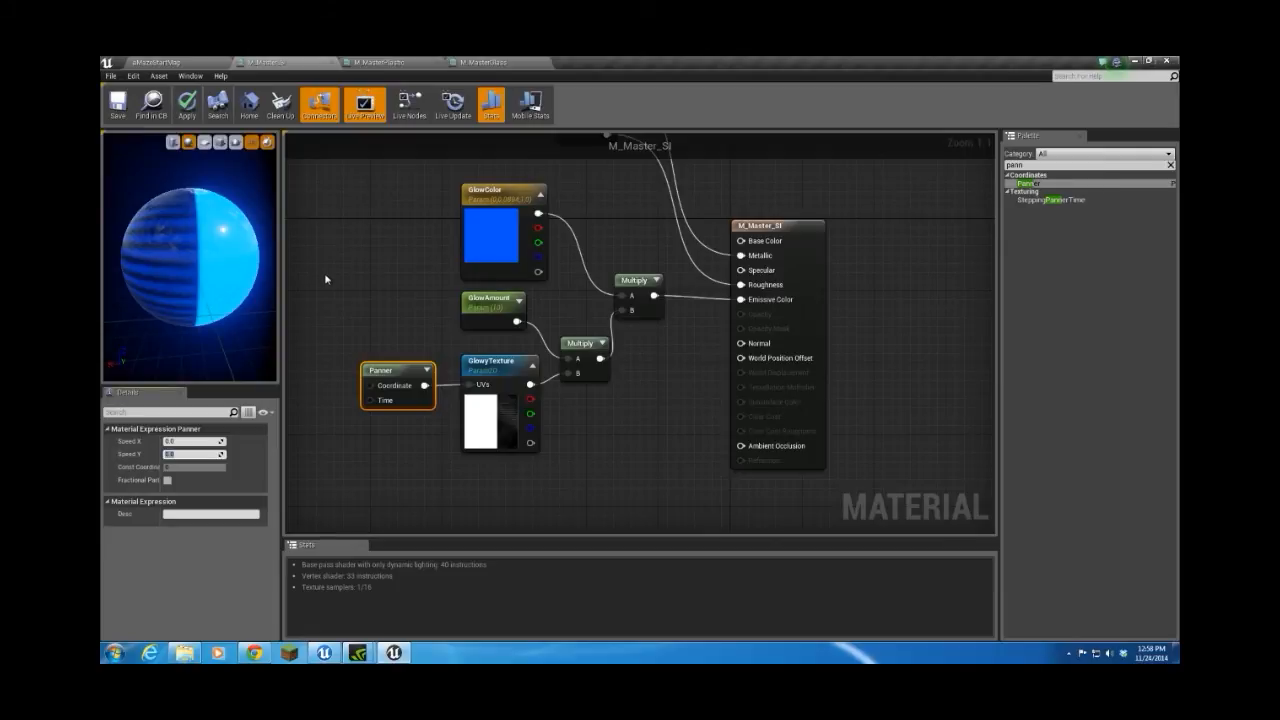
text(25)
key(Return)
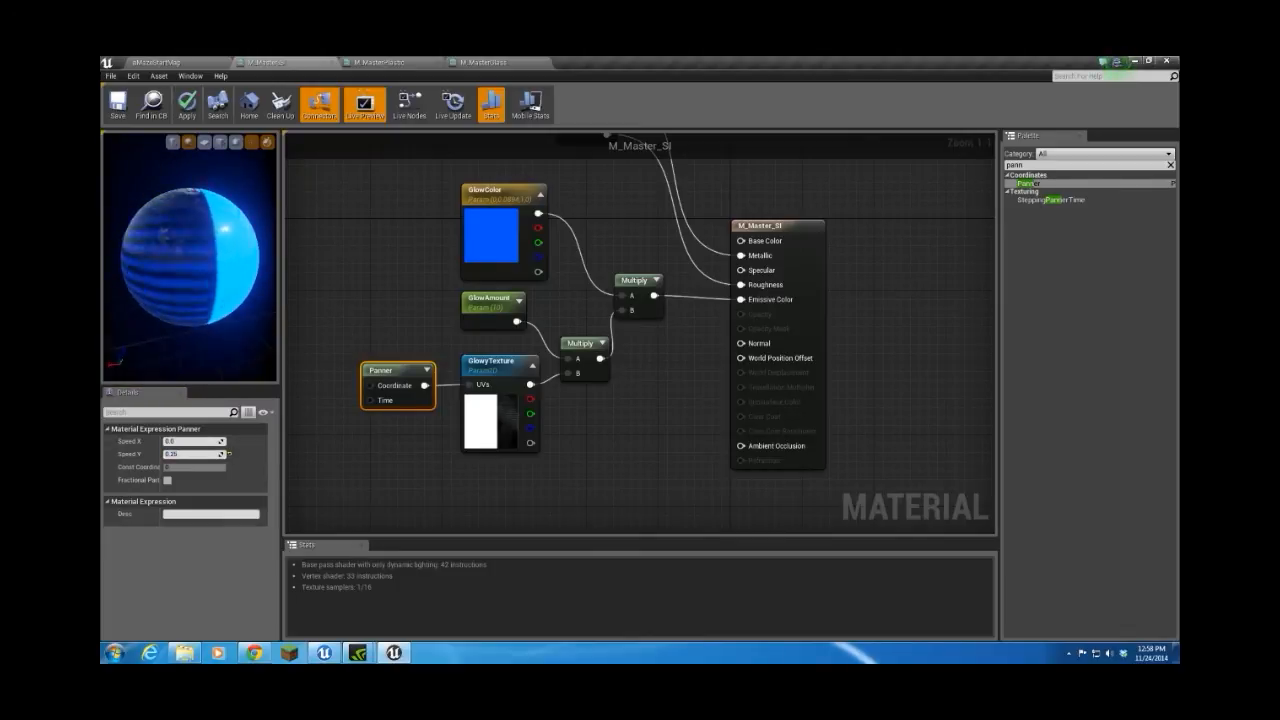
click(118, 108)
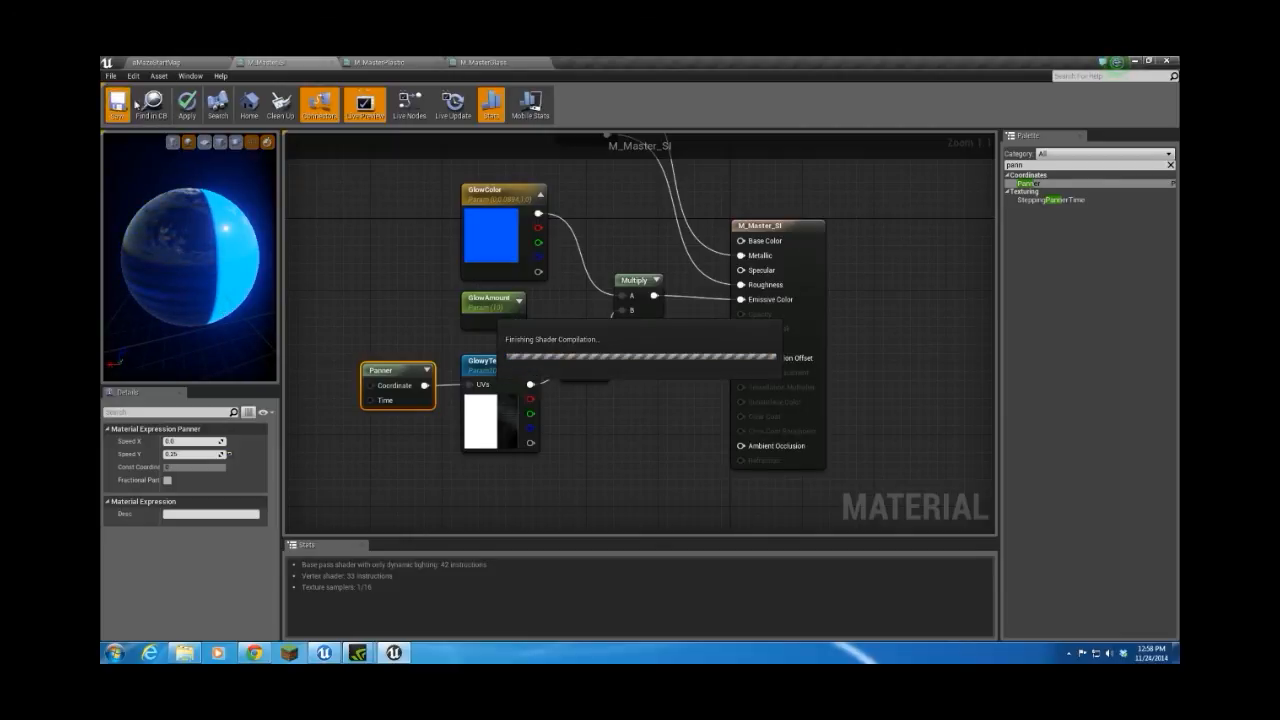
click(197, 63)
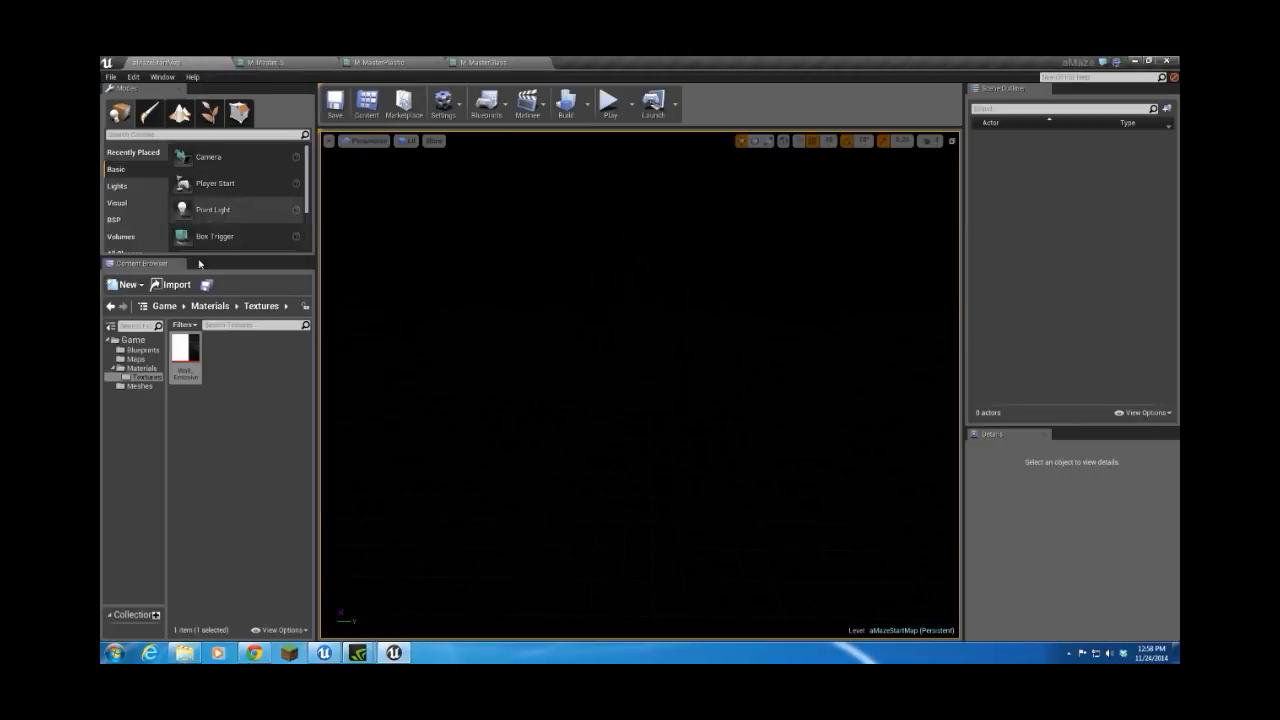
click(290, 67)
click(396, 66)
click(474, 64)
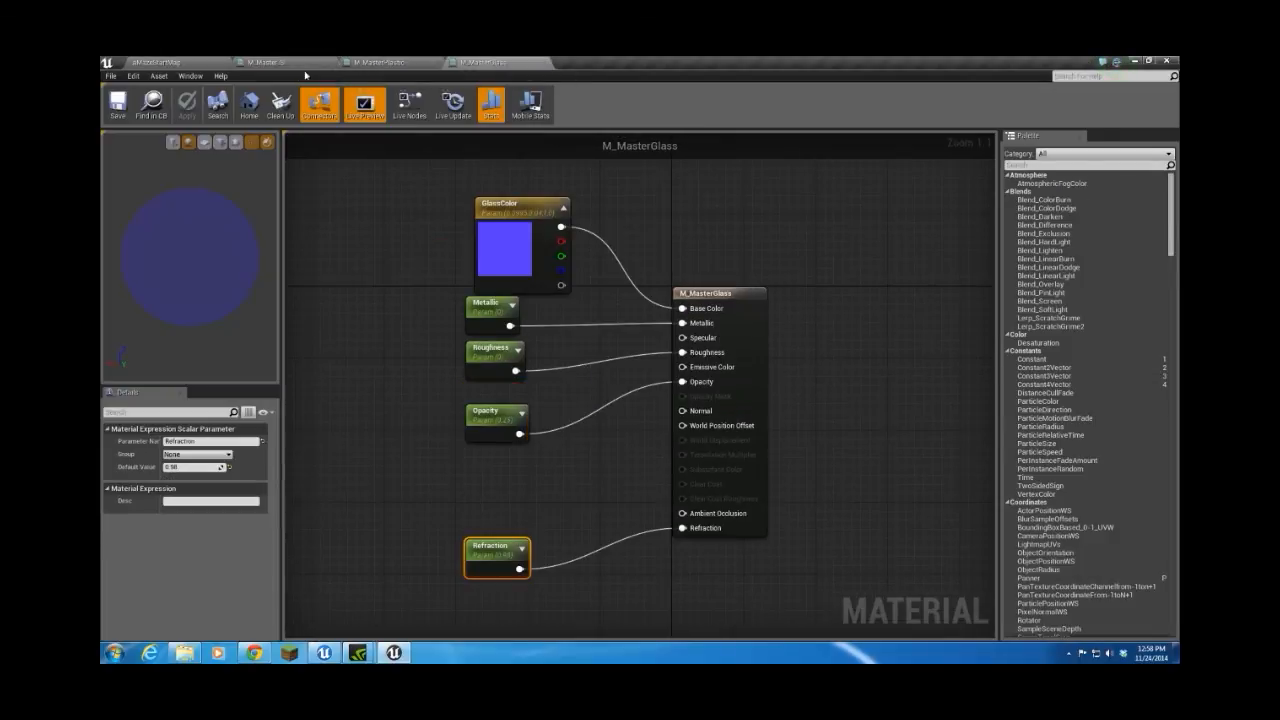
- Create a material instance of M_Master_SI in the Materials folder, working from the aMazeStartMap level editor, and name it M_GreenGlow
click(175, 63)
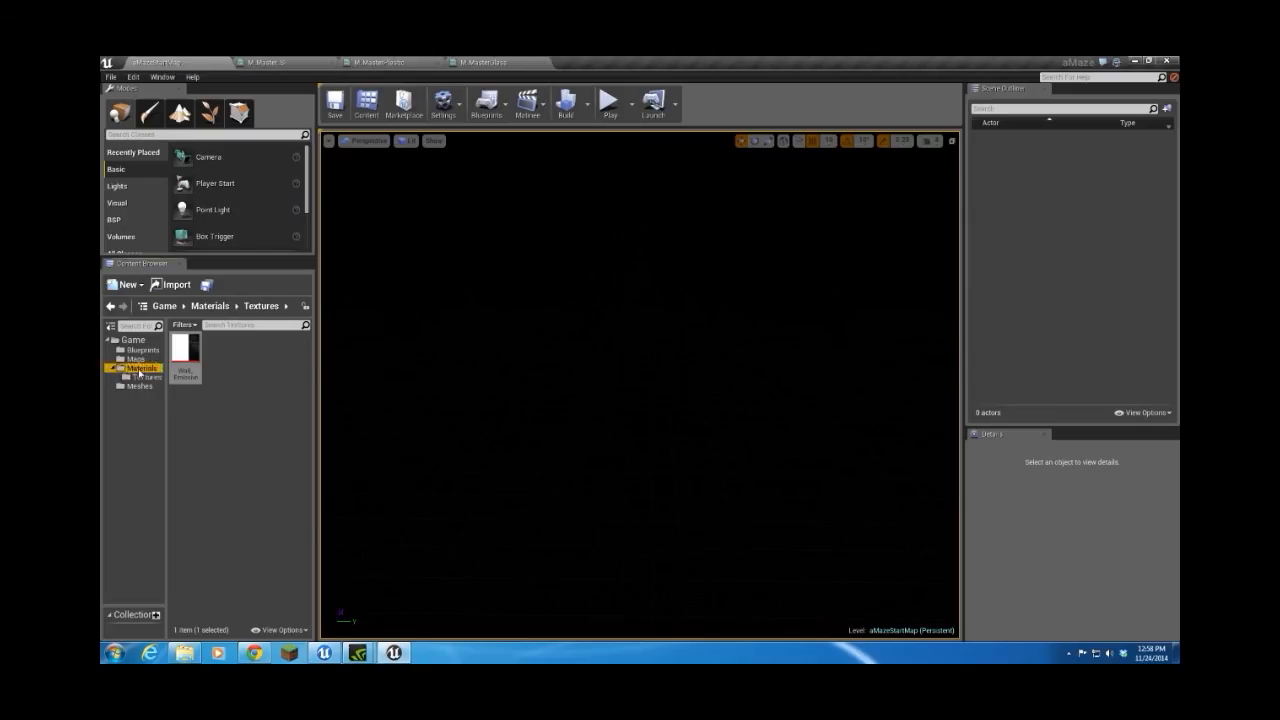
click(139, 369)
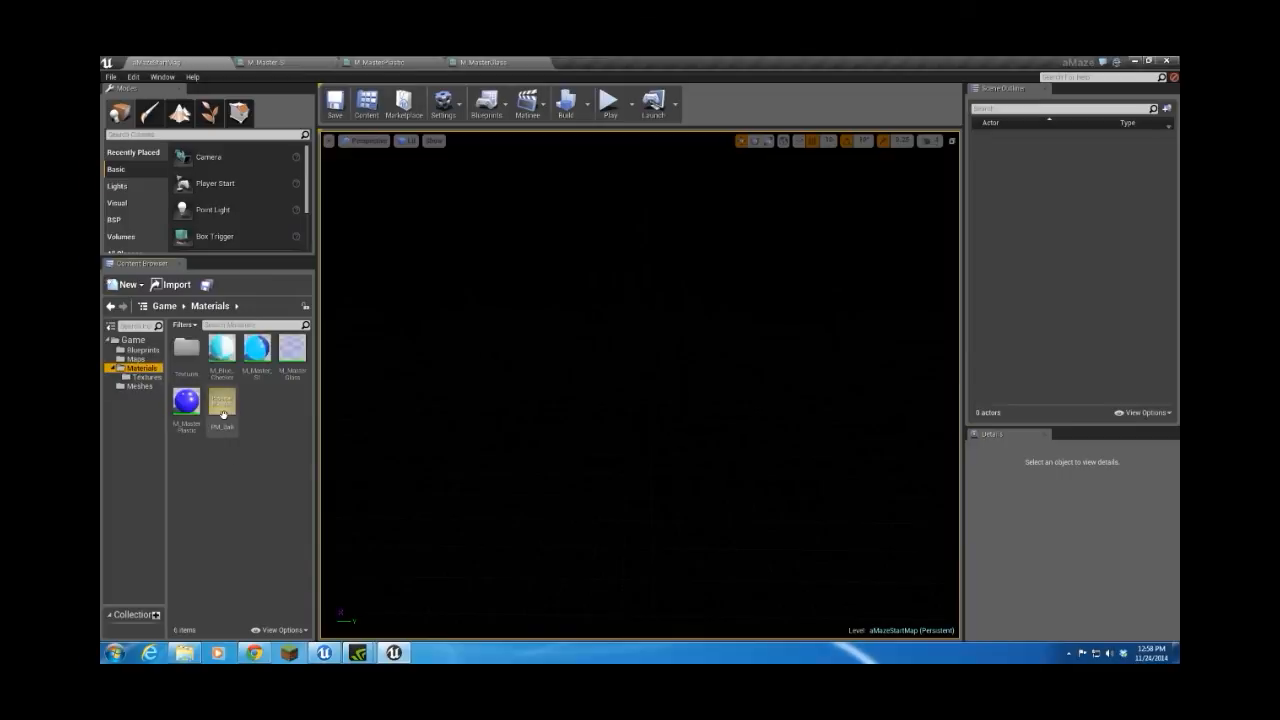
right_click(259, 362)
click(300, 83)
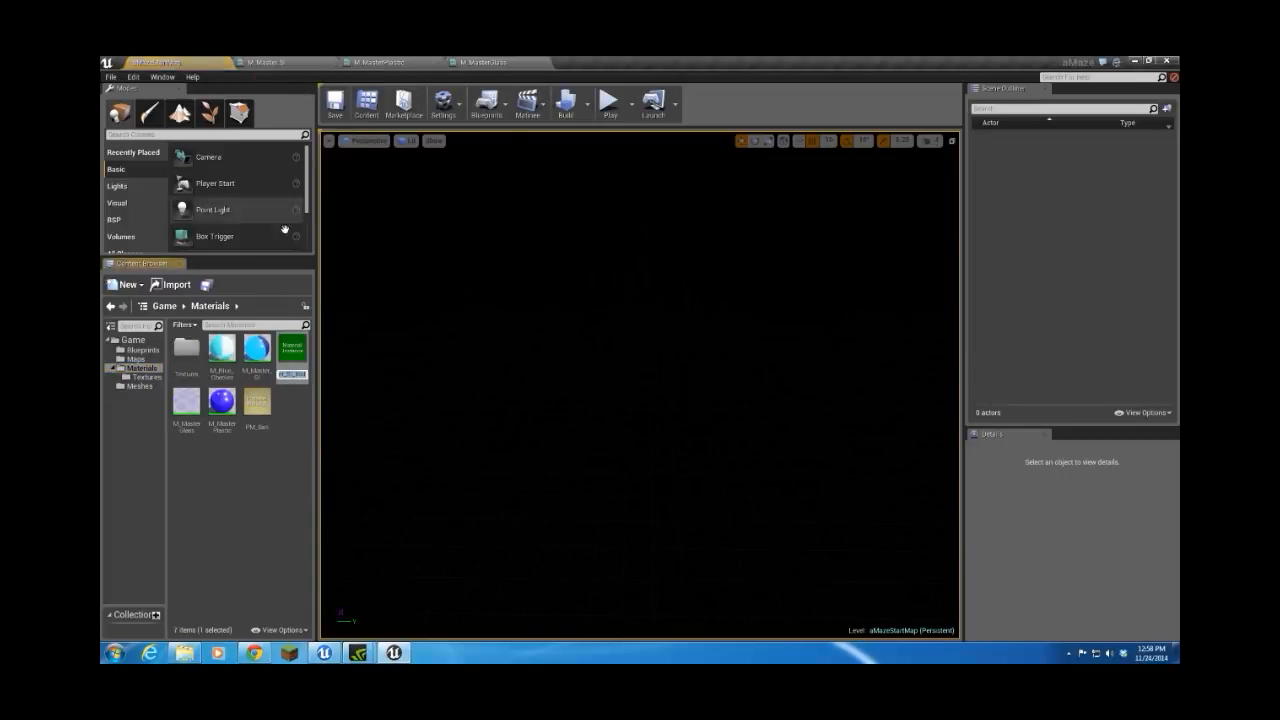
text(M)
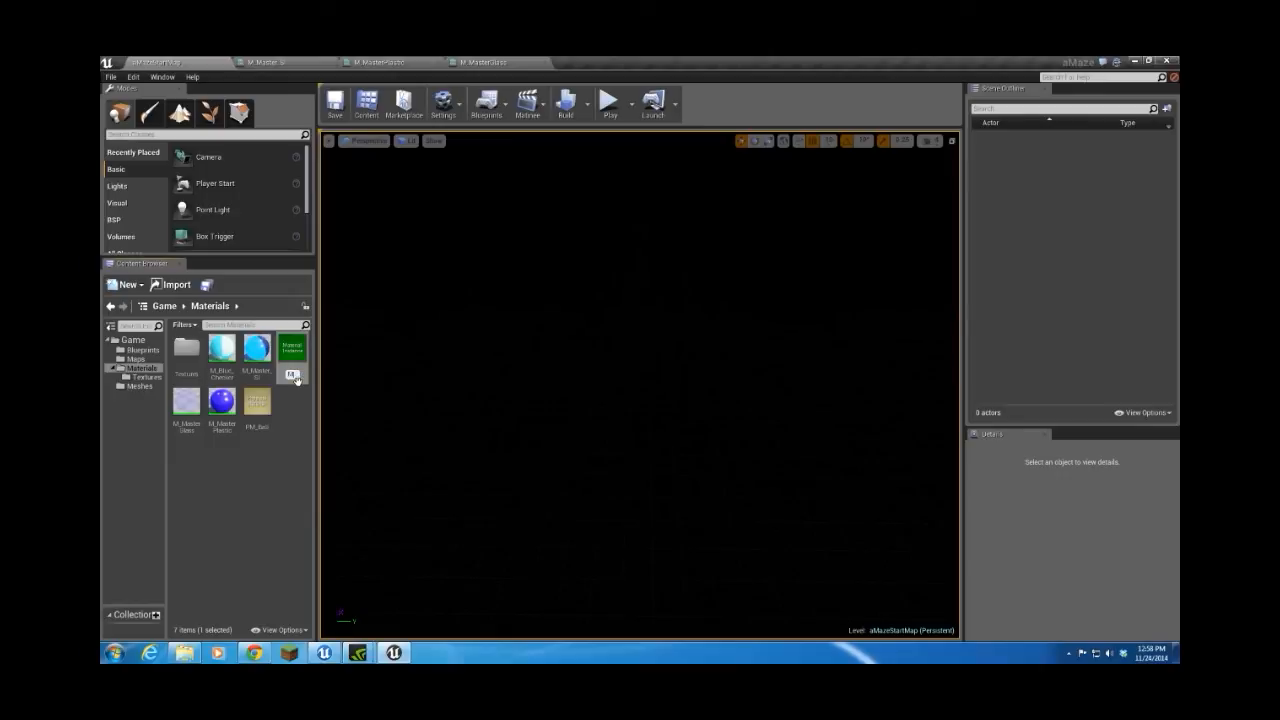
text(_Green)
text(Glow)
key(Return)
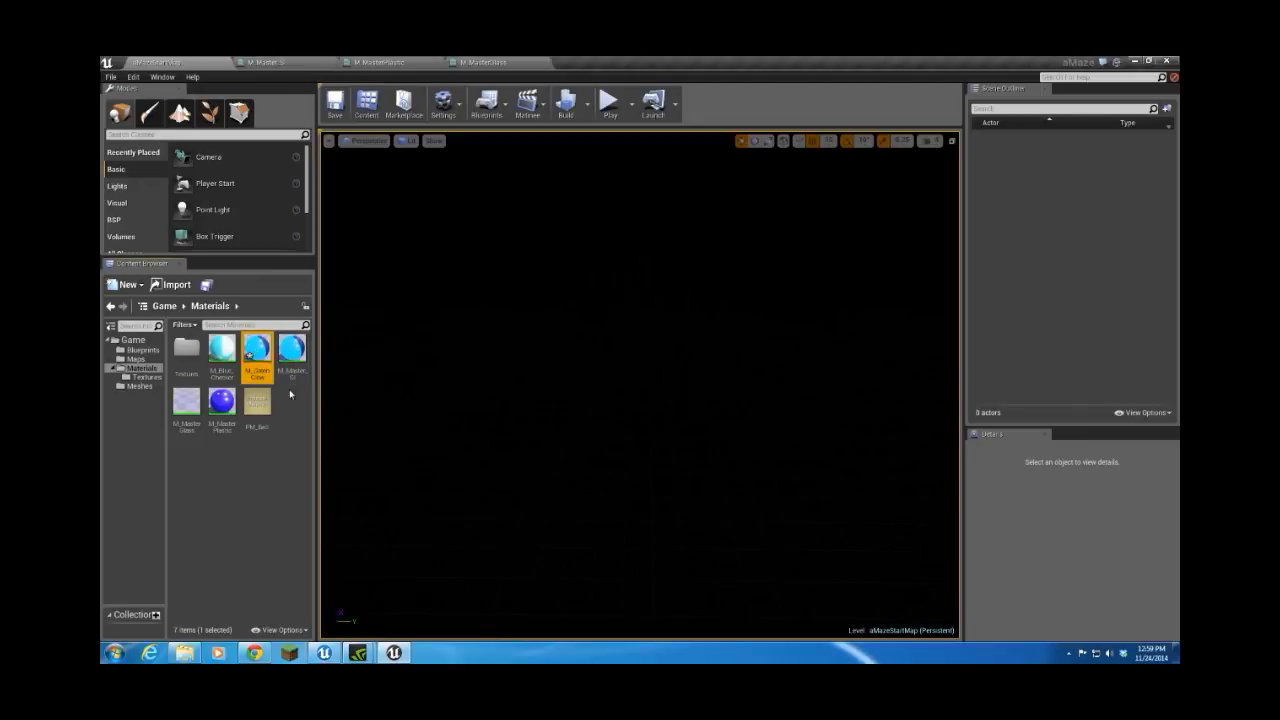
- Open M_GreenGlow, override its GlowColor parameter with a green and inspect the glow on the preview sphere
double_click(257, 355)
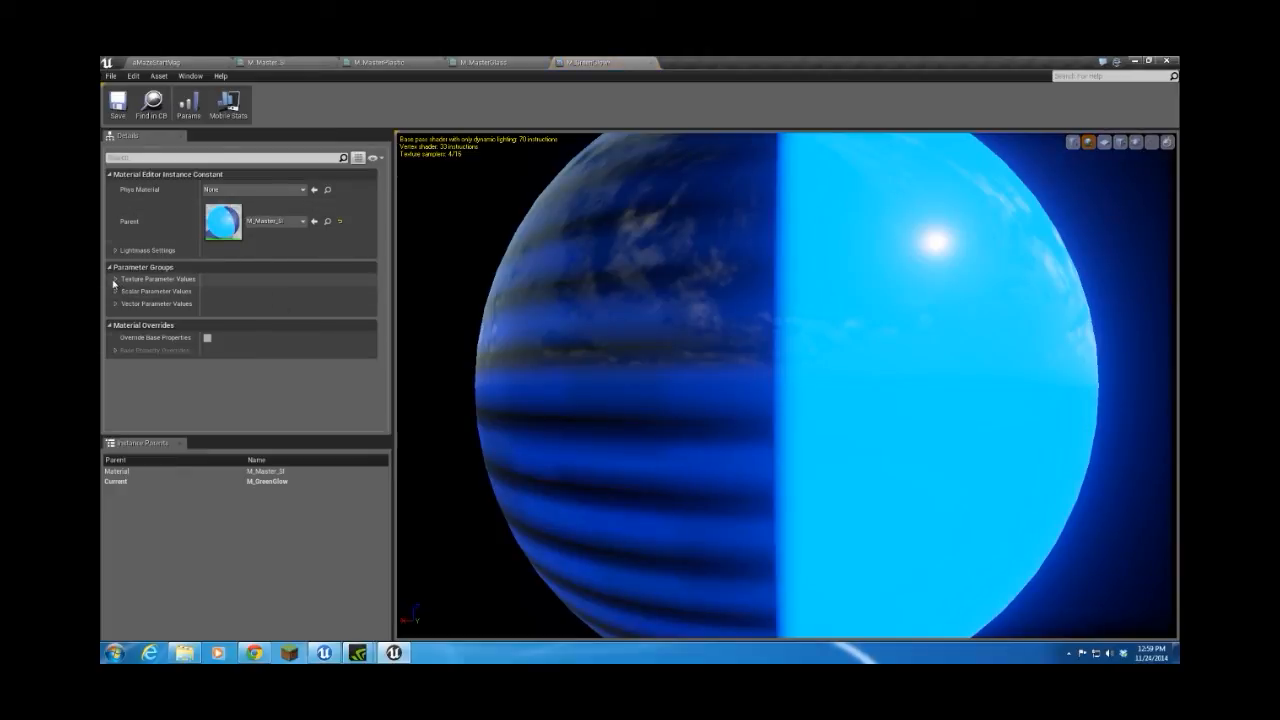
click(116, 303)
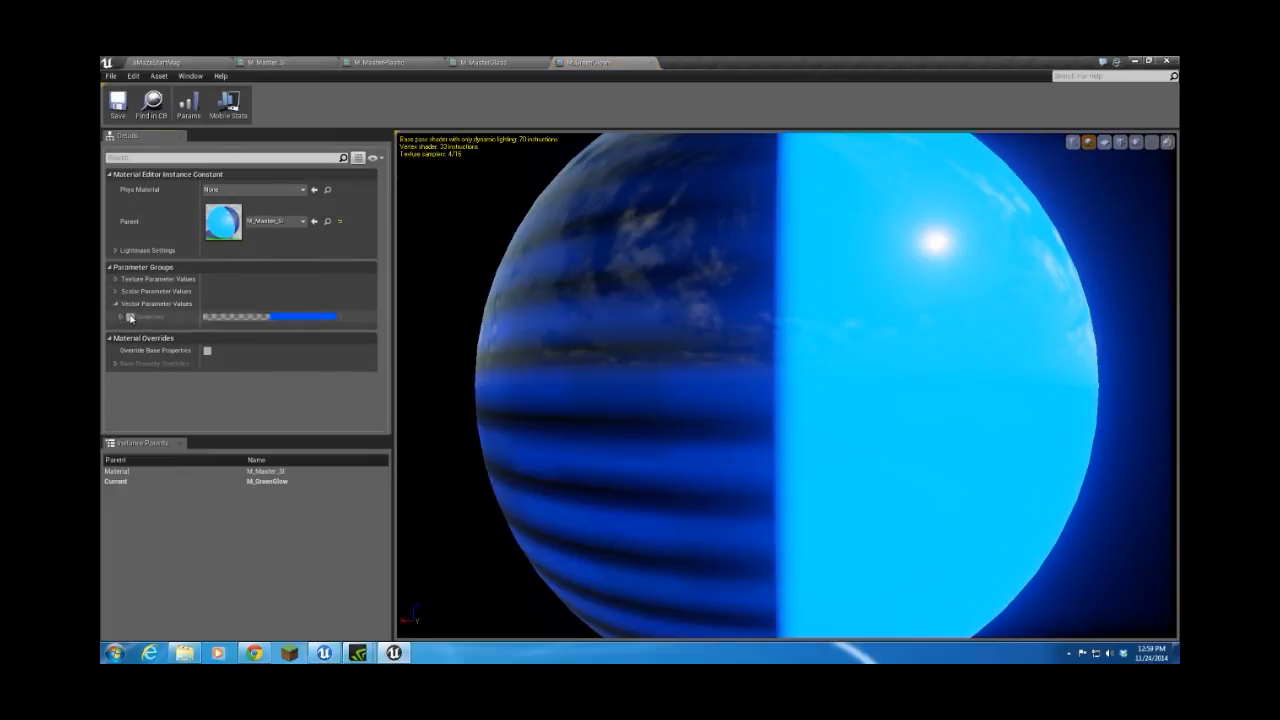
click(130, 316)
click(273, 321)
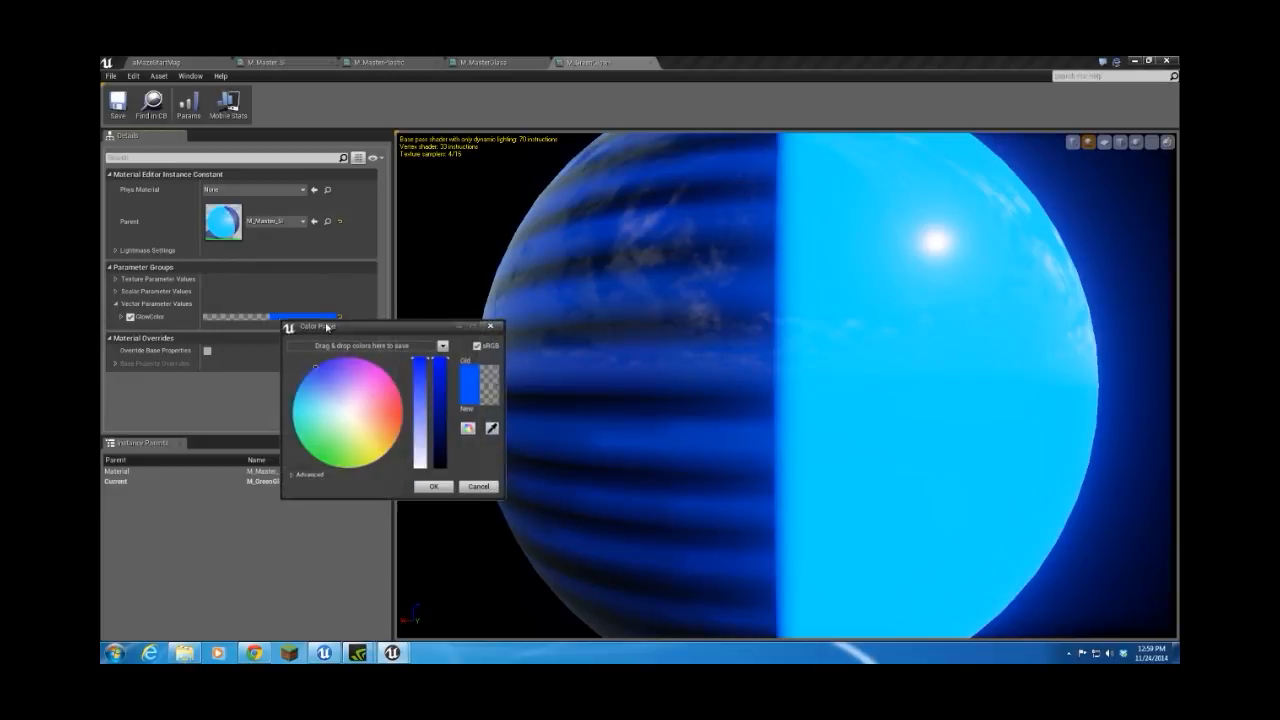
click(314, 462)
click(434, 487)
scroll(787, 386, down, 5)
drag(787, 386, 910, 440)
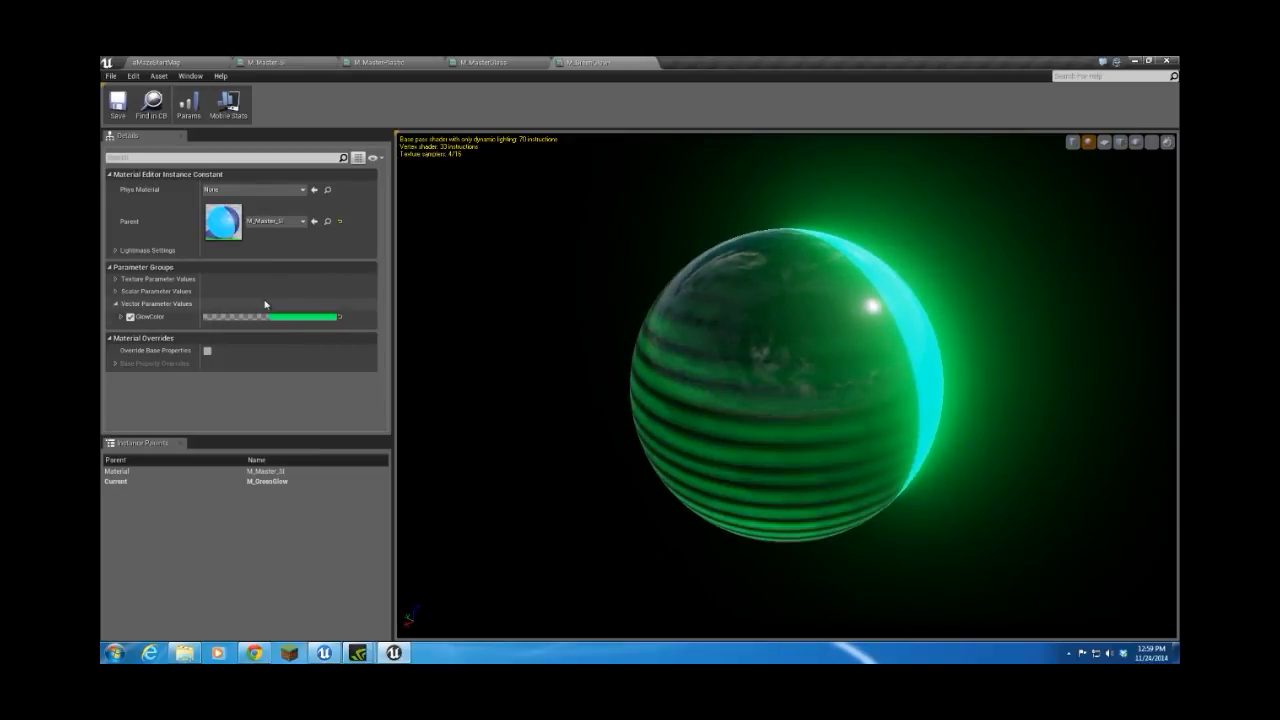
- Expand the texture parameter values of M_GreenGlow
click(116, 279)
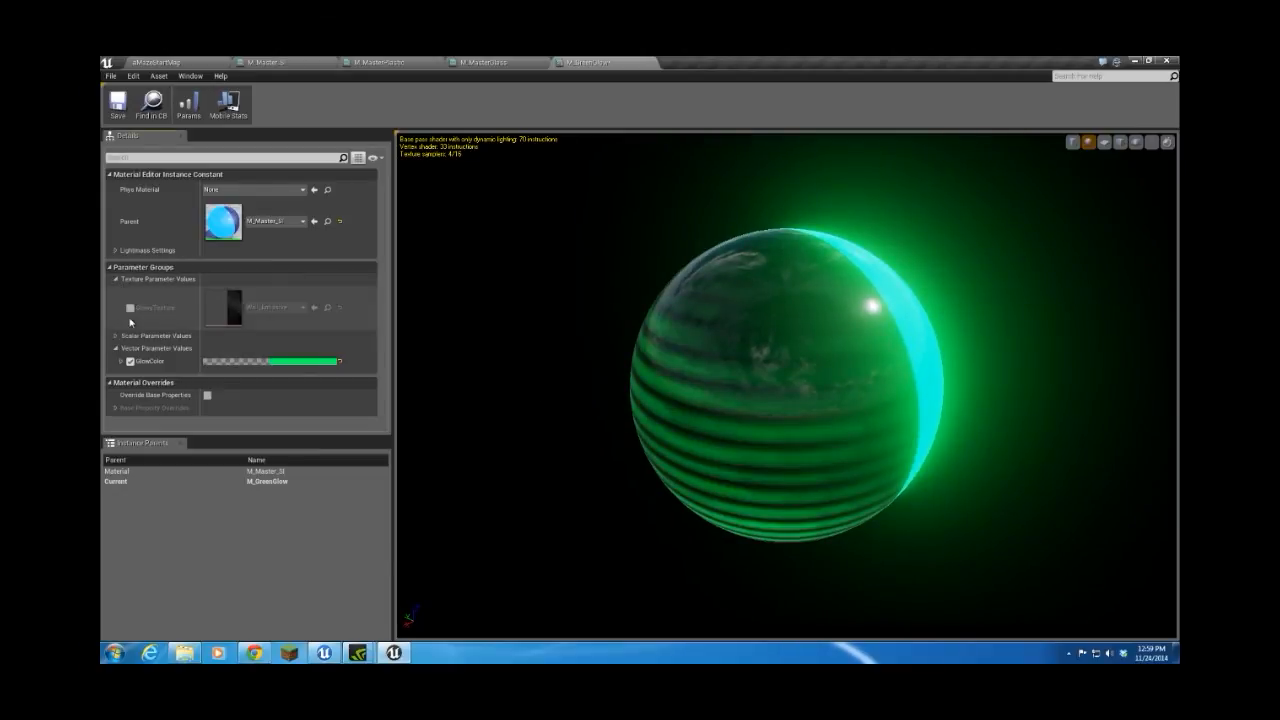